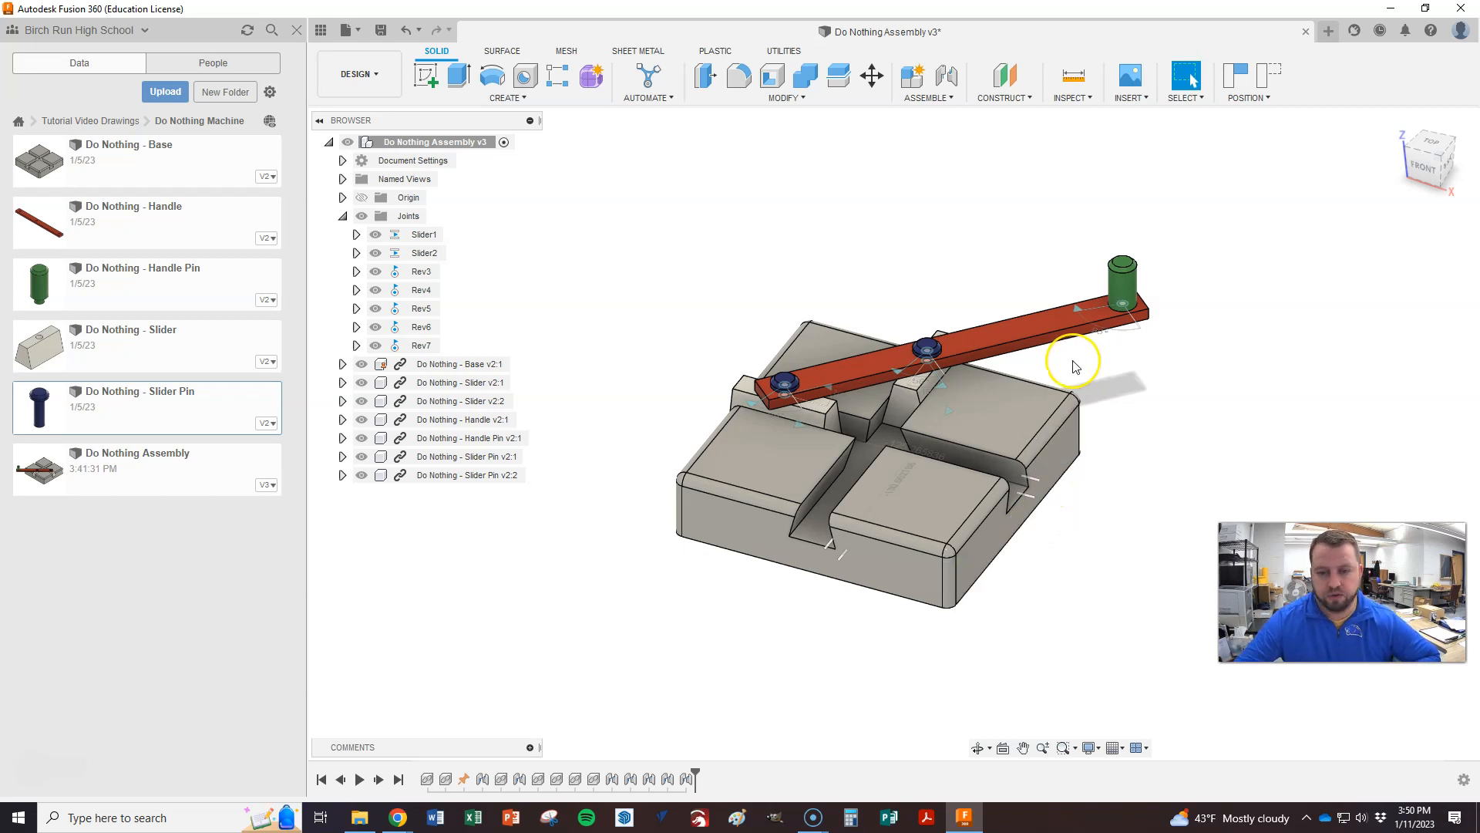
{"action": "left_click", "coordinate": [1029, 402]}
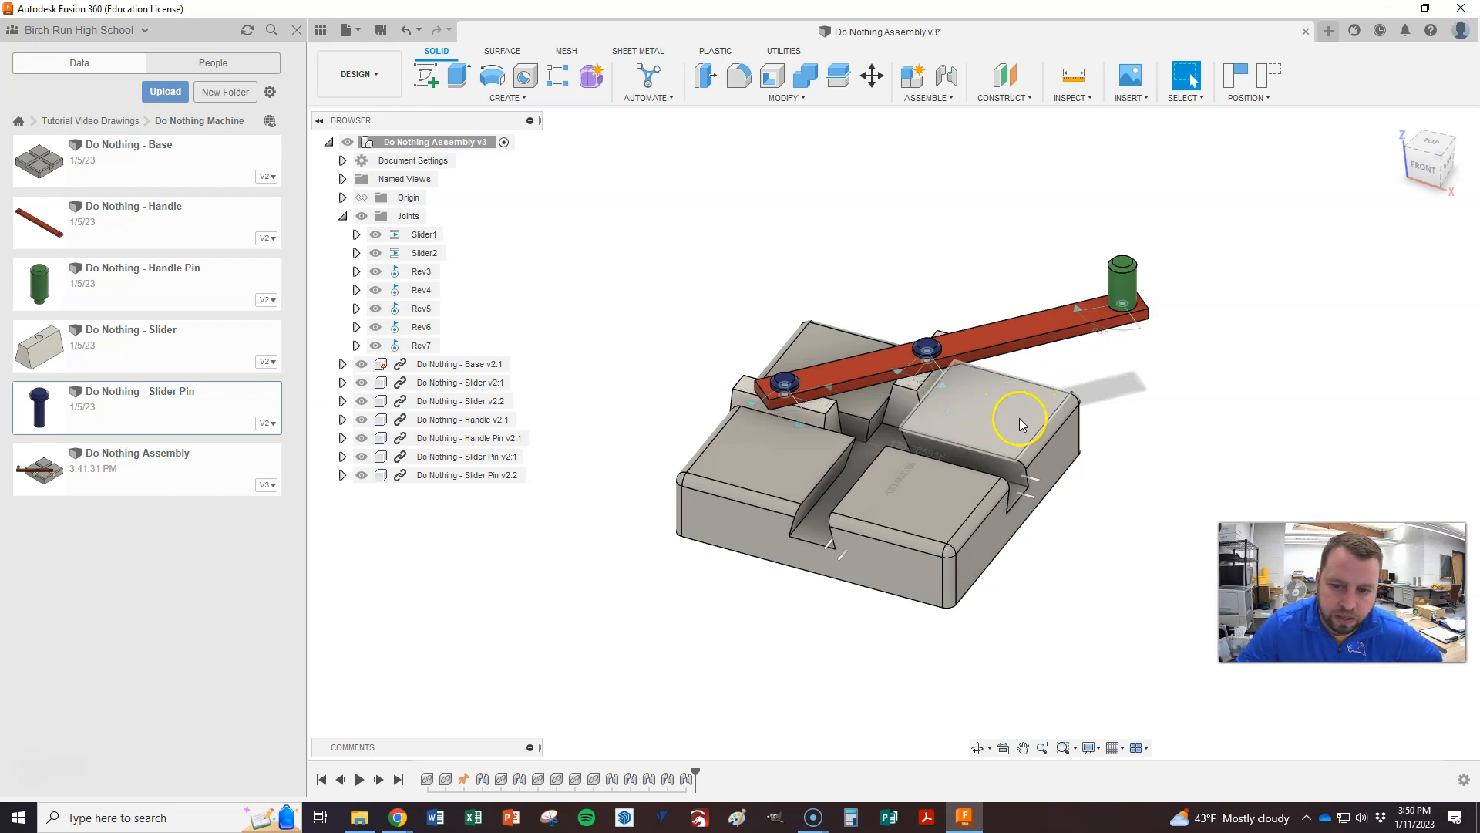
{"action": "left_click", "coordinate": [1002, 437]}
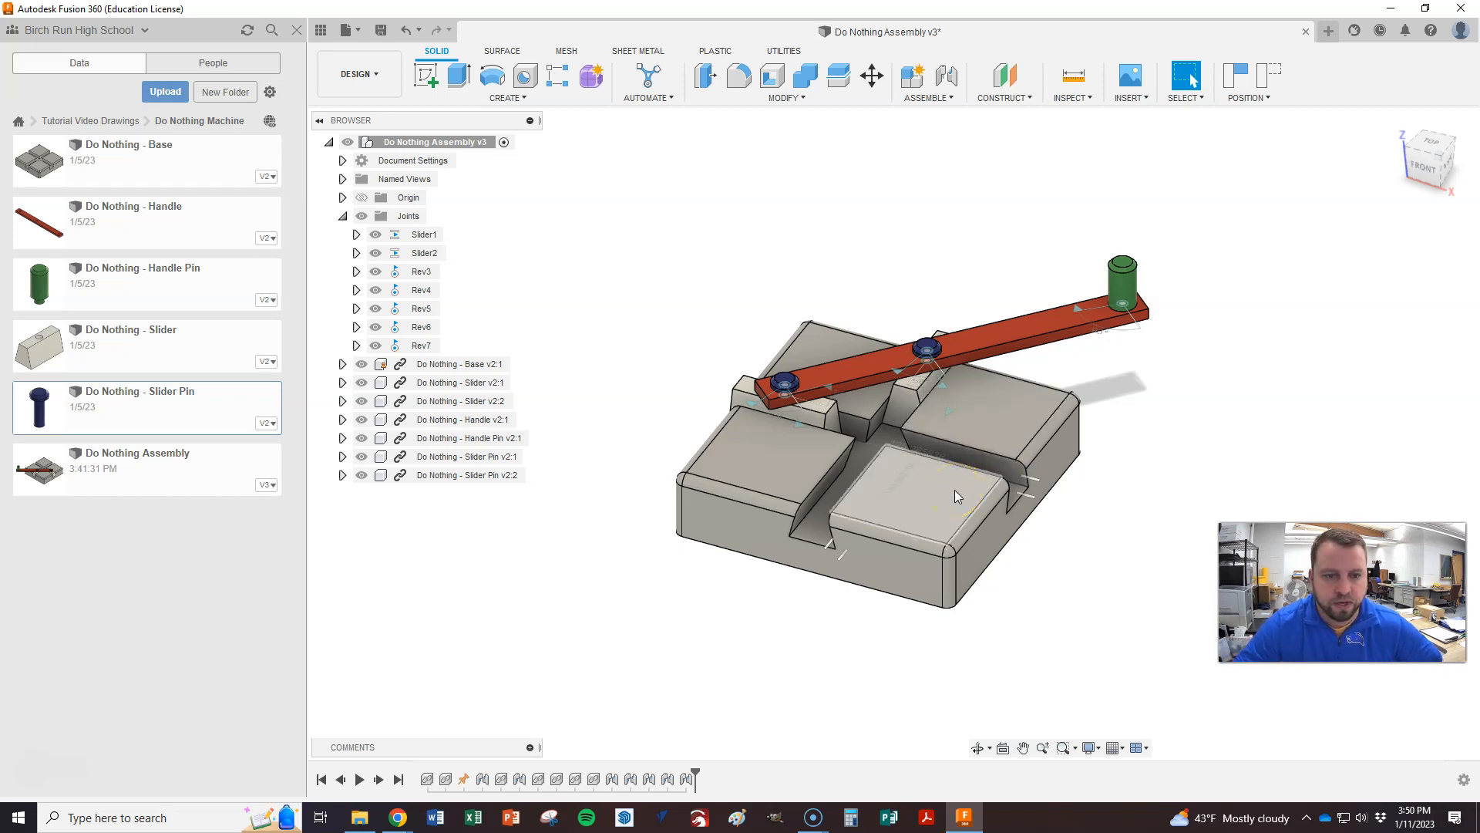
{"action": "left_click_drag", "start_coordinate": [937, 491], "coordinate": [896, 490]}
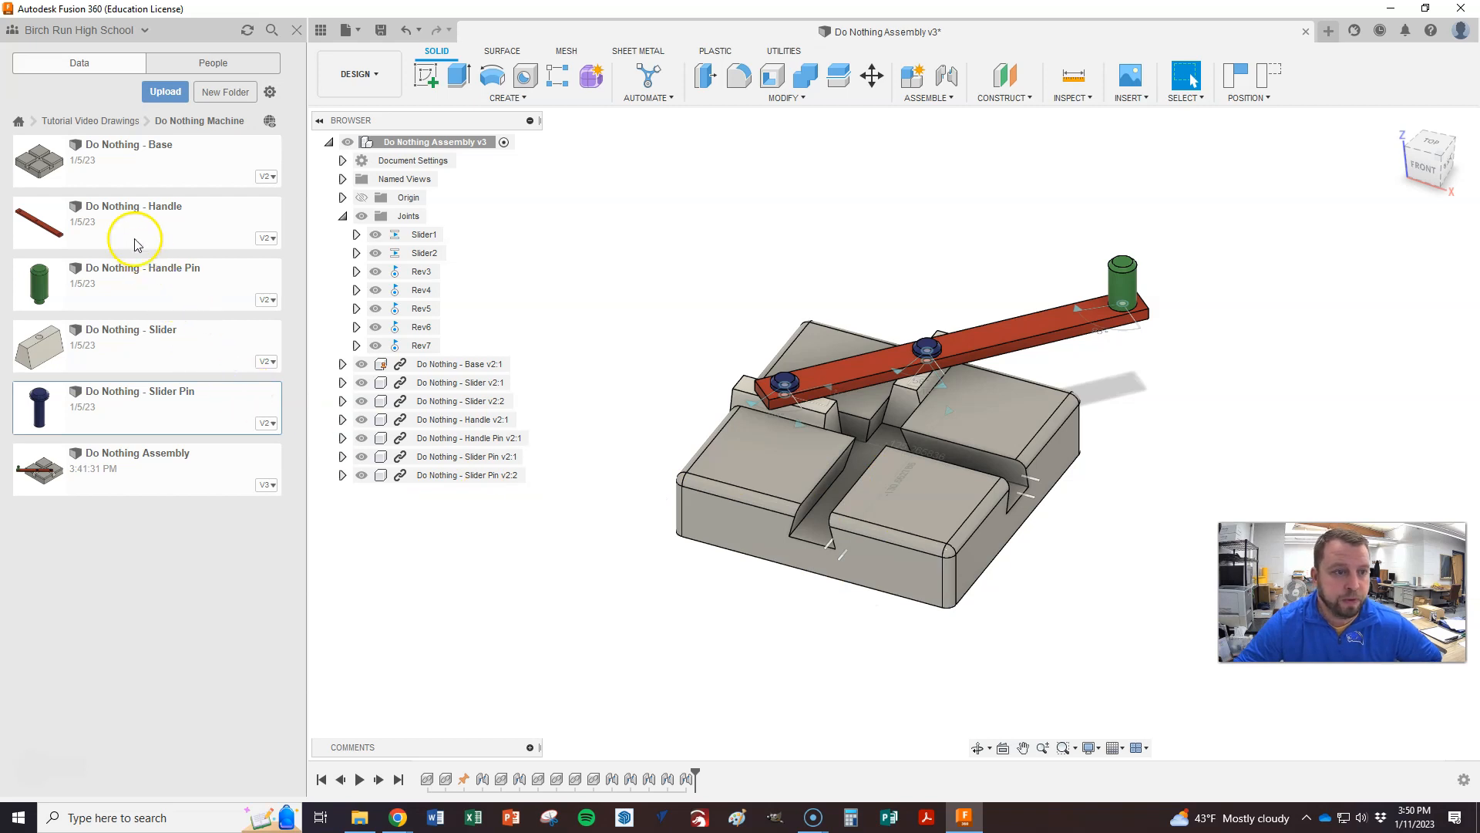
- Open the Do Nothing - Base part and start a sketch on the top face of its front block
{"action": "double_click", "coordinate": [121, 151]}
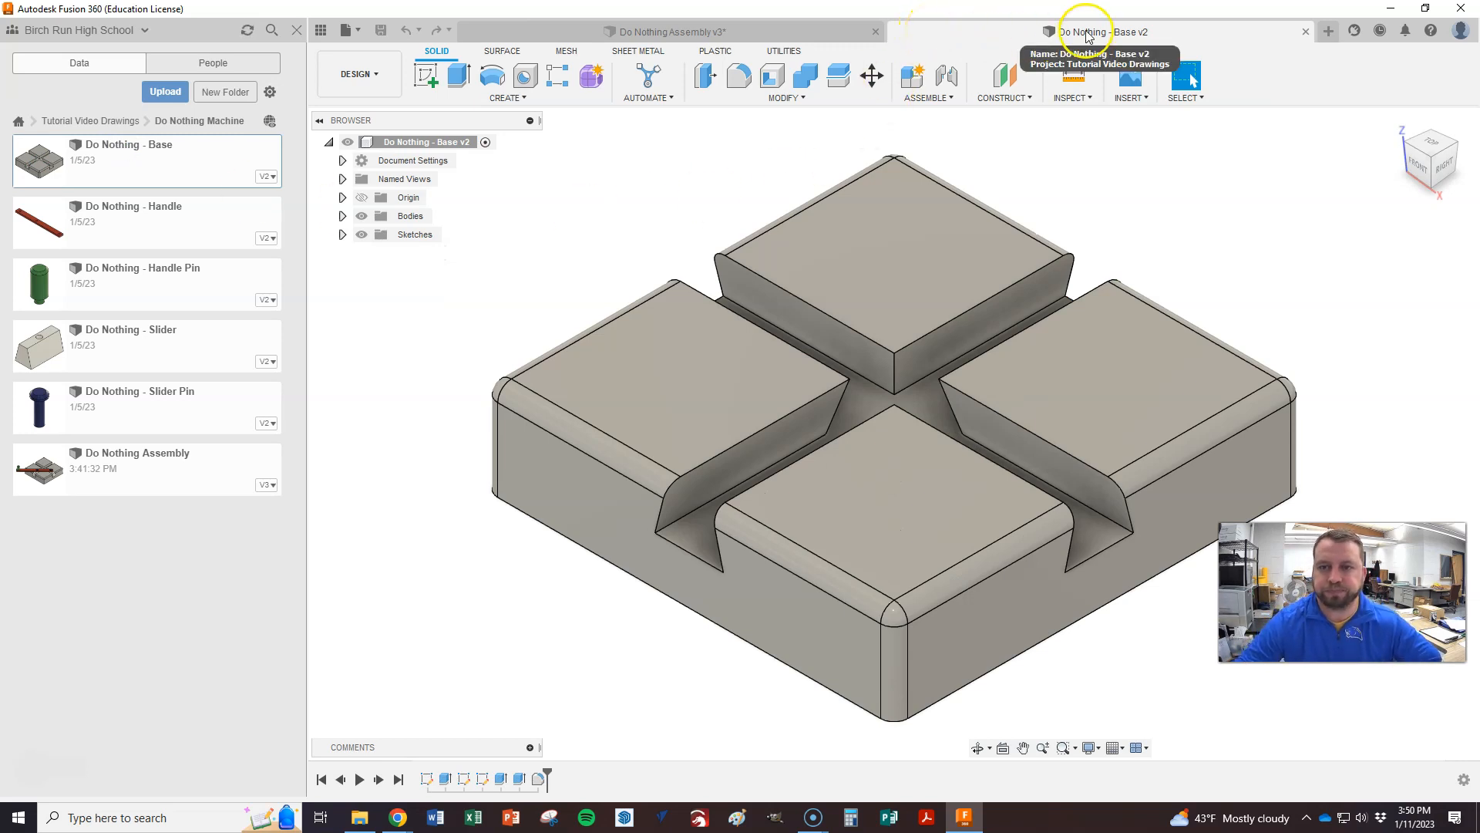
{"action": "scroll", "coordinate": [892, 357], "scroll_direction": "down", "scroll_amount": 2}
{"action": "scroll", "coordinate": [1149, 308], "scroll_direction": "up", "scroll_amount": 1}
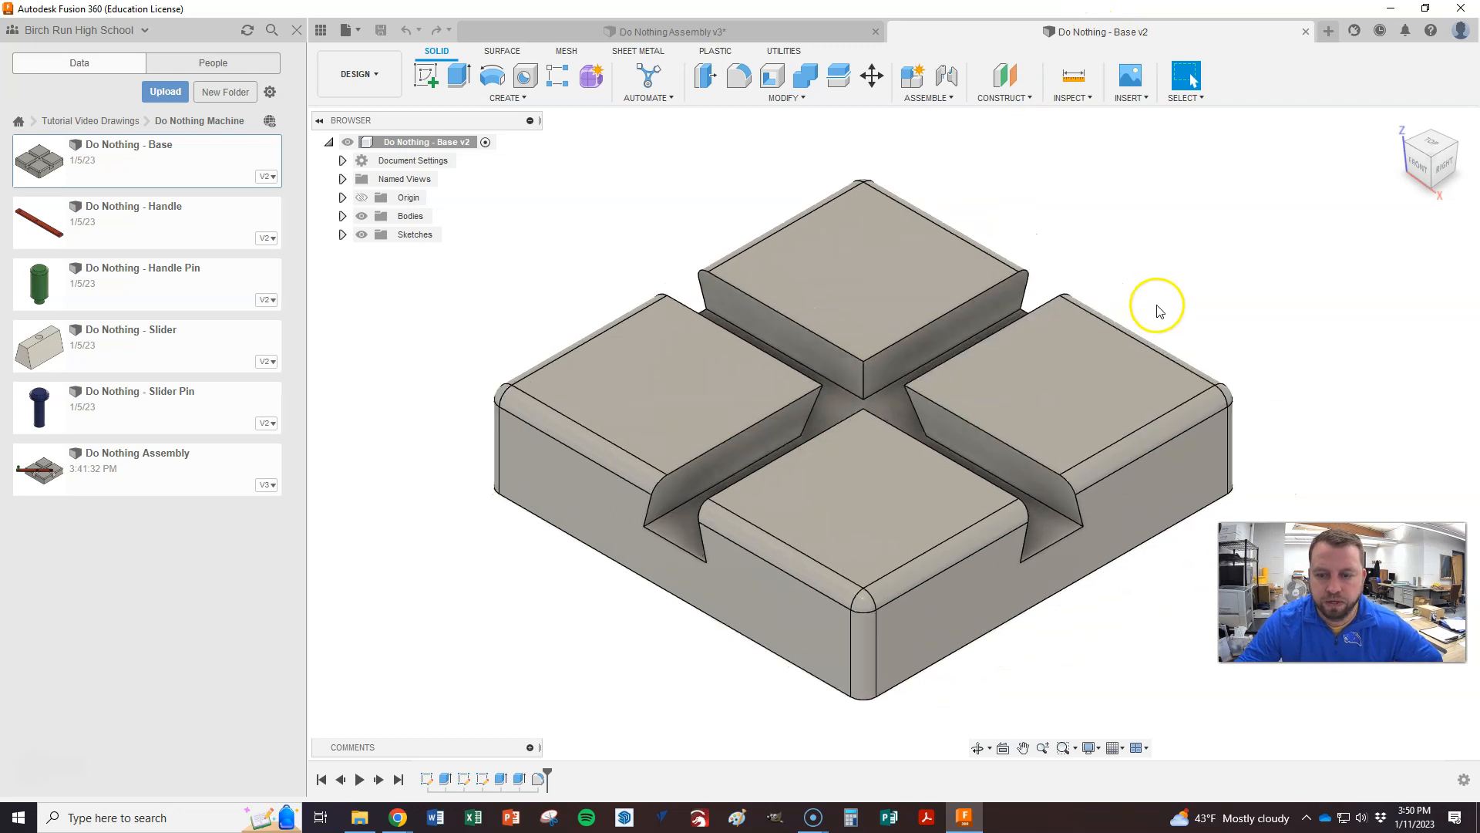
{"action": "right_click", "coordinate": [859, 492]}
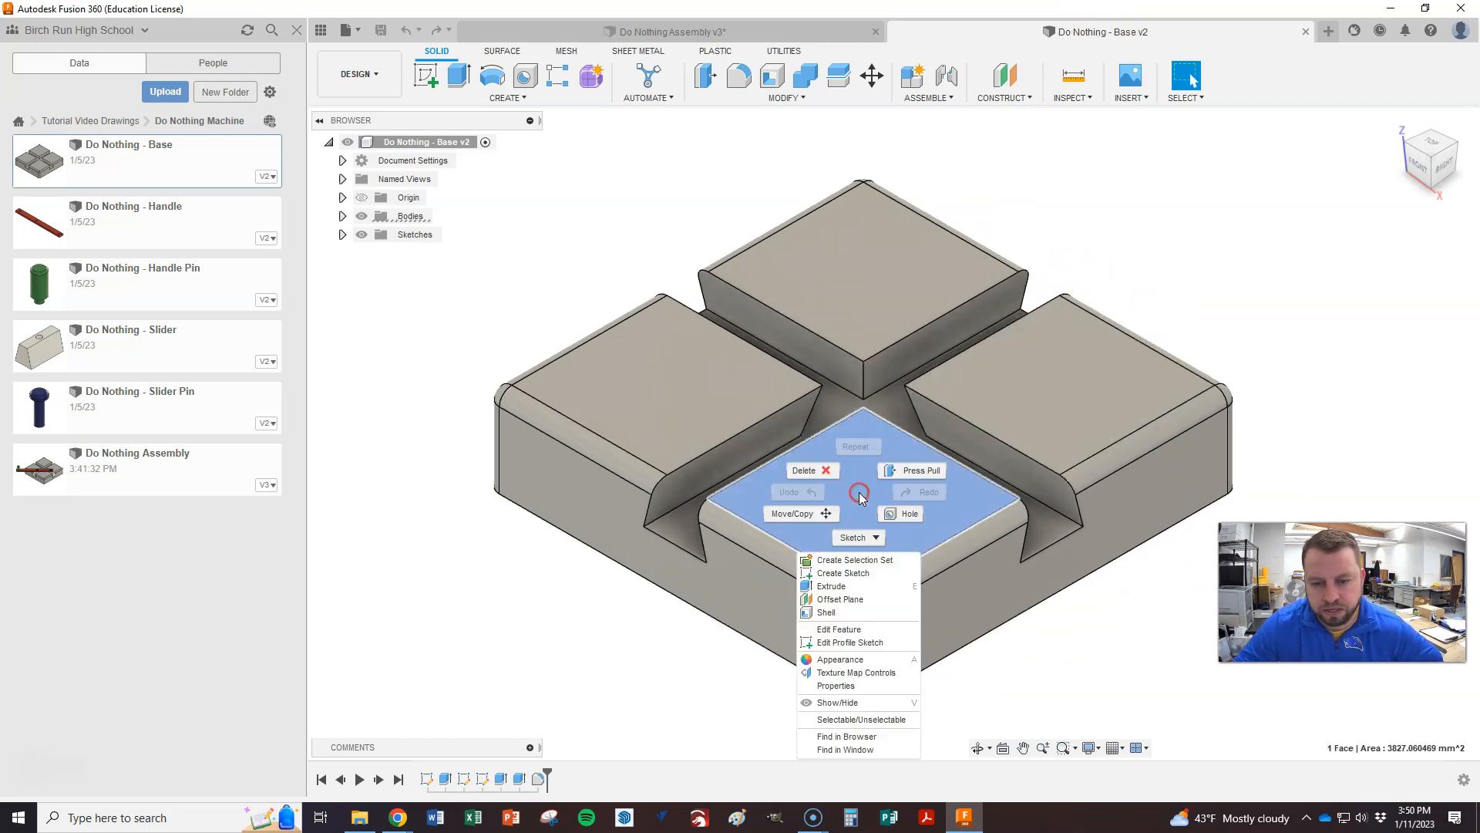
{"action": "left_click", "coordinate": [848, 573]}
{"action": "scroll", "coordinate": [1174, 638], "scroll_direction": "up", "scroll_amount": 2}
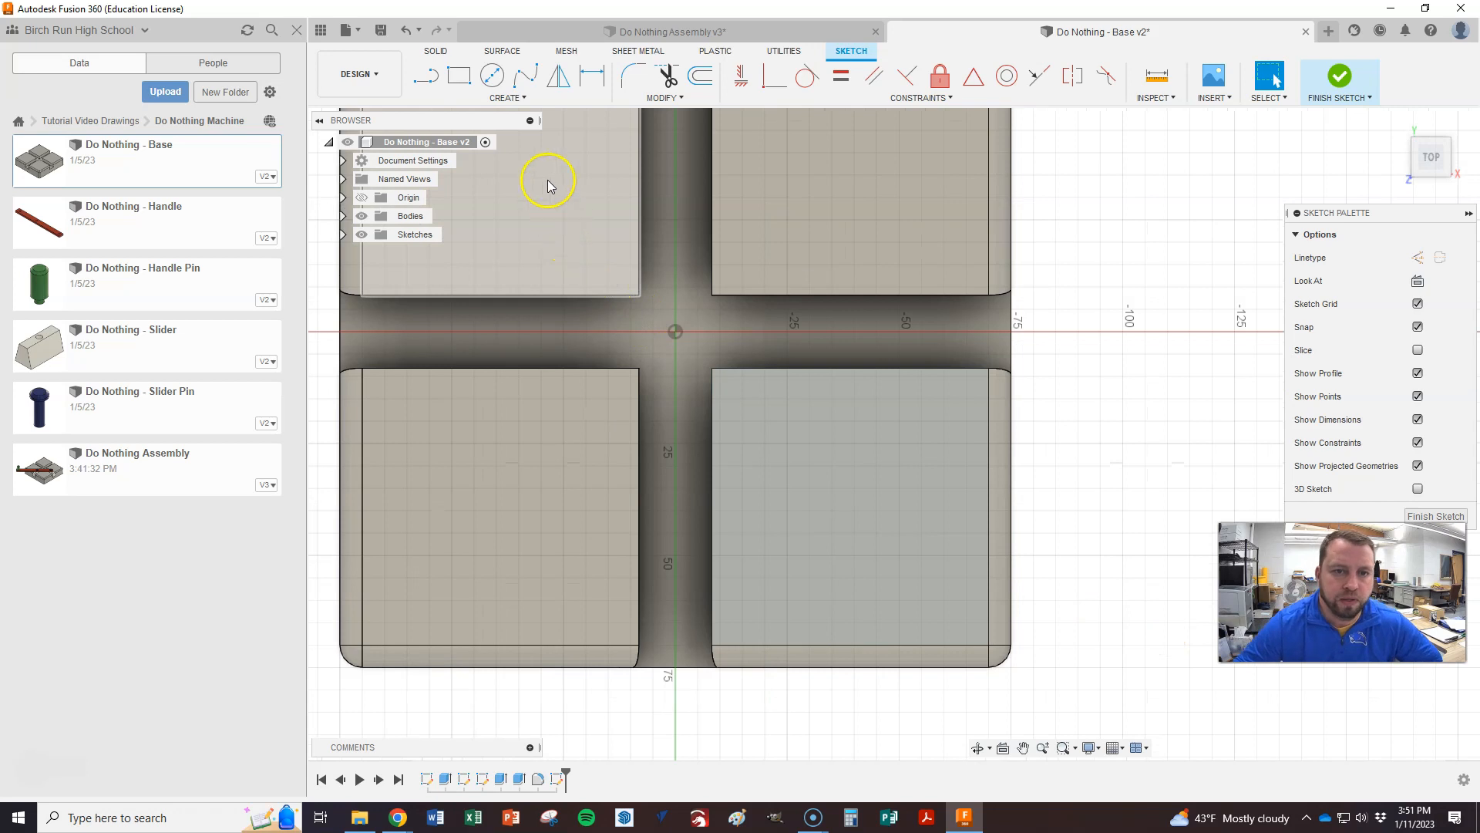
- Add a sketch text box inside the front block's top face and enter the name in capital letters
{"action": "left_click", "coordinate": [501, 98]}
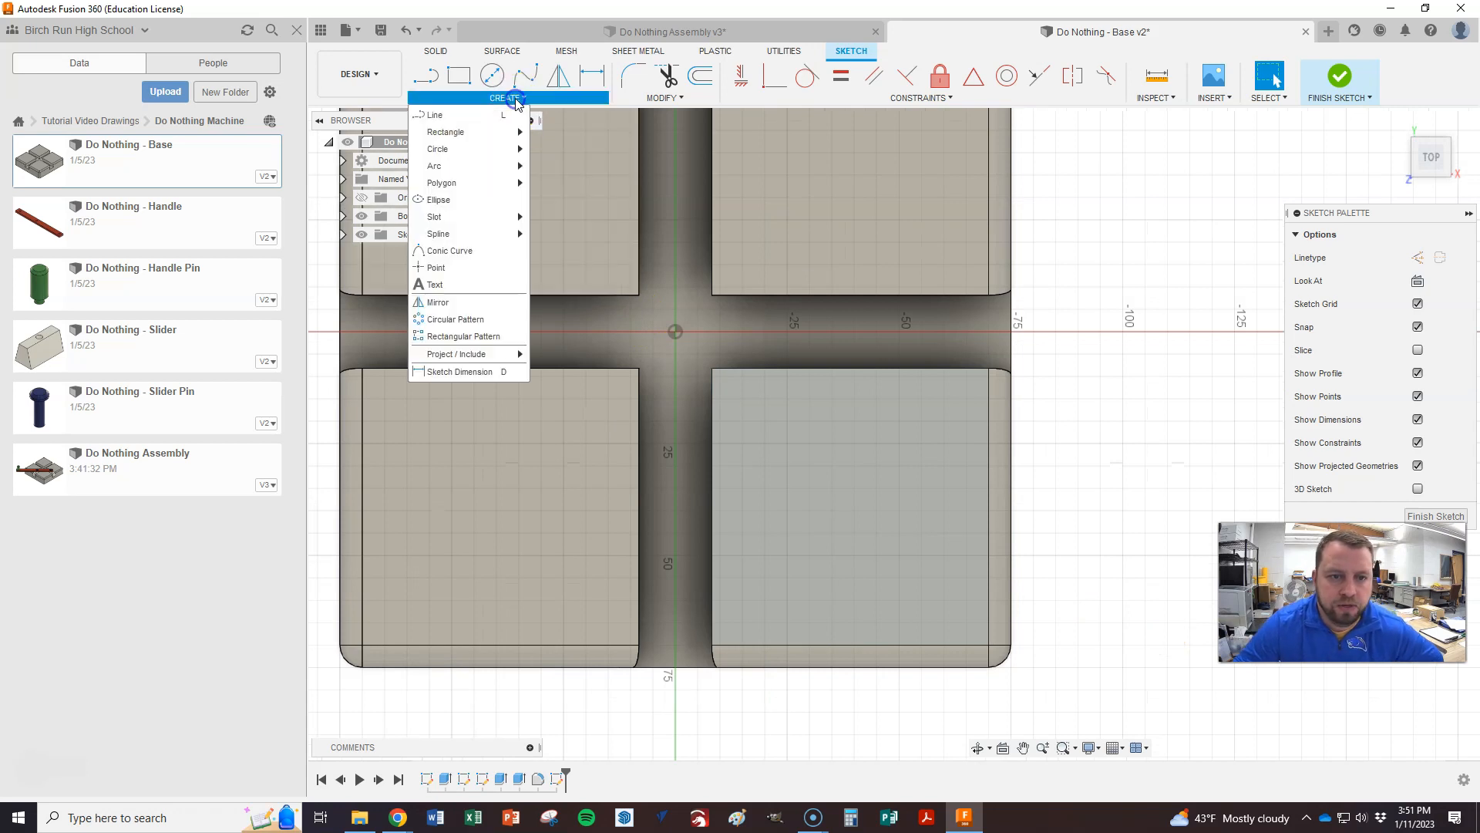
{"action": "left_click", "coordinate": [437, 285]}
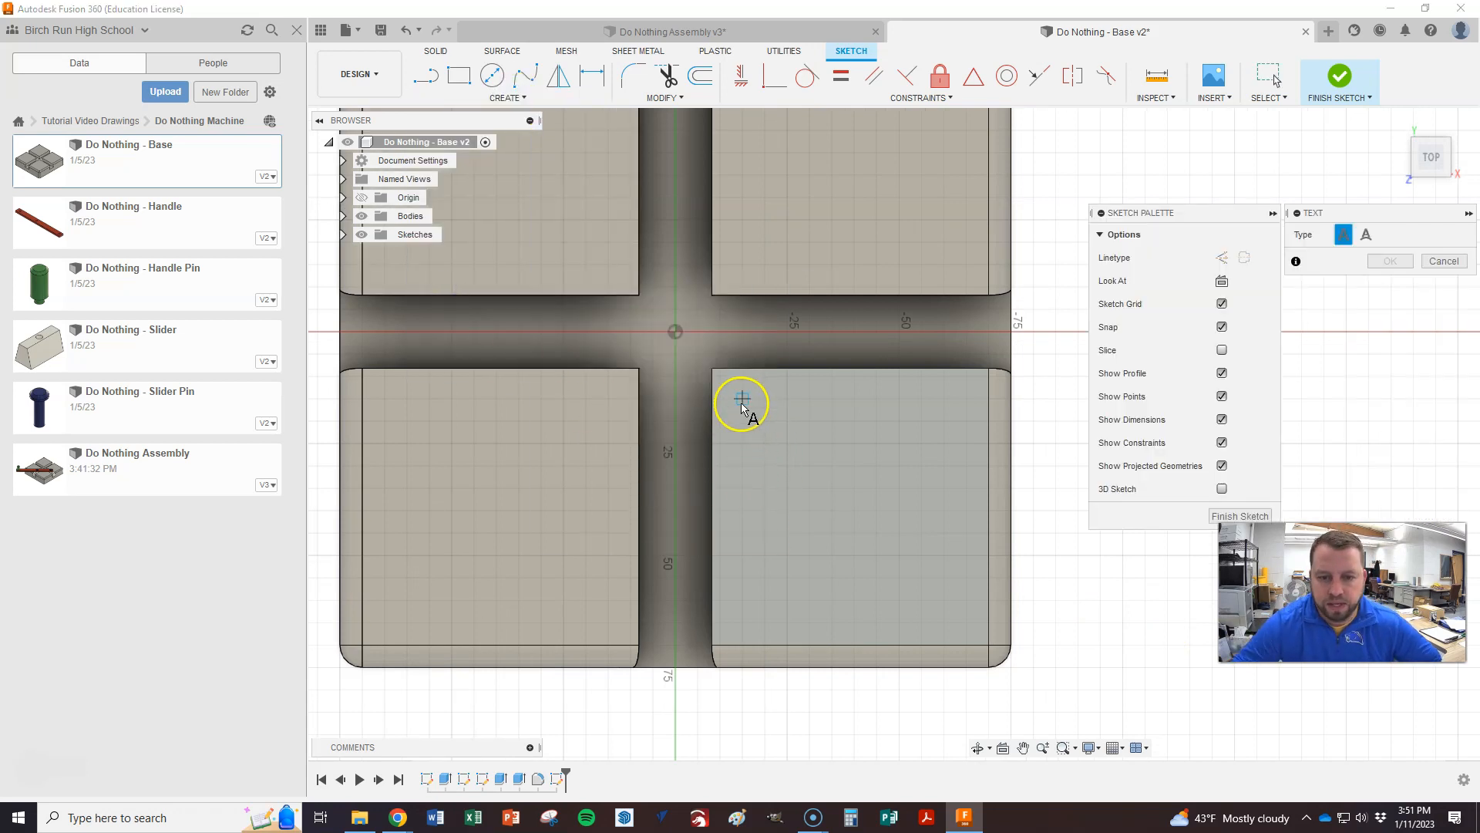
{"action": "left_click", "coordinate": [757, 424]}
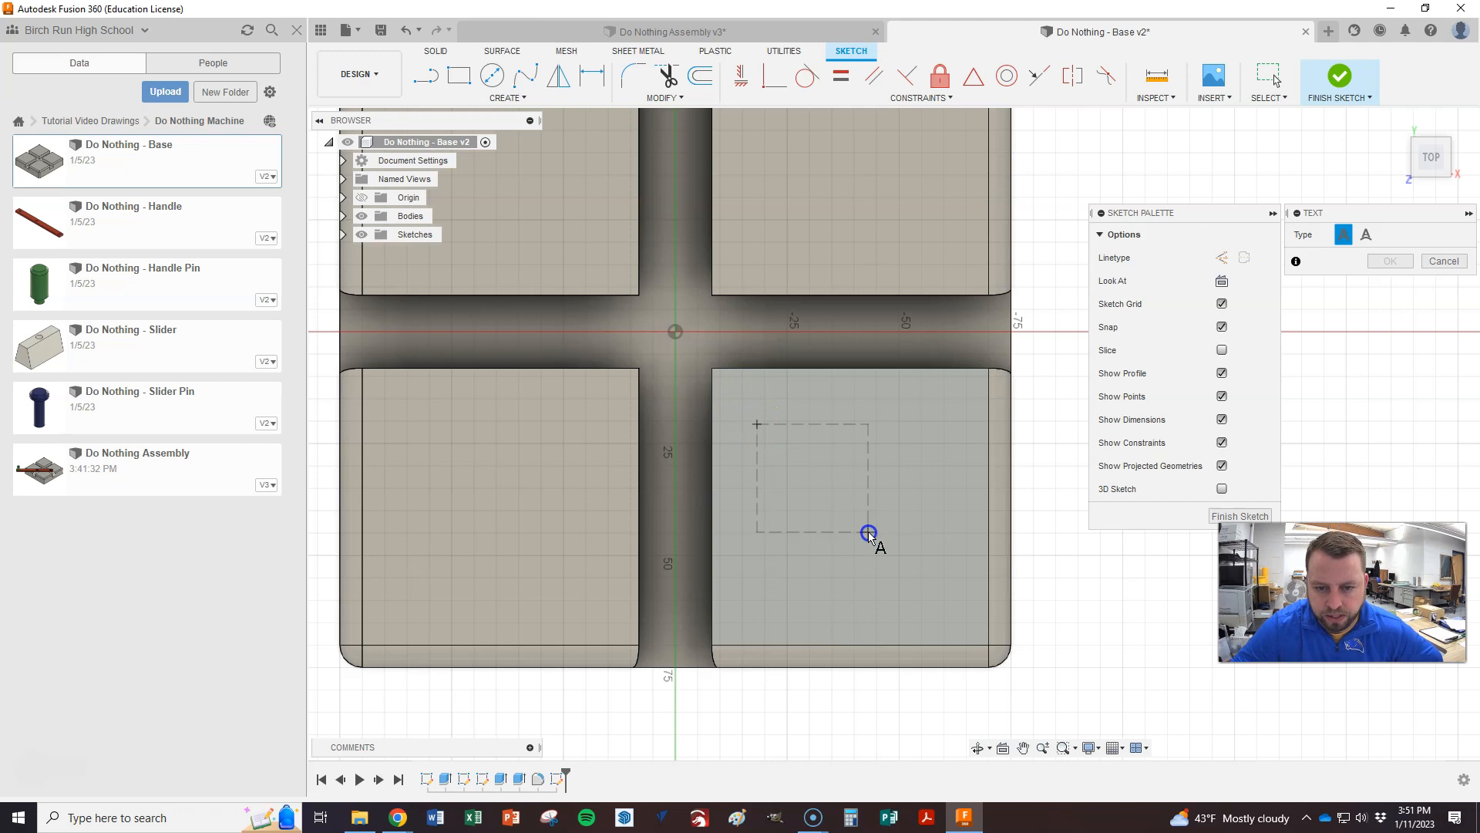
{"action": "left_click", "coordinate": [964, 520]}
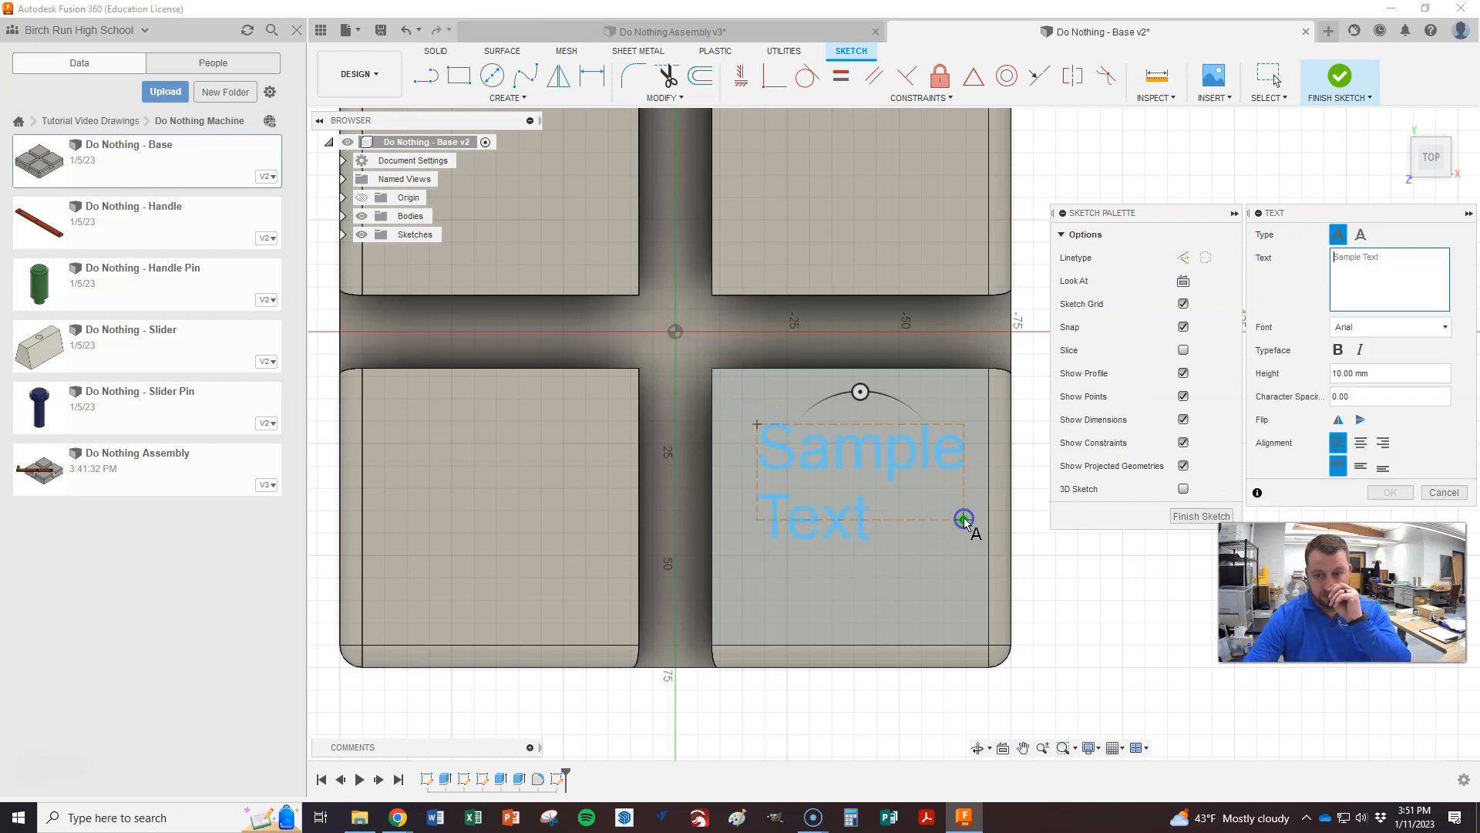
{"action": "left_click", "coordinate": [1319, 306]}
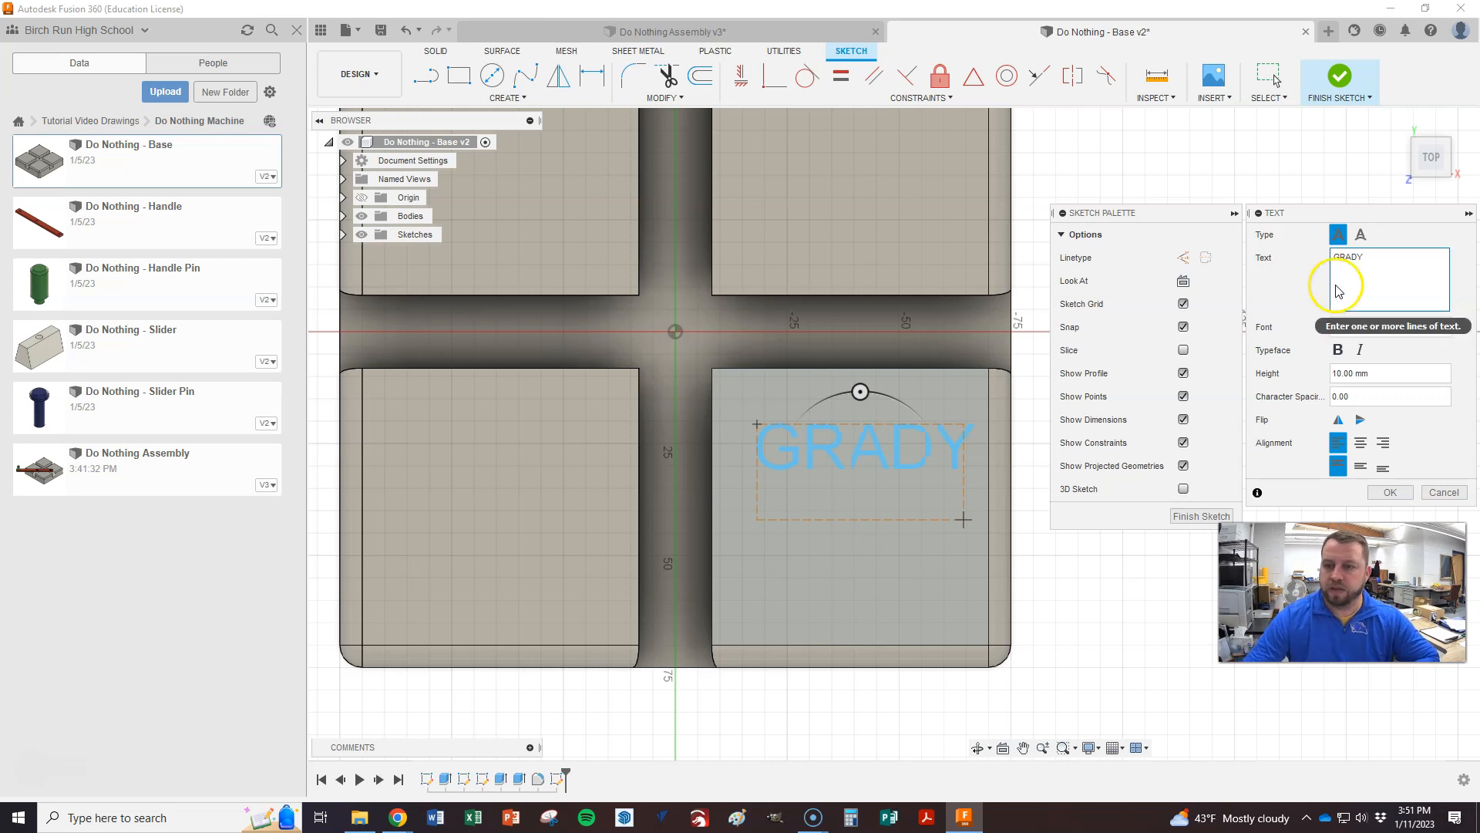
- Set the text's font to Big Ten Block, its height to 9 mm and its character spacing to 10
{"action": "left_click", "coordinate": [1427, 326]}
{"action": "scroll", "coordinate": [1403, 401], "scroll_direction": "down", "scroll_amount": 5}
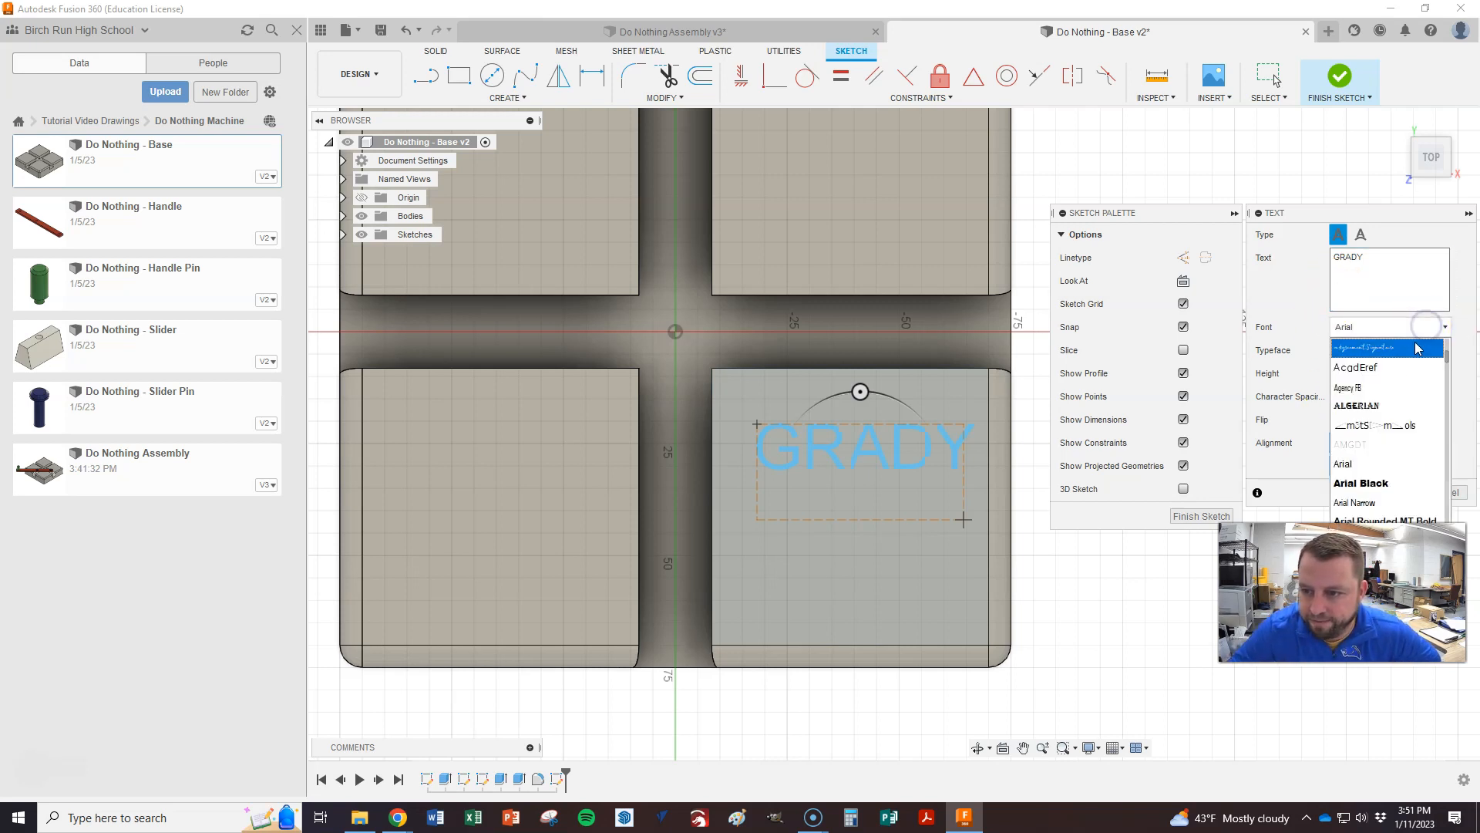
{"action": "scroll", "coordinate": [1399, 405], "scroll_direction": "down", "scroll_amount": 6}
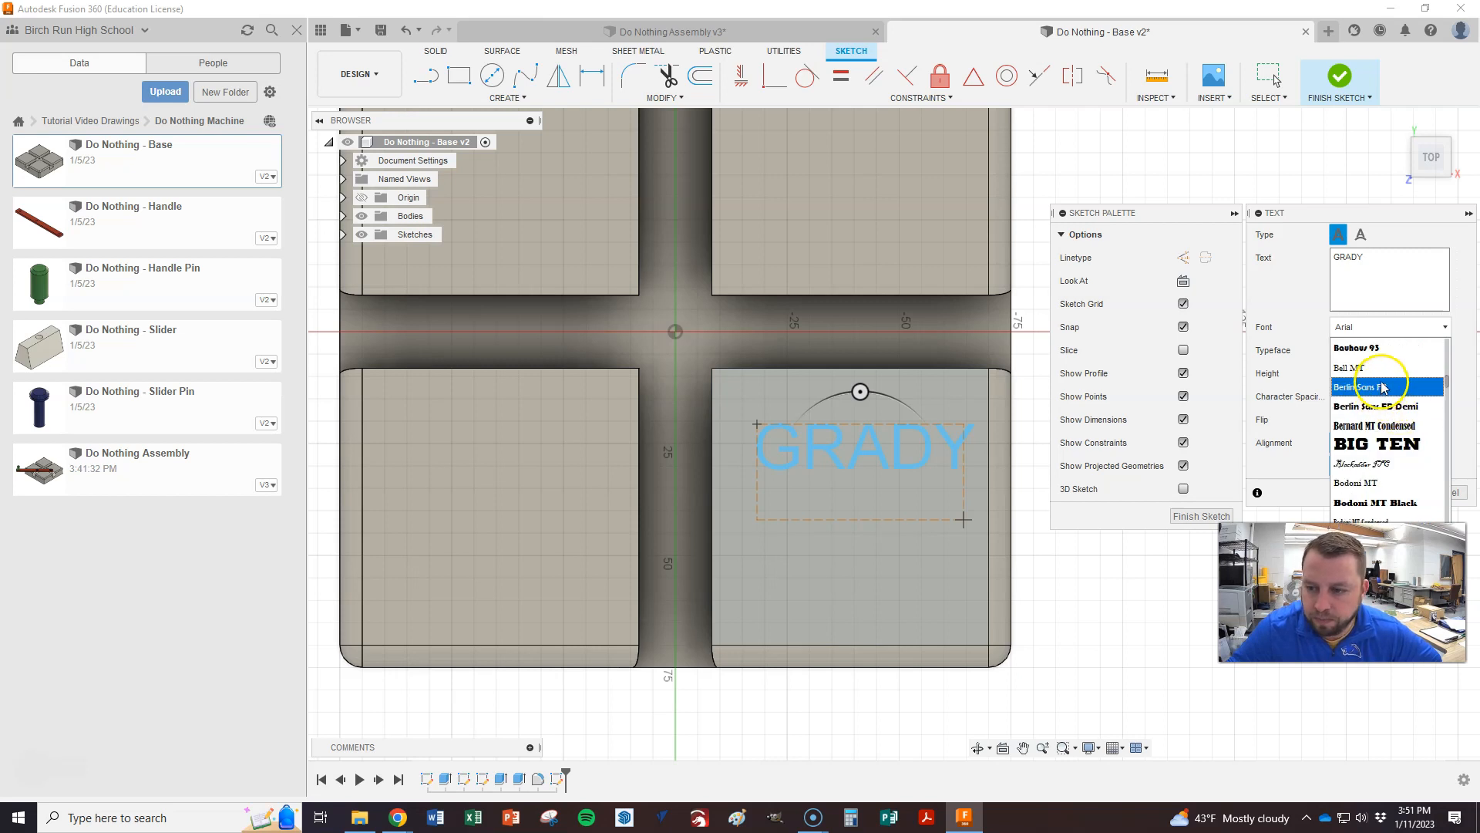
{"action": "left_click", "coordinate": [1385, 445]}
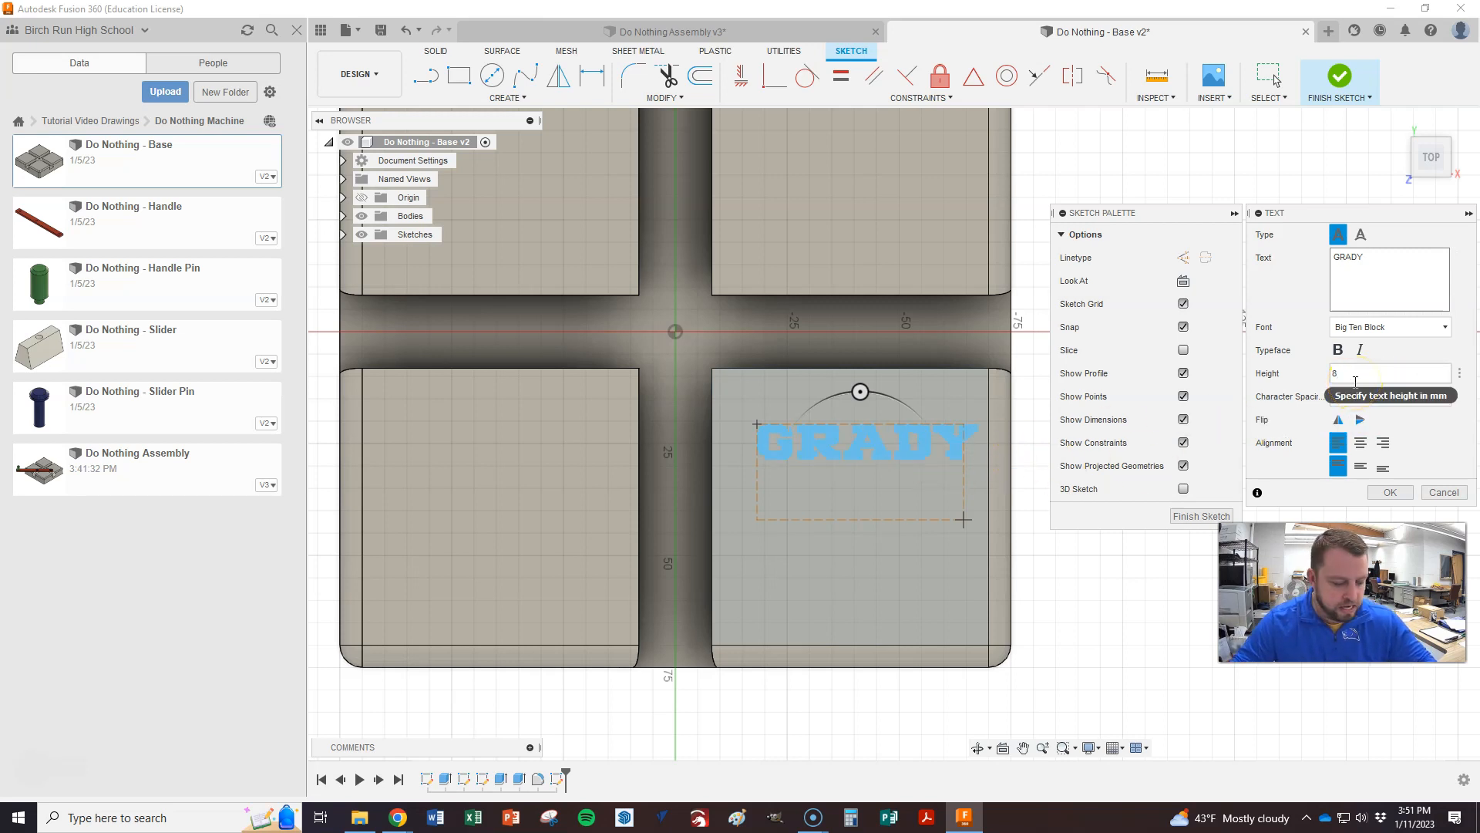
{"action": "key", "text": "Tab"}
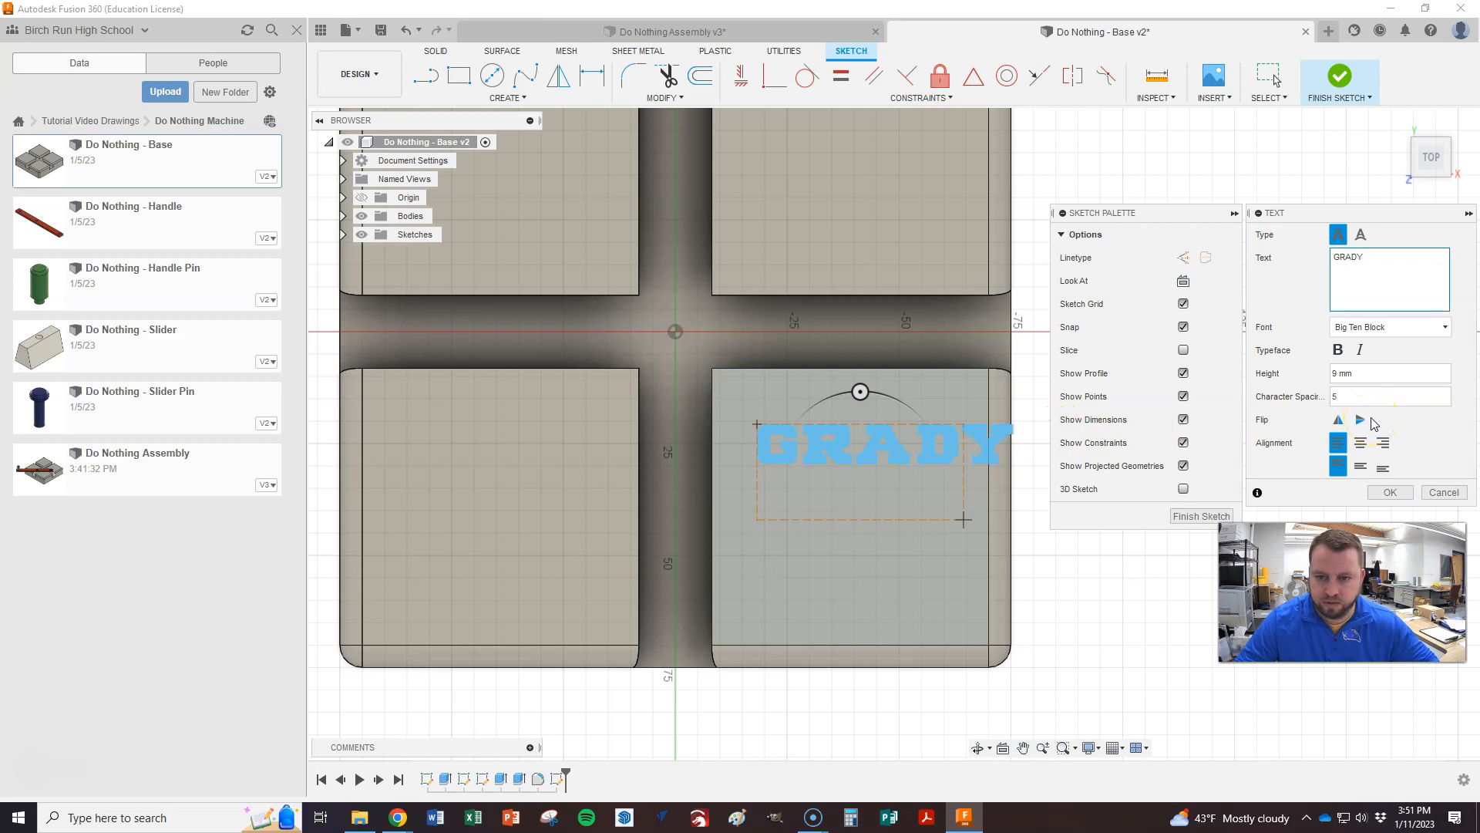
{"action": "left_click", "coordinate": [1351, 396]}
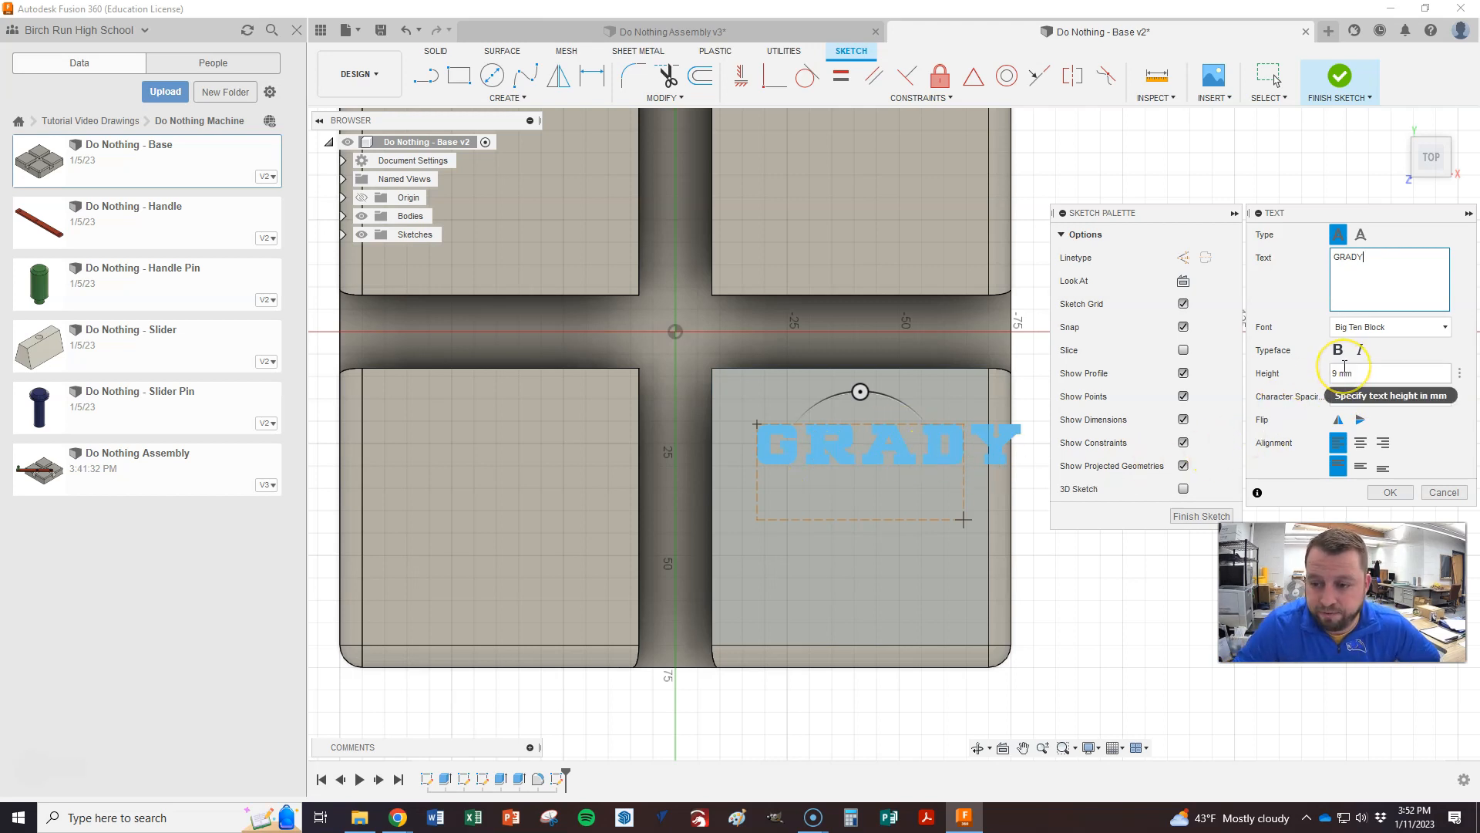
- Rotate the text to 45 degrees, move it to the middle of the block's face and finish the sketch
{"action": "left_click_drag", "start_coordinate": [860, 392], "coordinate": [804, 415]}
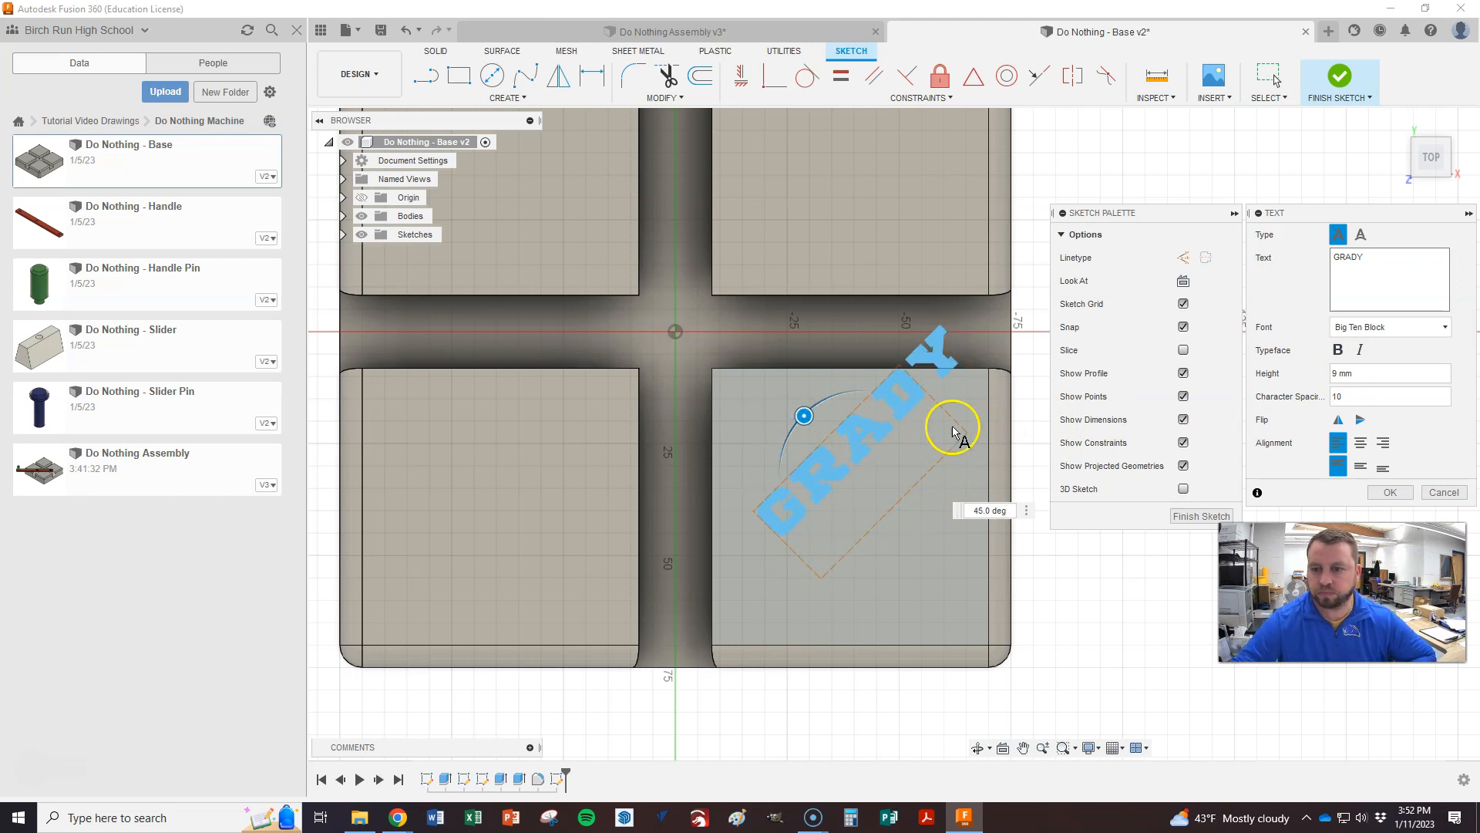
{"action": "left_click", "coordinate": [1395, 495]}
{"action": "mouse_move", "coordinate": [855, 437]}
{"action": "left_mouse_down"}
{"action": "mouse_move", "coordinate": [845, 507]}
{"action": "mouse_move", "coordinate": [853, 479]}
{"action": "mouse_move", "coordinate": [869, 498]}
{"action": "mouse_move", "coordinate": [889, 479]}
{"action": "mouse_move", "coordinate": [846, 509]}
{"action": "left_mouse_up"}
{"action": "left_click", "coordinate": [1465, 518]}
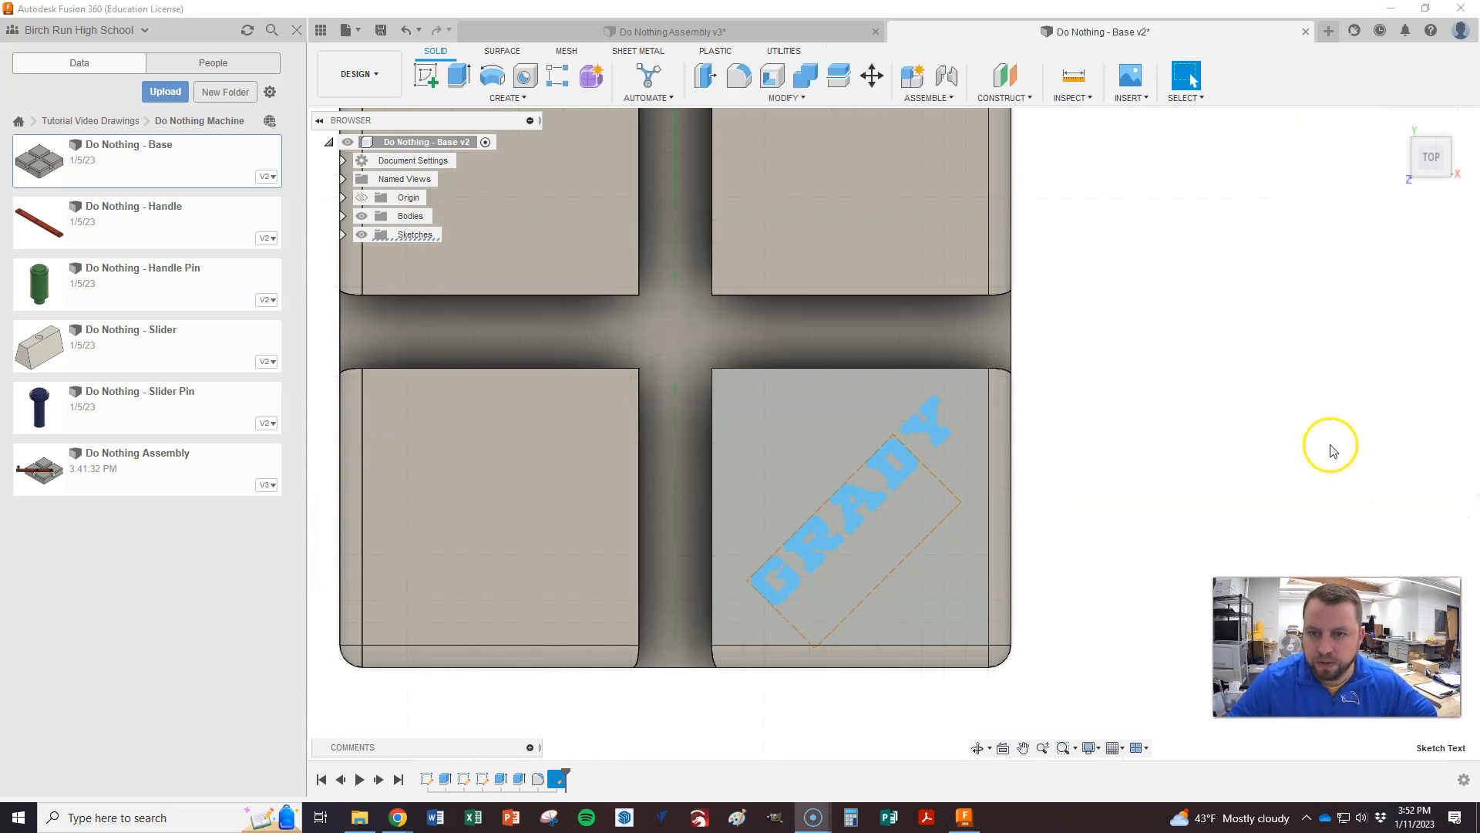
- Extrude the name text as a cut into the base with a distance of -2 mm
{"action": "left_click", "coordinate": [1408, 137]}
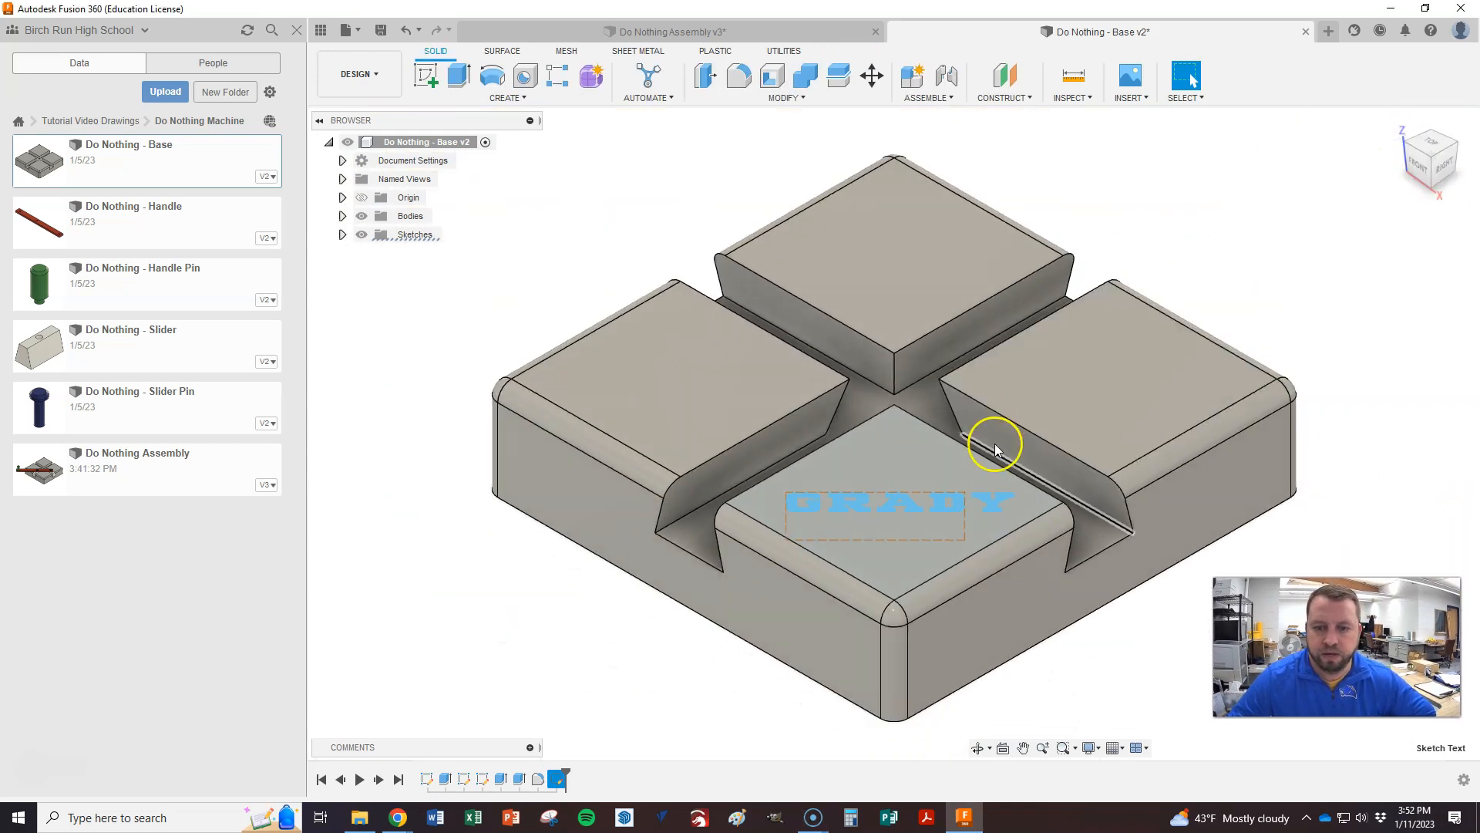
{"action": "scroll", "coordinate": [1033, 266], "scroll_direction": "down", "scroll_amount": 2}
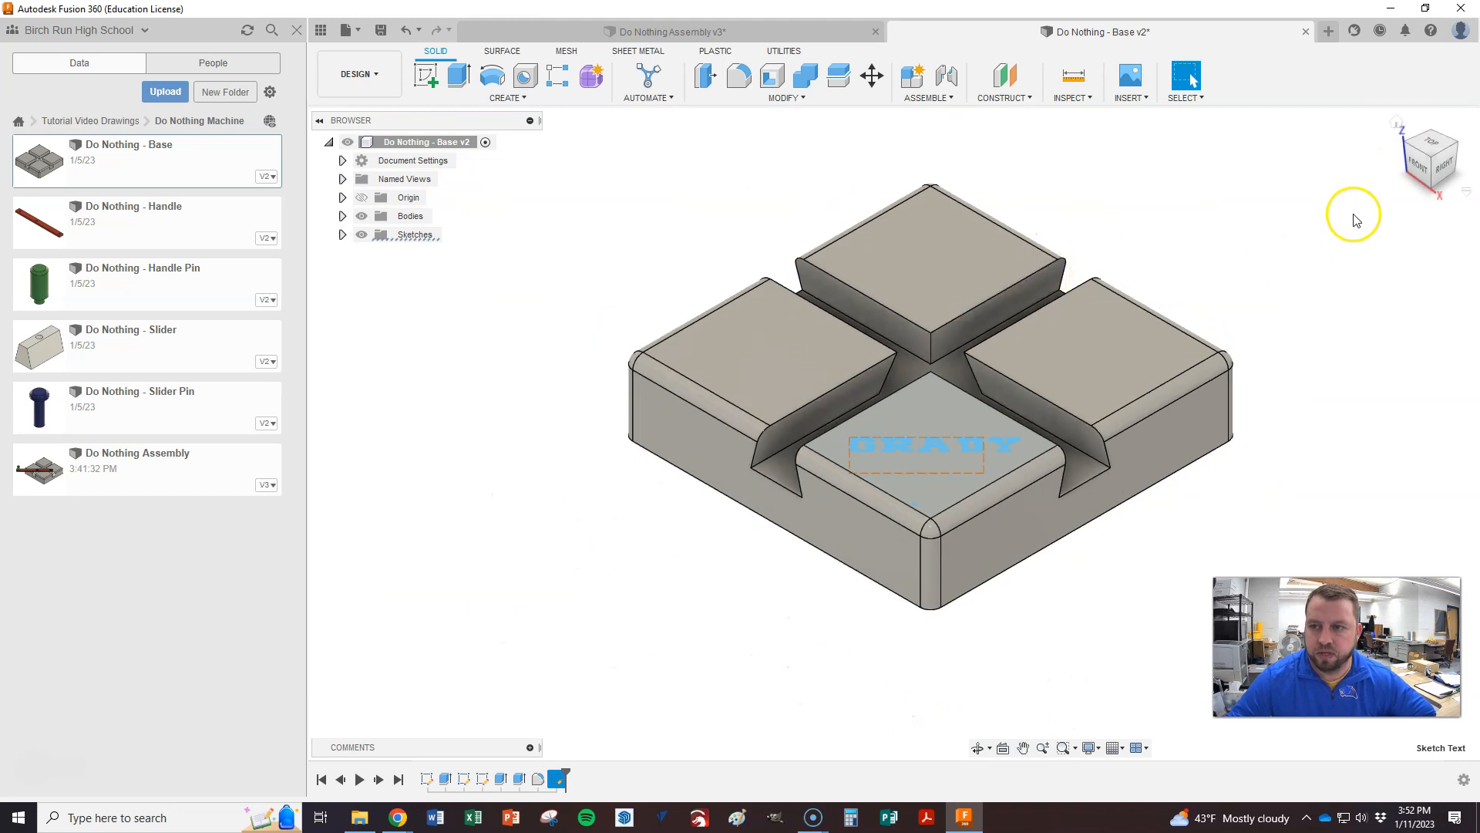
{"action": "middle_click_drag", "start_coordinate": [1180, 308], "coordinate": [1174, 317], "text": "shift"}
{"action": "left_click", "coordinate": [459, 79]}
{"action": "left_click", "coordinate": [937, 478]}
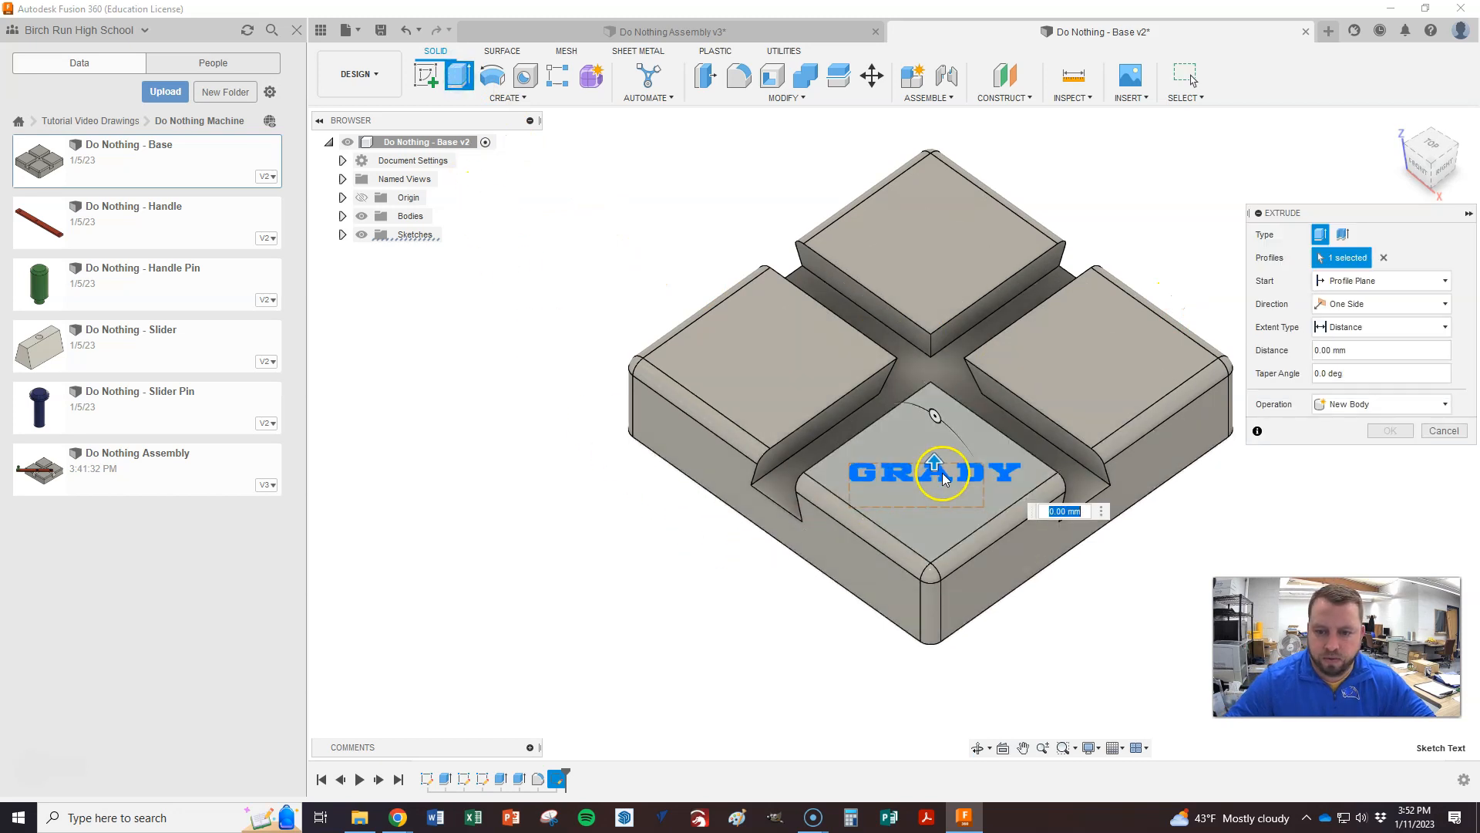
{"action": "type", "text": "-10"}
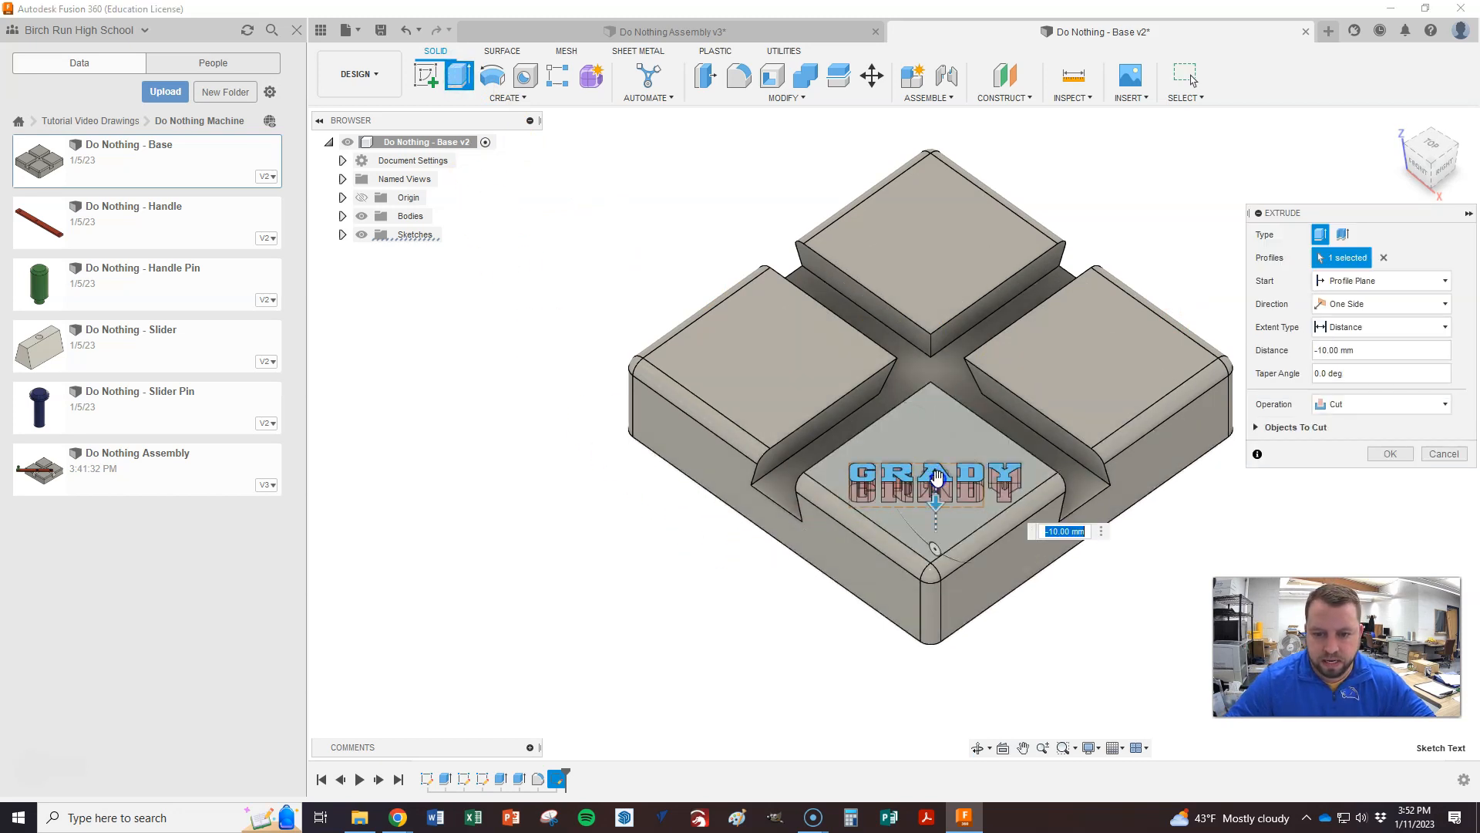
{"action": "left_click", "coordinate": [1319, 375]}
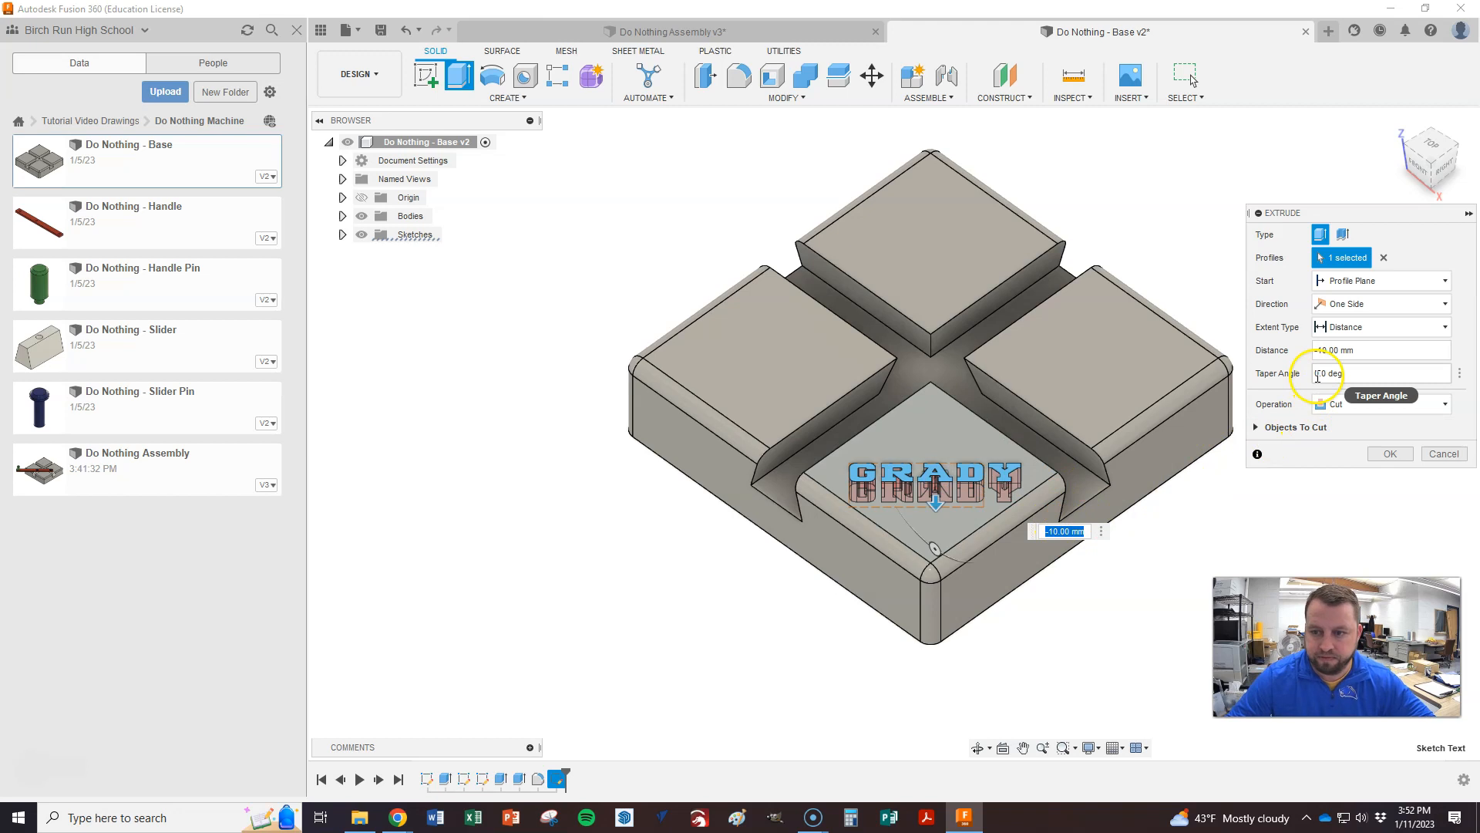
{"action": "left_click", "coordinate": [1323, 349]}
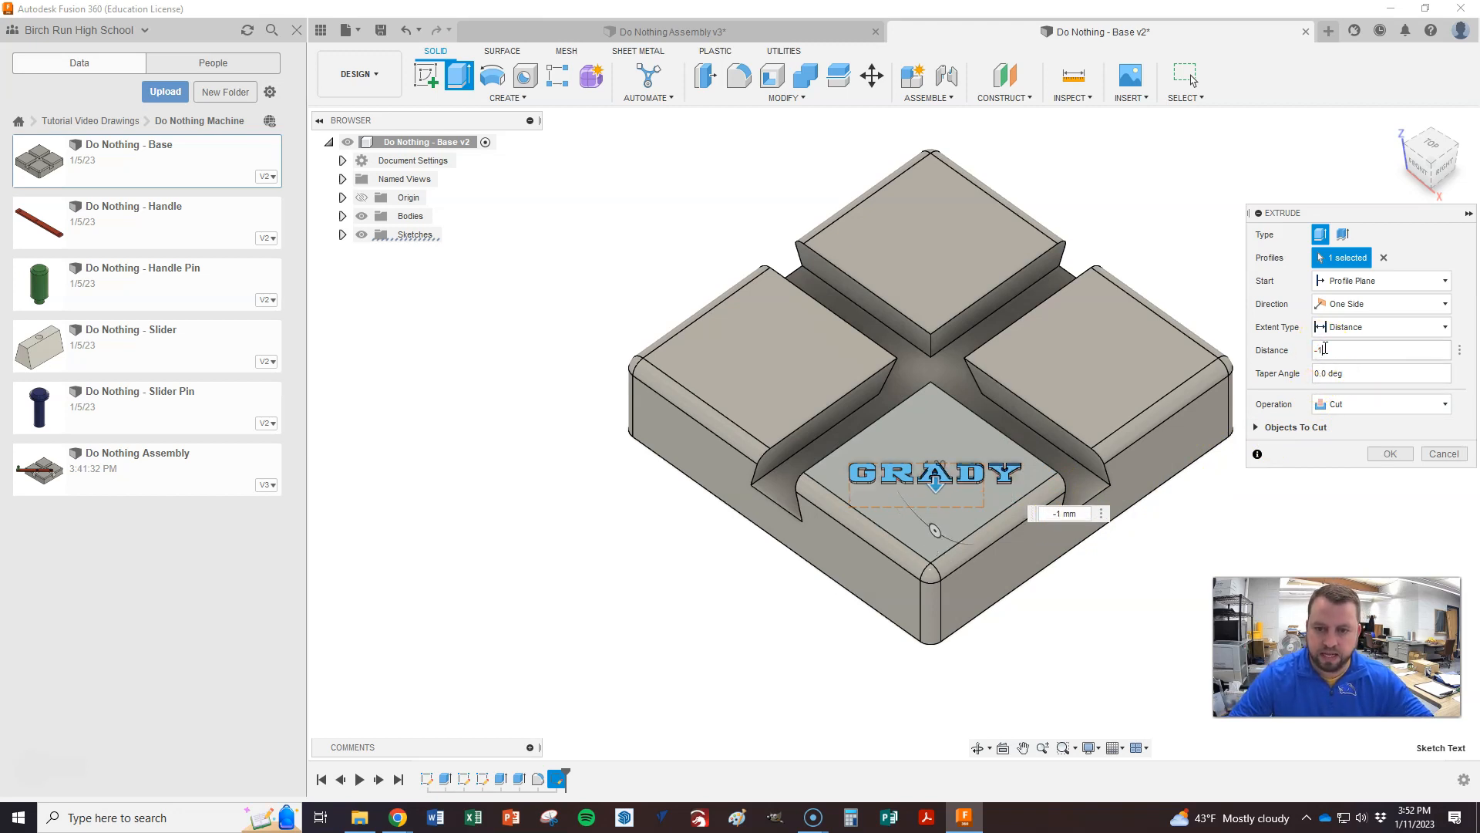
{"action": "left_click", "coordinate": [1349, 356]}
{"action": "key", "text": "BackSpace"}
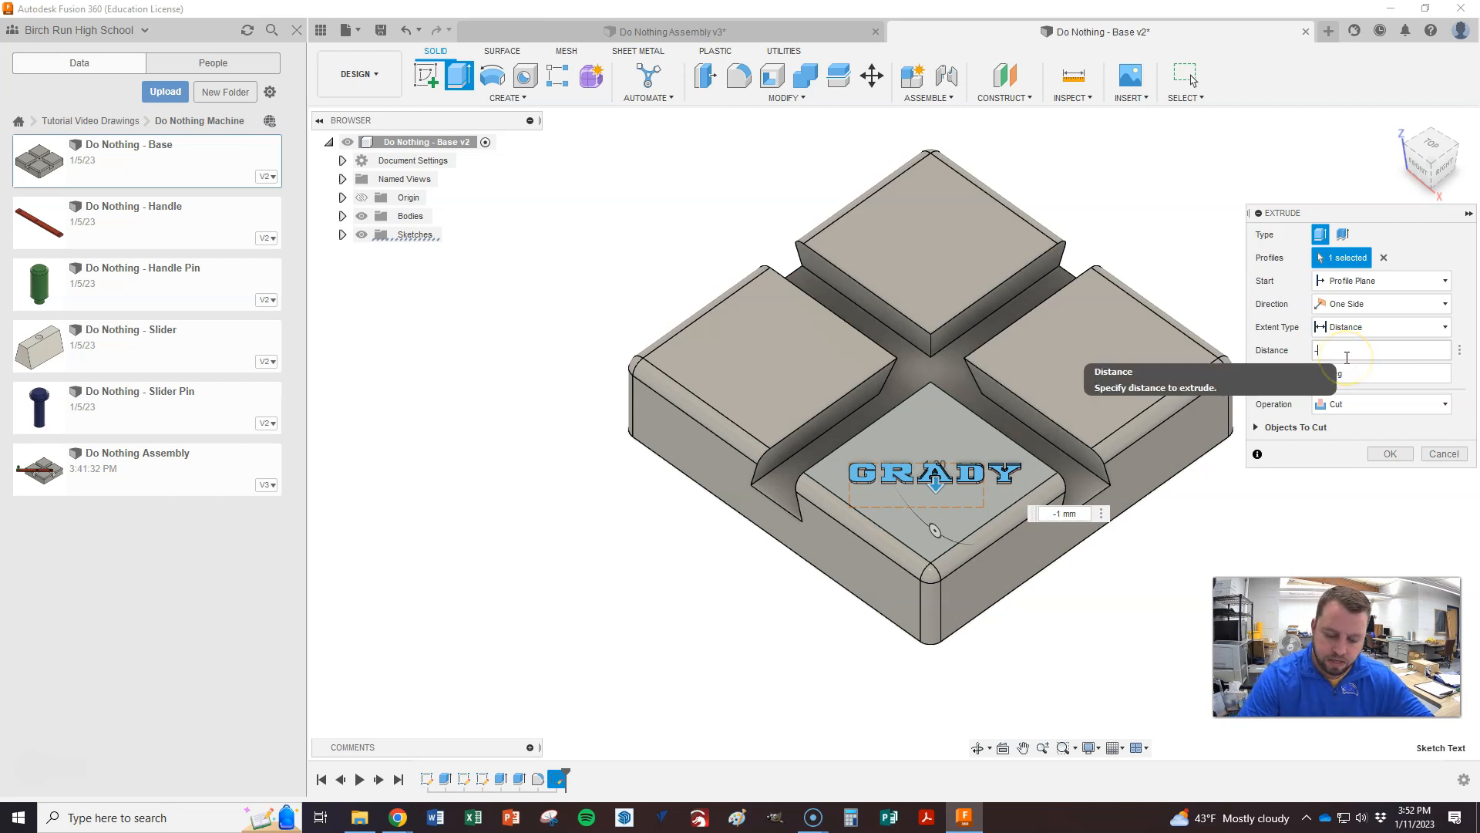
{"action": "type", "text": "2"}
{"action": "left_click", "coordinate": [1384, 429]}
{"action": "left_click", "coordinate": [1387, 455]}
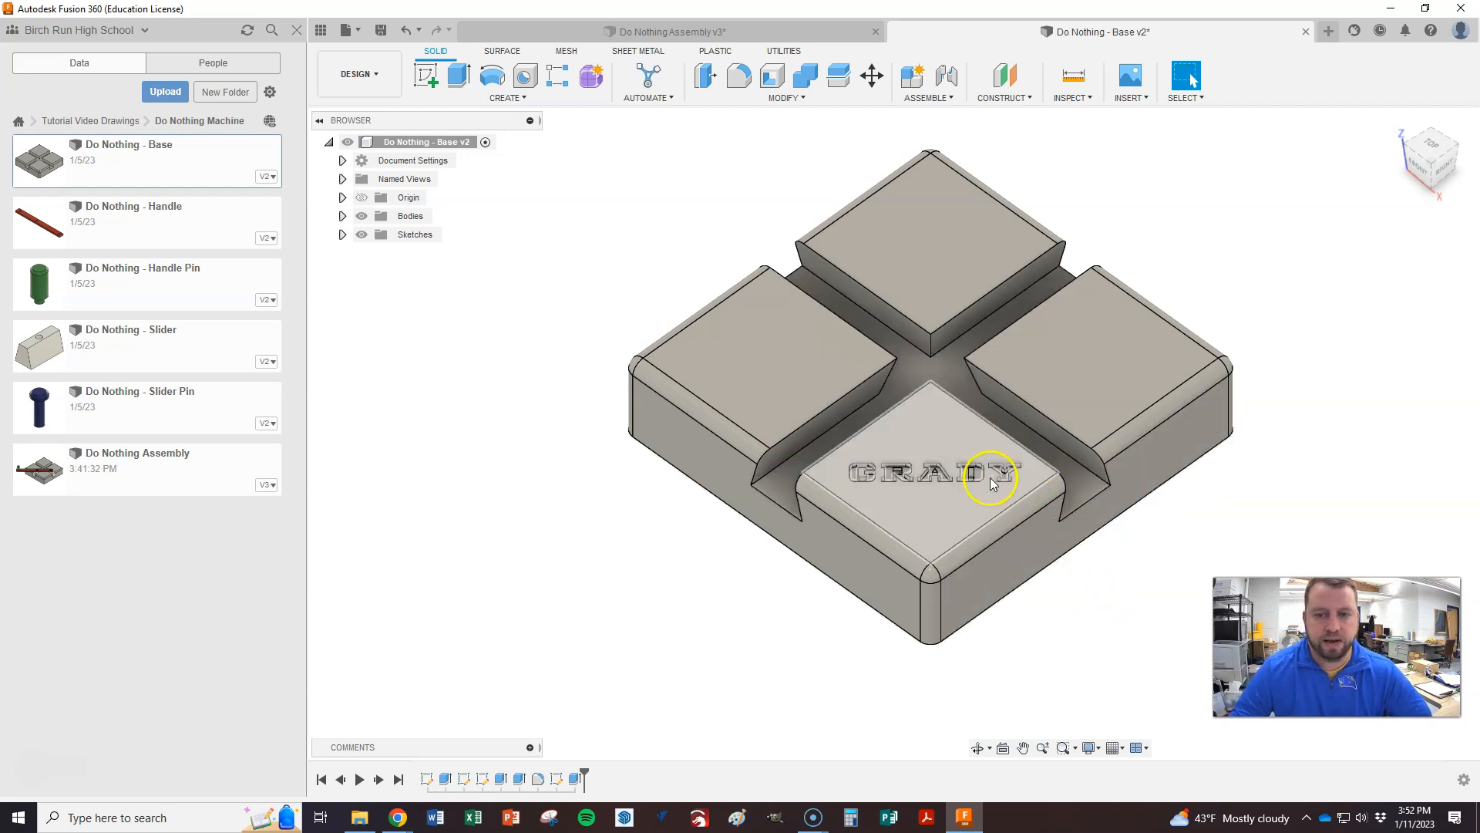
- Save the base part with the version description "Text Added"
{"action": "left_click", "coordinate": [382, 31]}
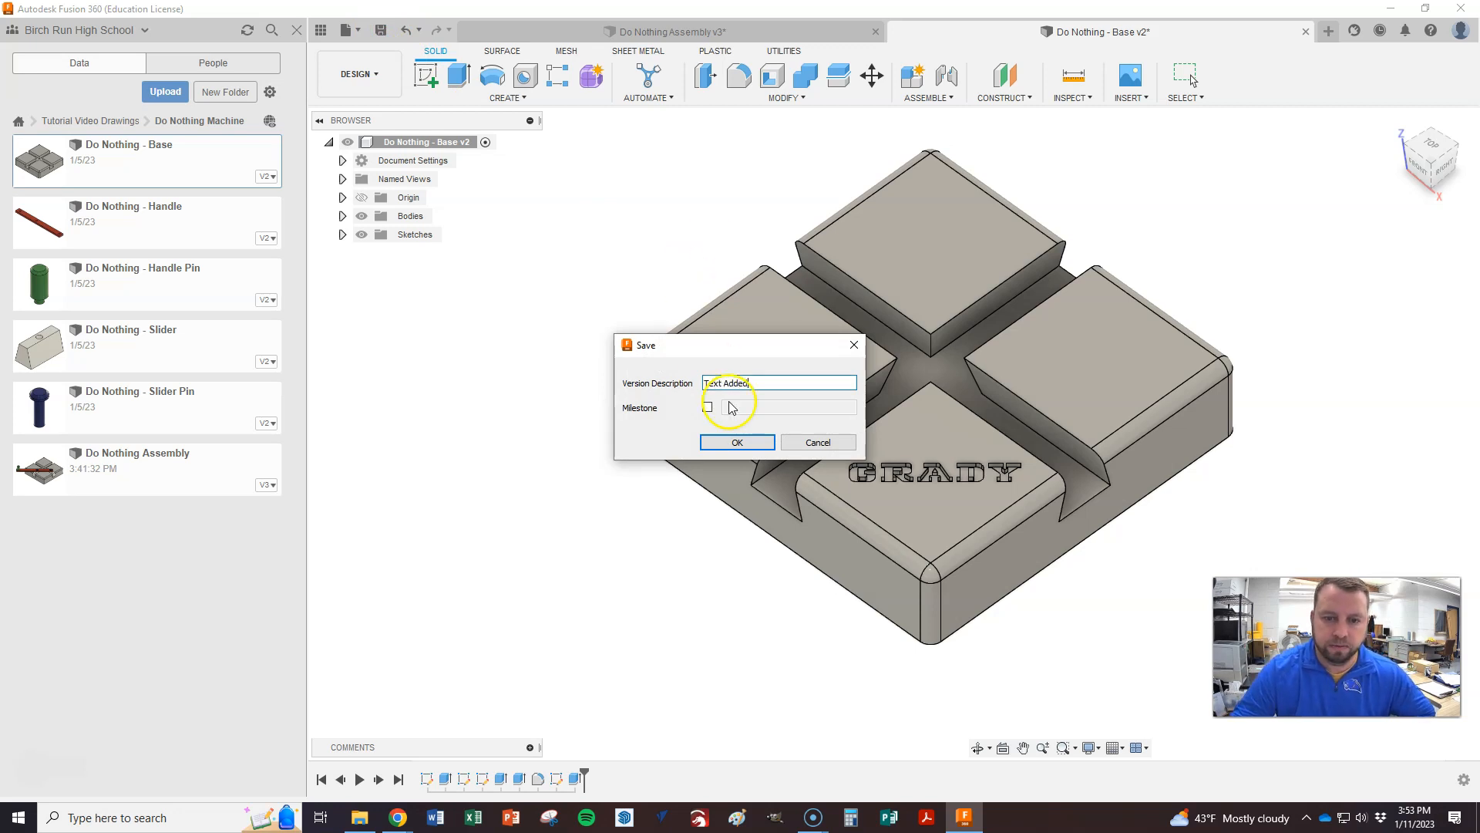
{"action": "left_click", "coordinate": [737, 441]}
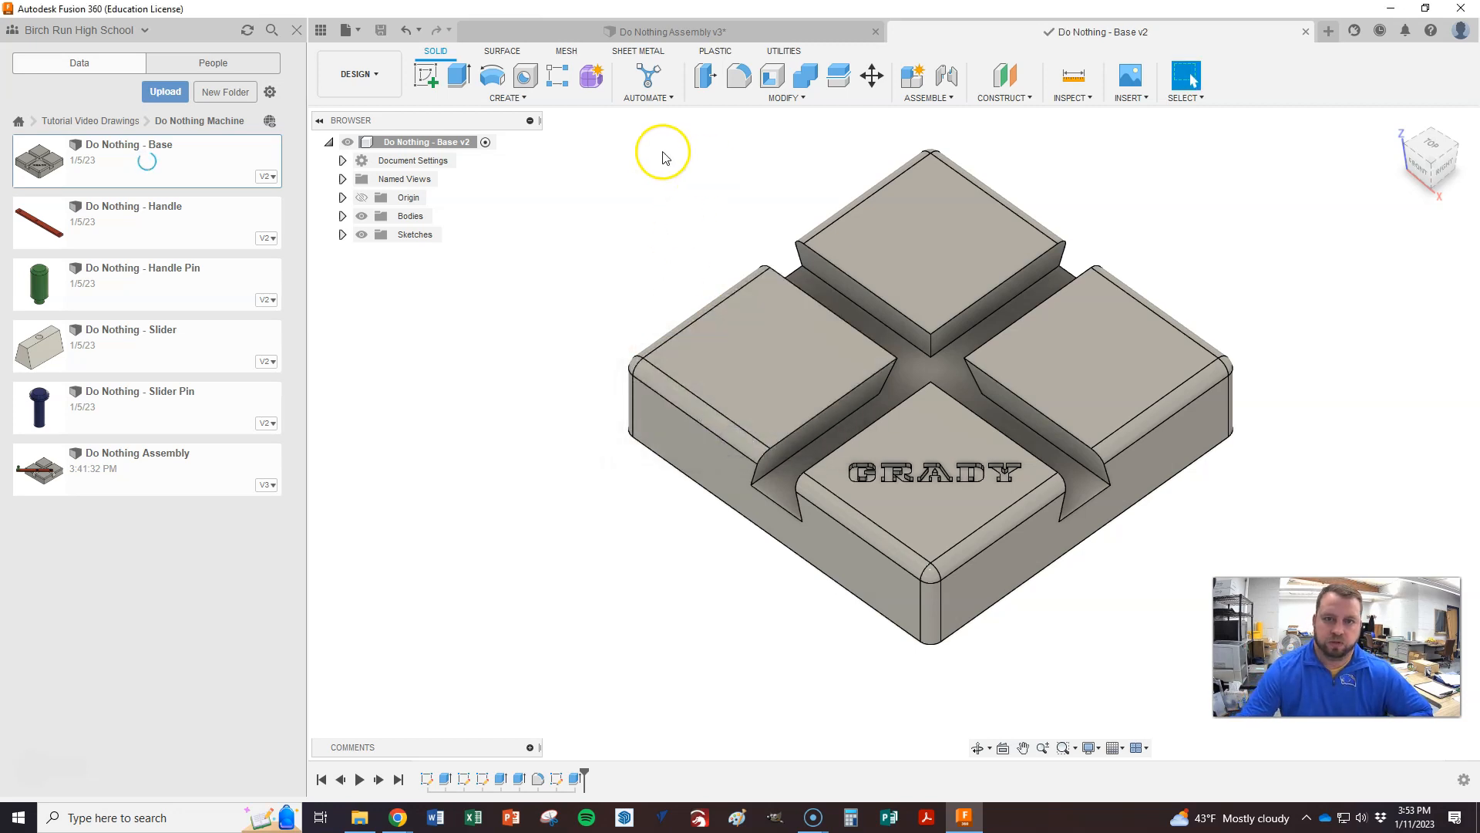
- Update the outdated base component in Do Nothing Assembly and inspect the engraved text on its front block
{"action": "left_click", "coordinate": [496, 34]}
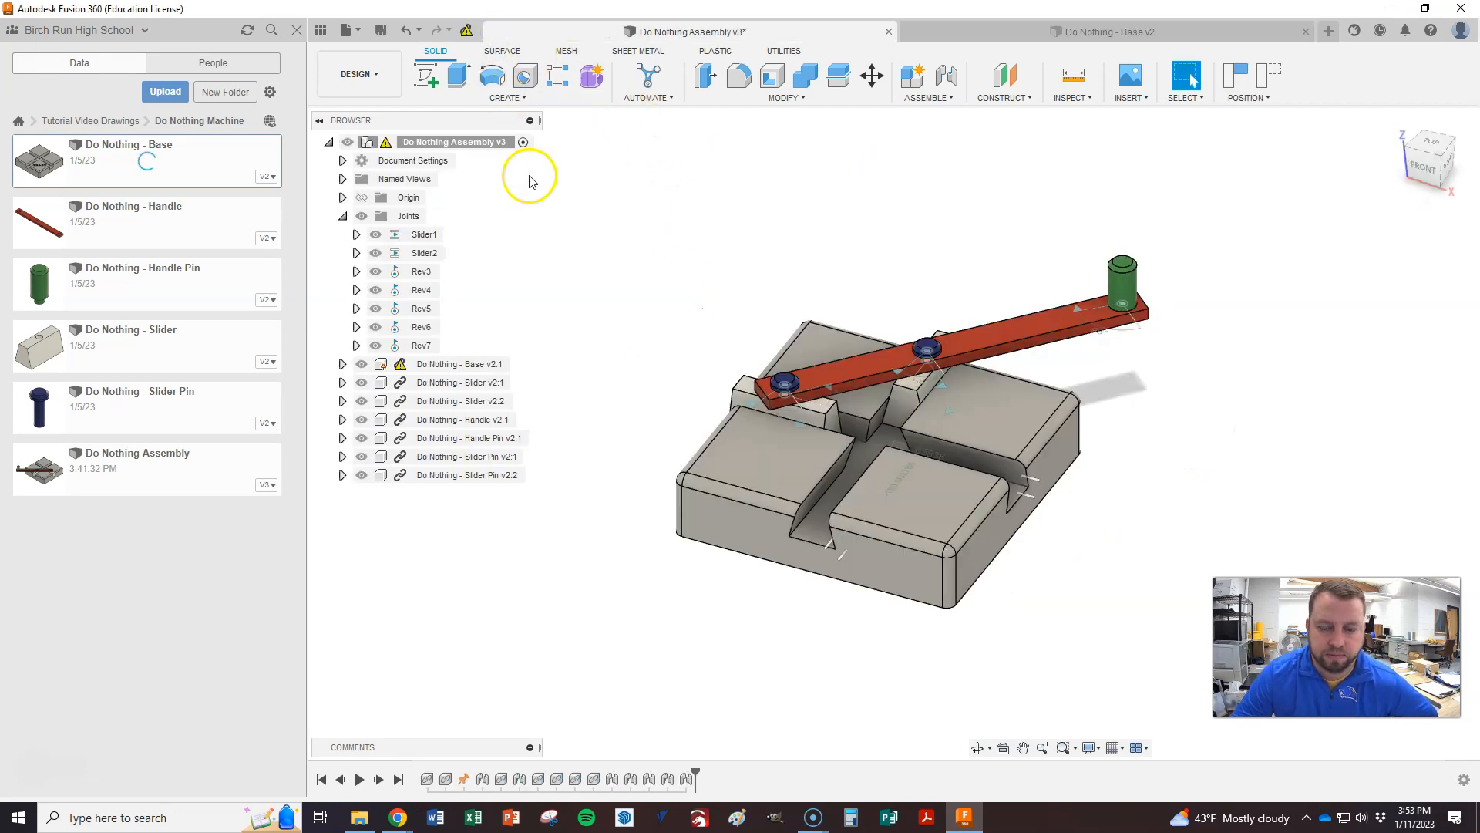
{"action": "left_click", "coordinate": [467, 31]}
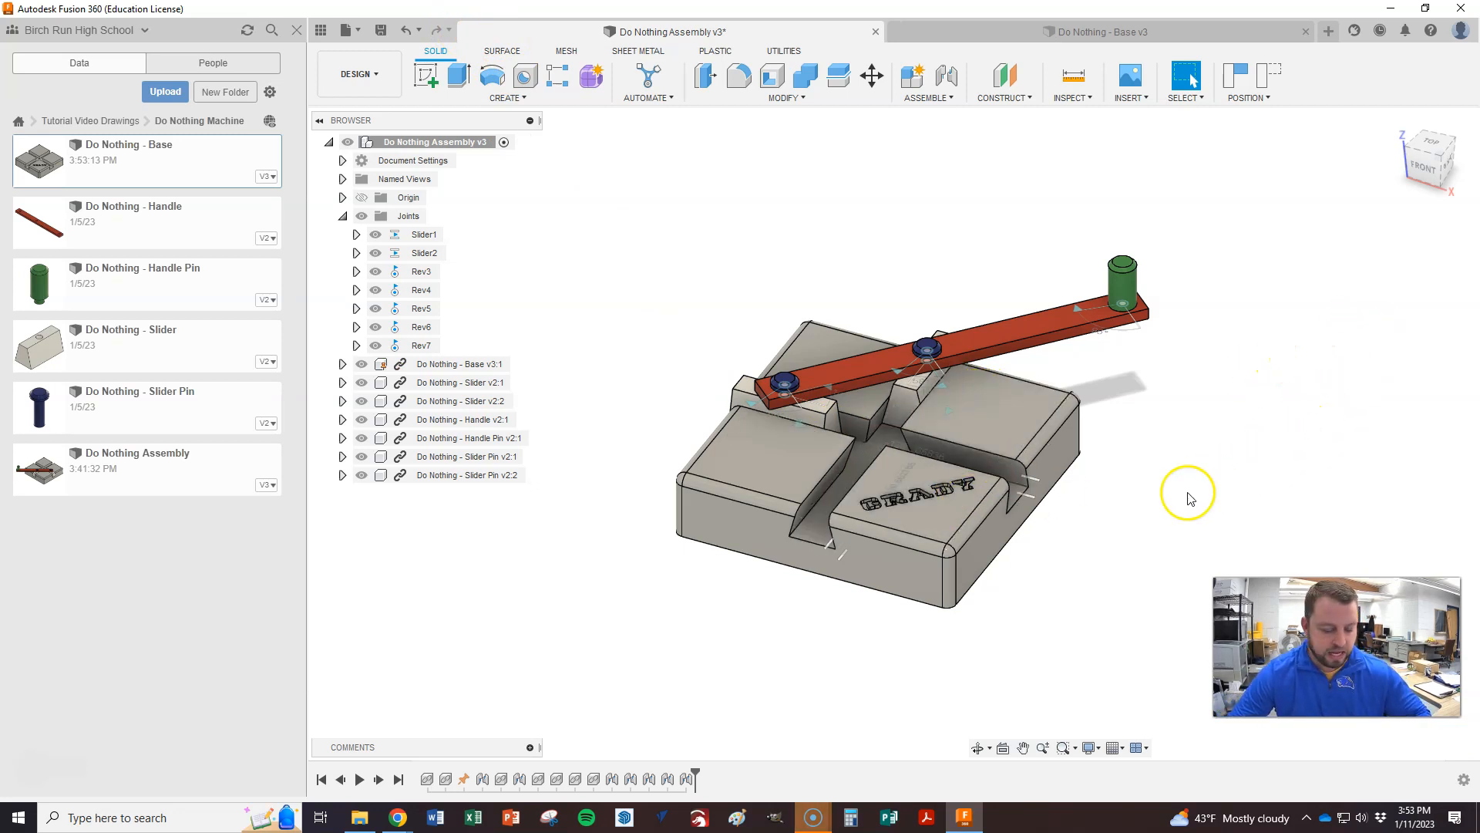
{"action": "scroll", "coordinate": [1048, 478], "scroll_direction": "down", "scroll_amount": 2}
{"action": "middle_click_drag", "start_coordinate": [1034, 512], "coordinate": [1057, 549], "text": "shift"}
{"action": "scroll", "coordinate": [917, 537], "scroll_direction": "up", "scroll_amount": 2}
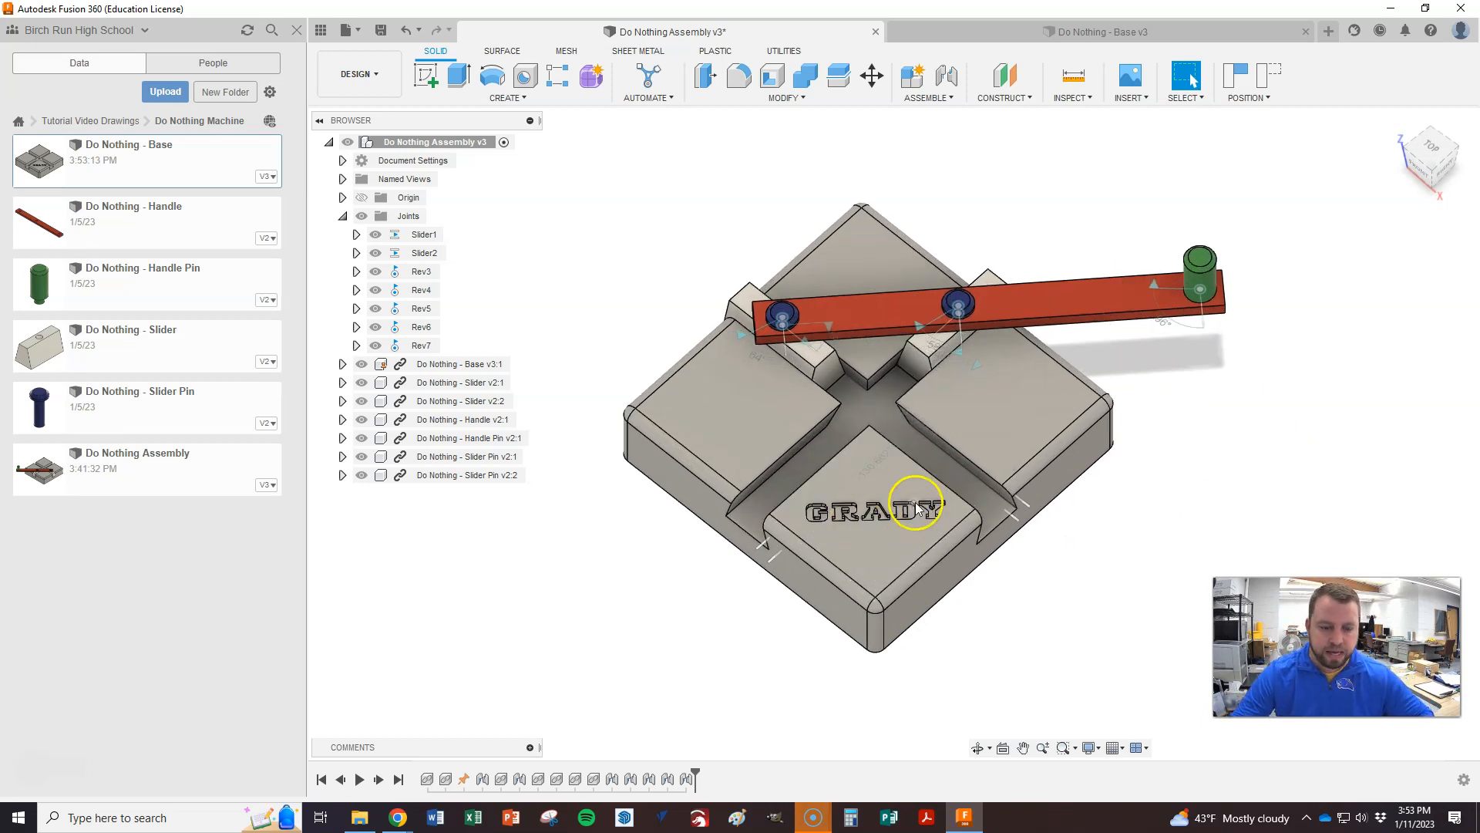
{"action": "mouse_move", "coordinate": [904, 515]}
{"action": "middle_mouse_down", "text": "shift"}
{"action": "mouse_move", "coordinate": [903, 501]}
{"action": "mouse_move", "coordinate": [899, 522]}
{"action": "middle_mouse_up", "text": "shift"}
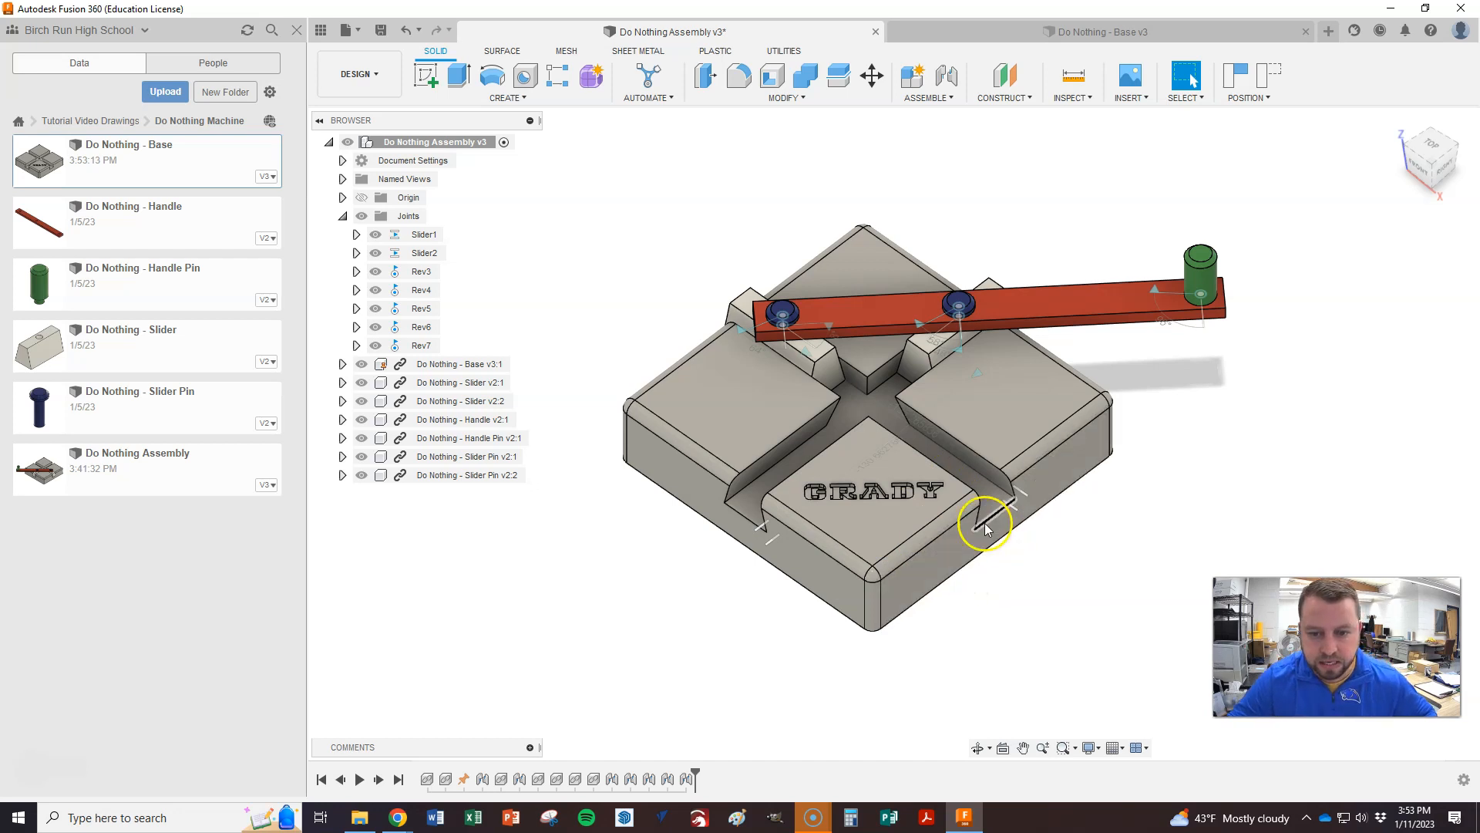
{"action": "middle_click_drag", "start_coordinate": [929, 614], "coordinate": [929, 605], "text": "shift"}
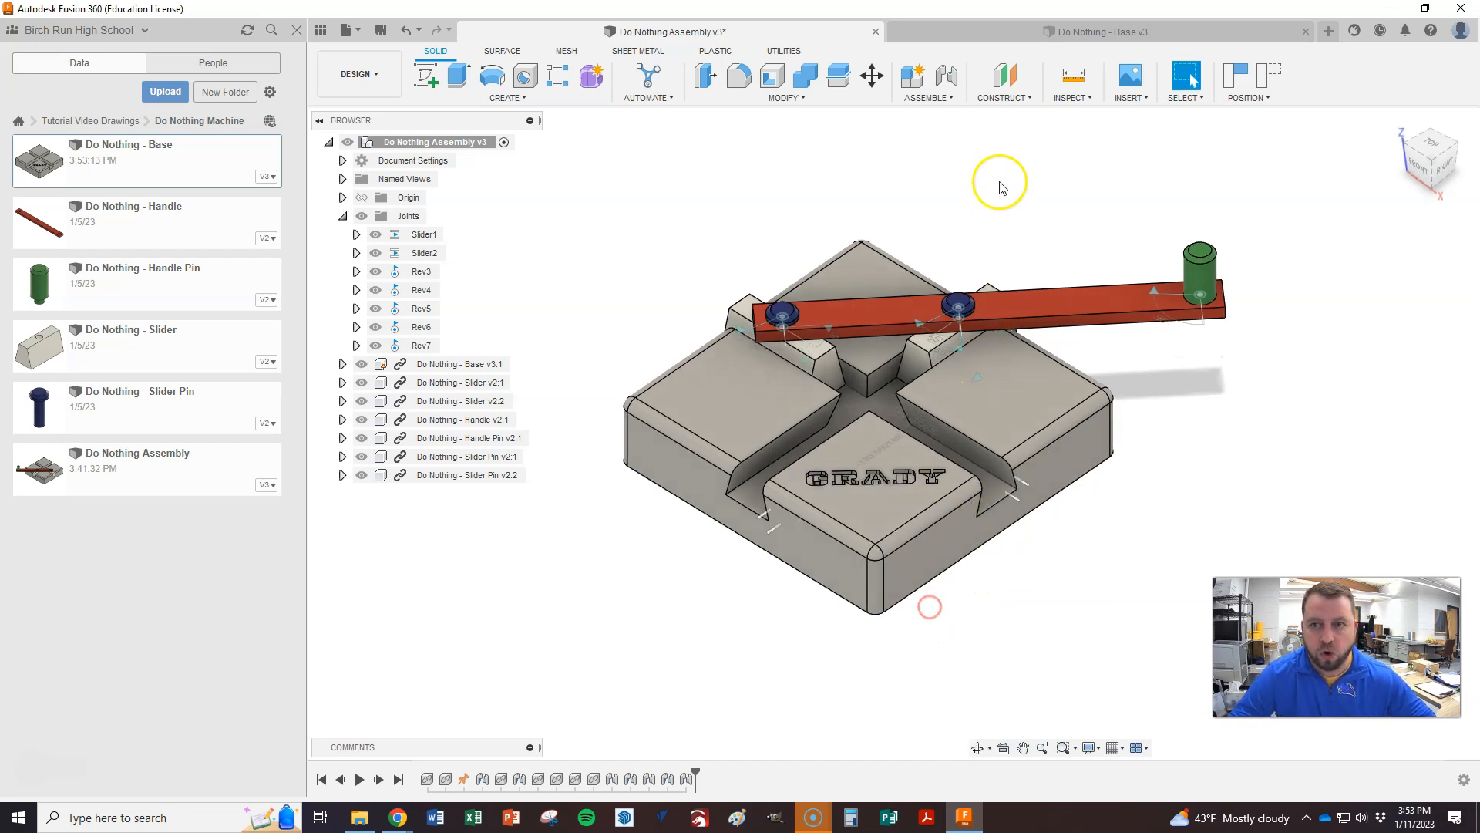
- Apply the Paint - Enamel Glossy (Yellow) appearance to the body of the Do Nothing base part
{"action": "left_click", "coordinate": [1070, 32]}
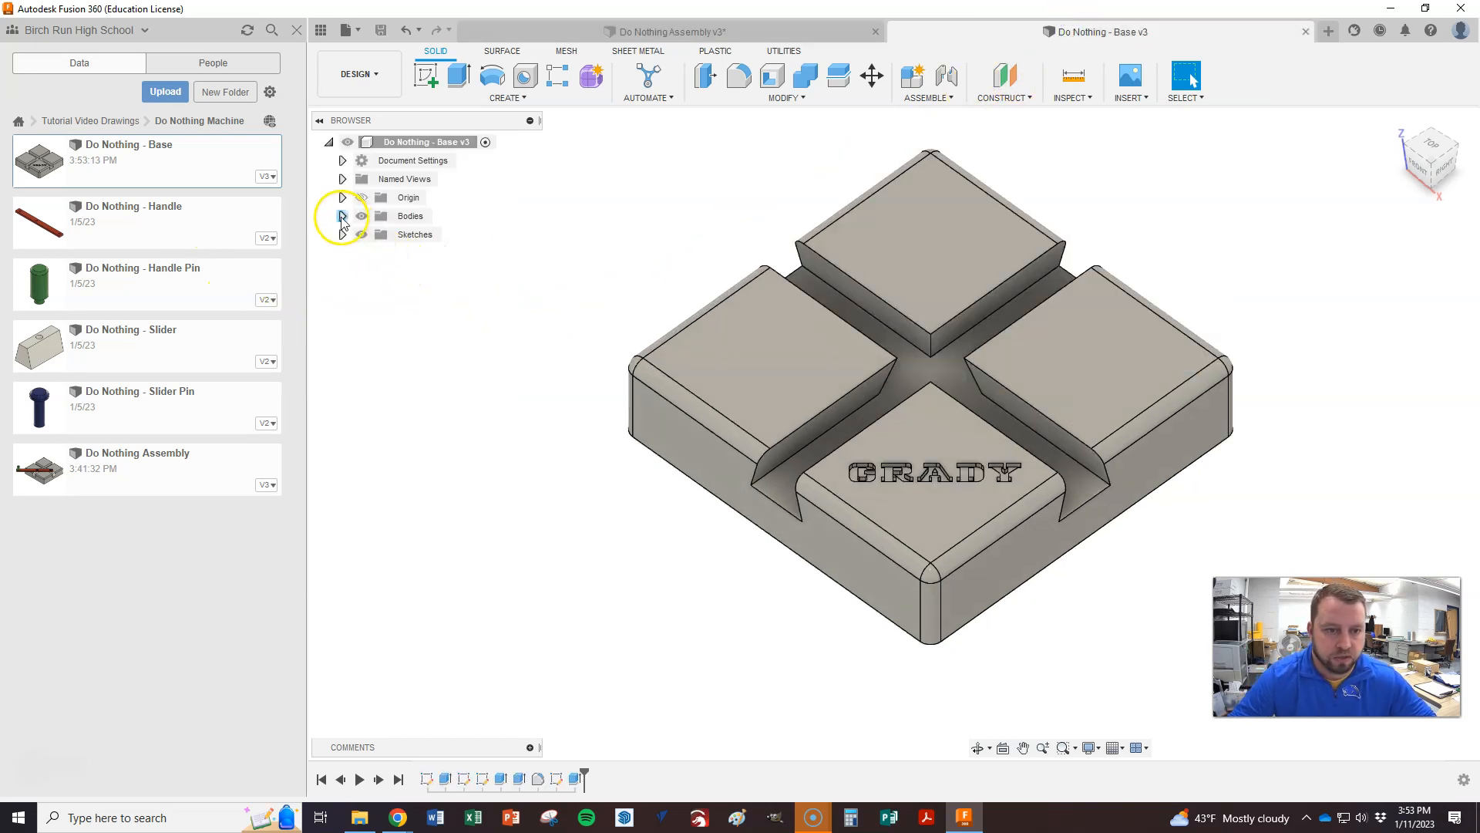
{"action": "left_click", "coordinate": [343, 217]}
{"action": "right_click", "coordinate": [412, 236]}
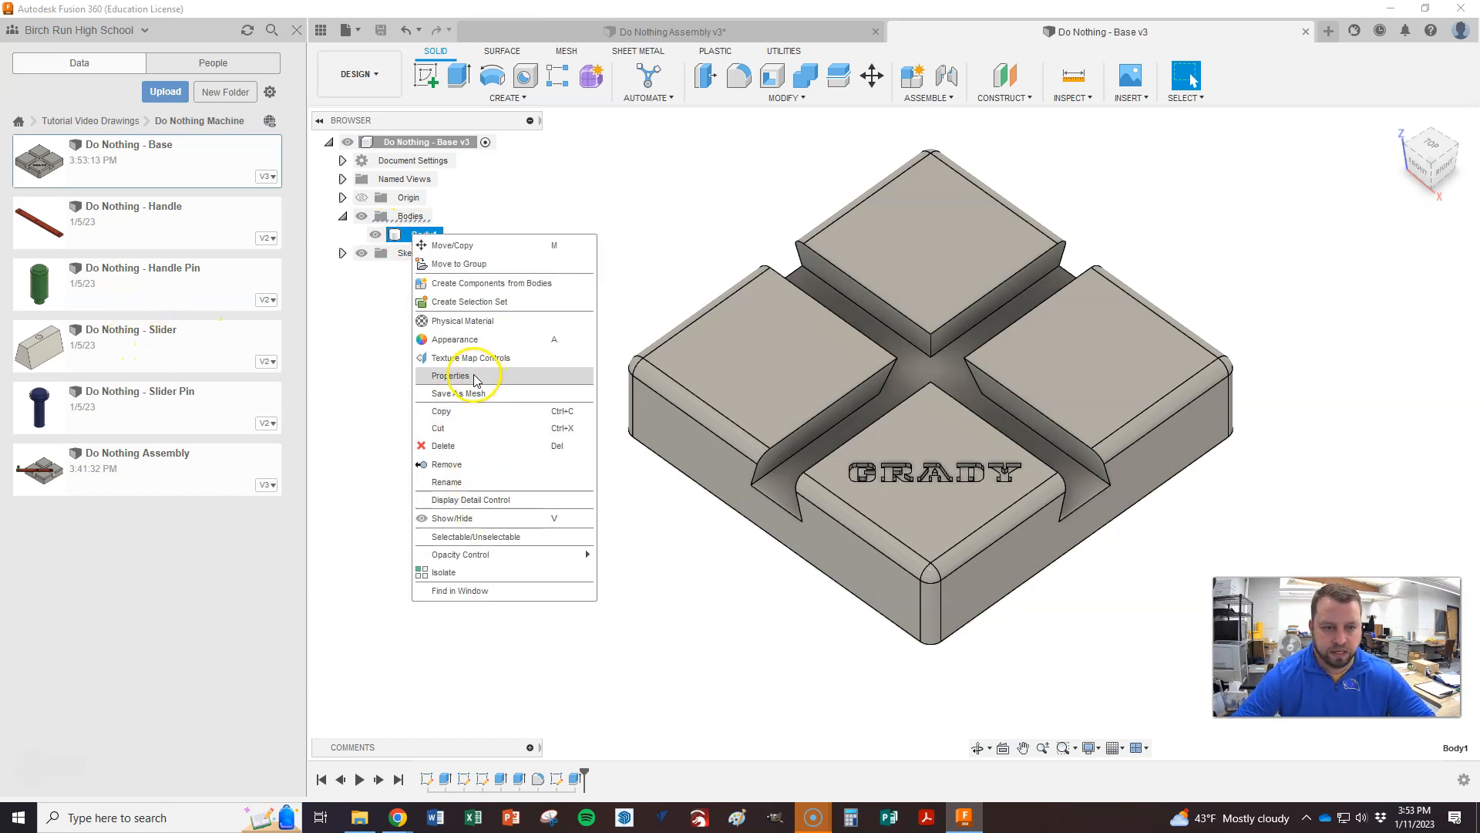
{"action": "left_click", "coordinate": [466, 341]}
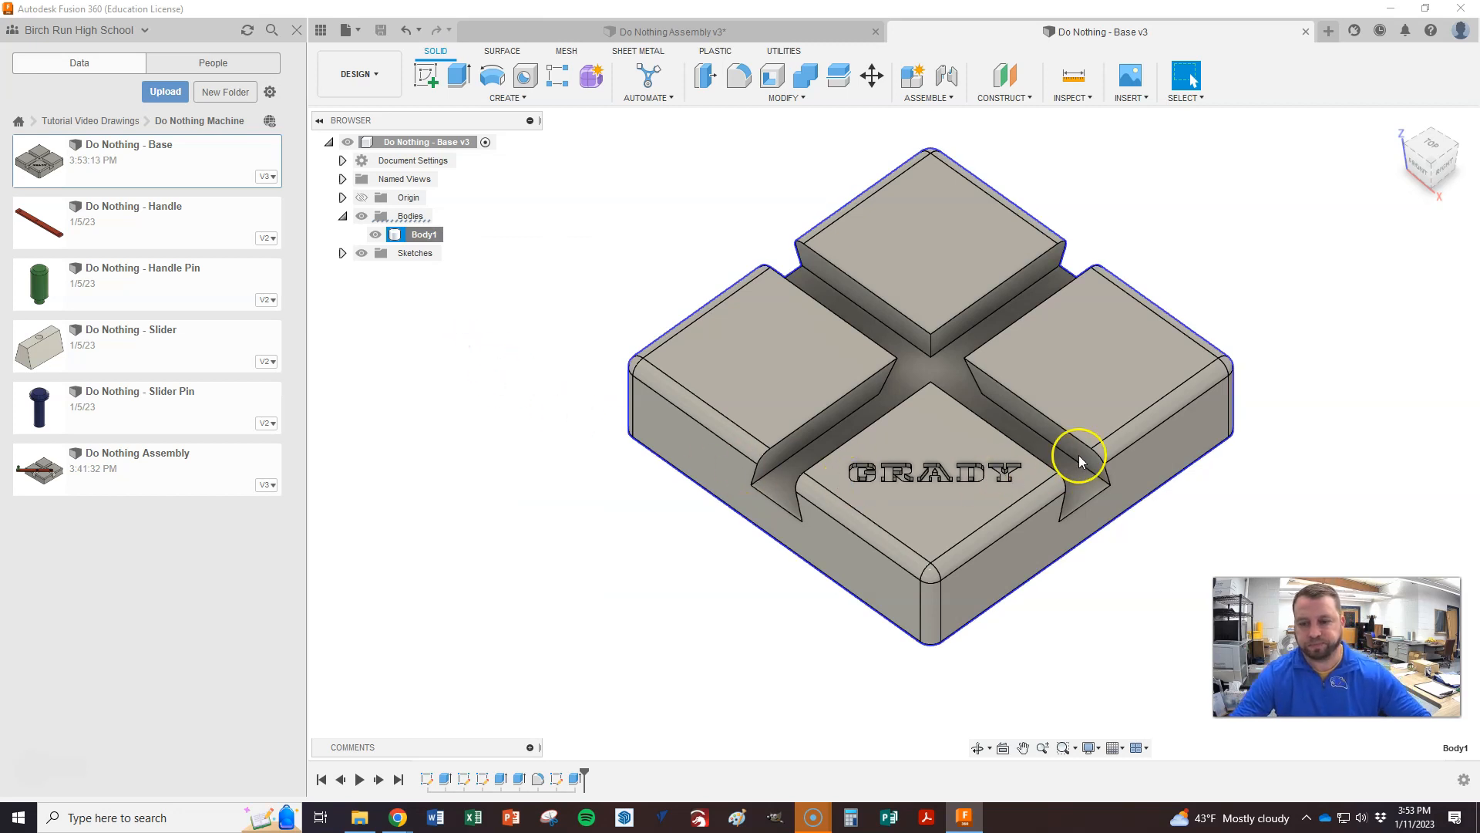
{"action": "scroll", "coordinate": [1292, 506], "scroll_direction": "down", "scroll_amount": 2}
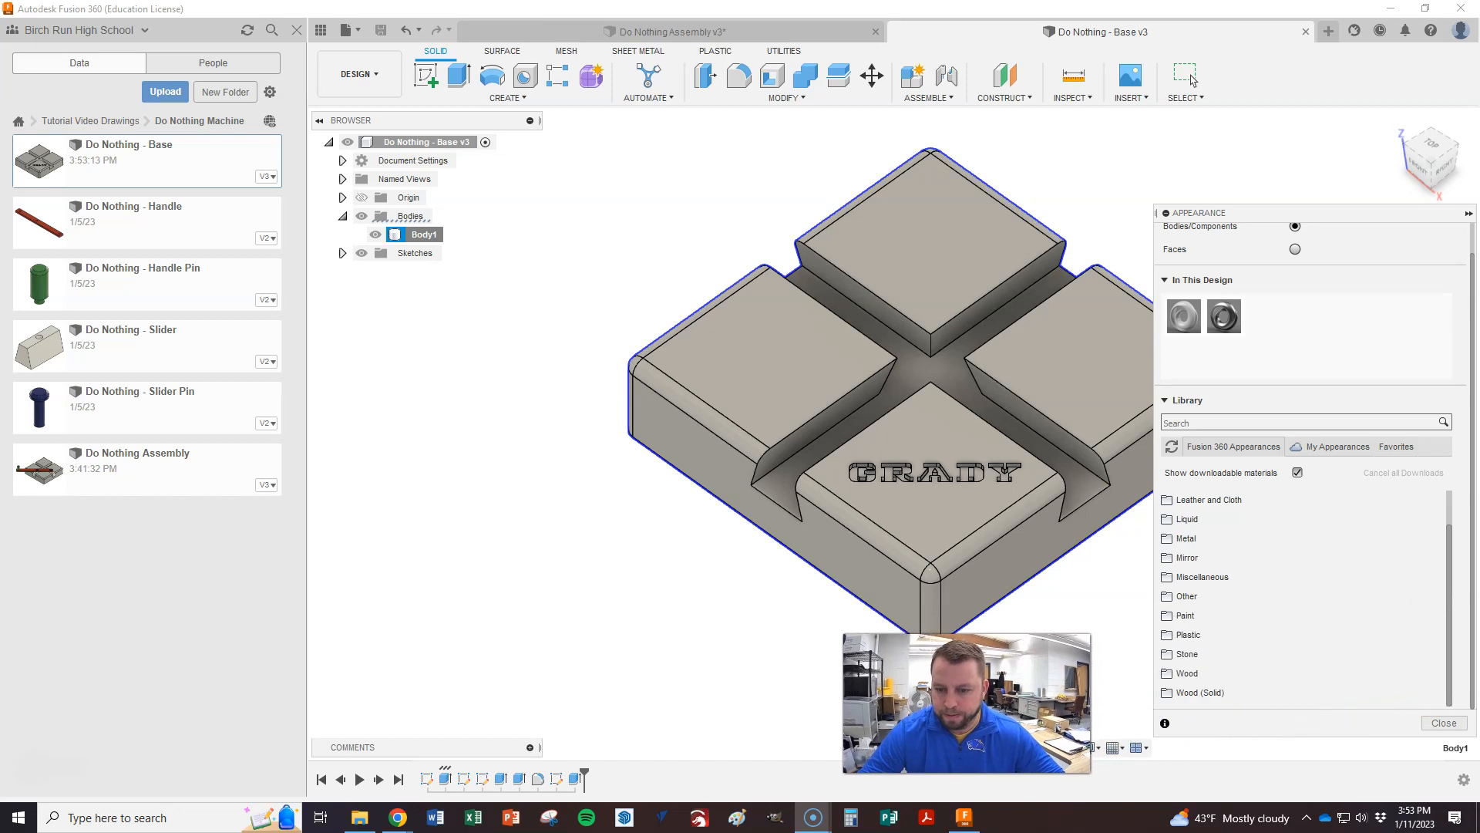
{"action": "left_click", "coordinate": [1195, 615]}
{"action": "scroll", "coordinate": [1234, 570], "scroll_direction": "down", "scroll_amount": 3}
{"action": "scroll", "coordinate": [1239, 570], "scroll_direction": "down", "scroll_amount": 2}
{"action": "left_click", "coordinate": [1205, 559]}
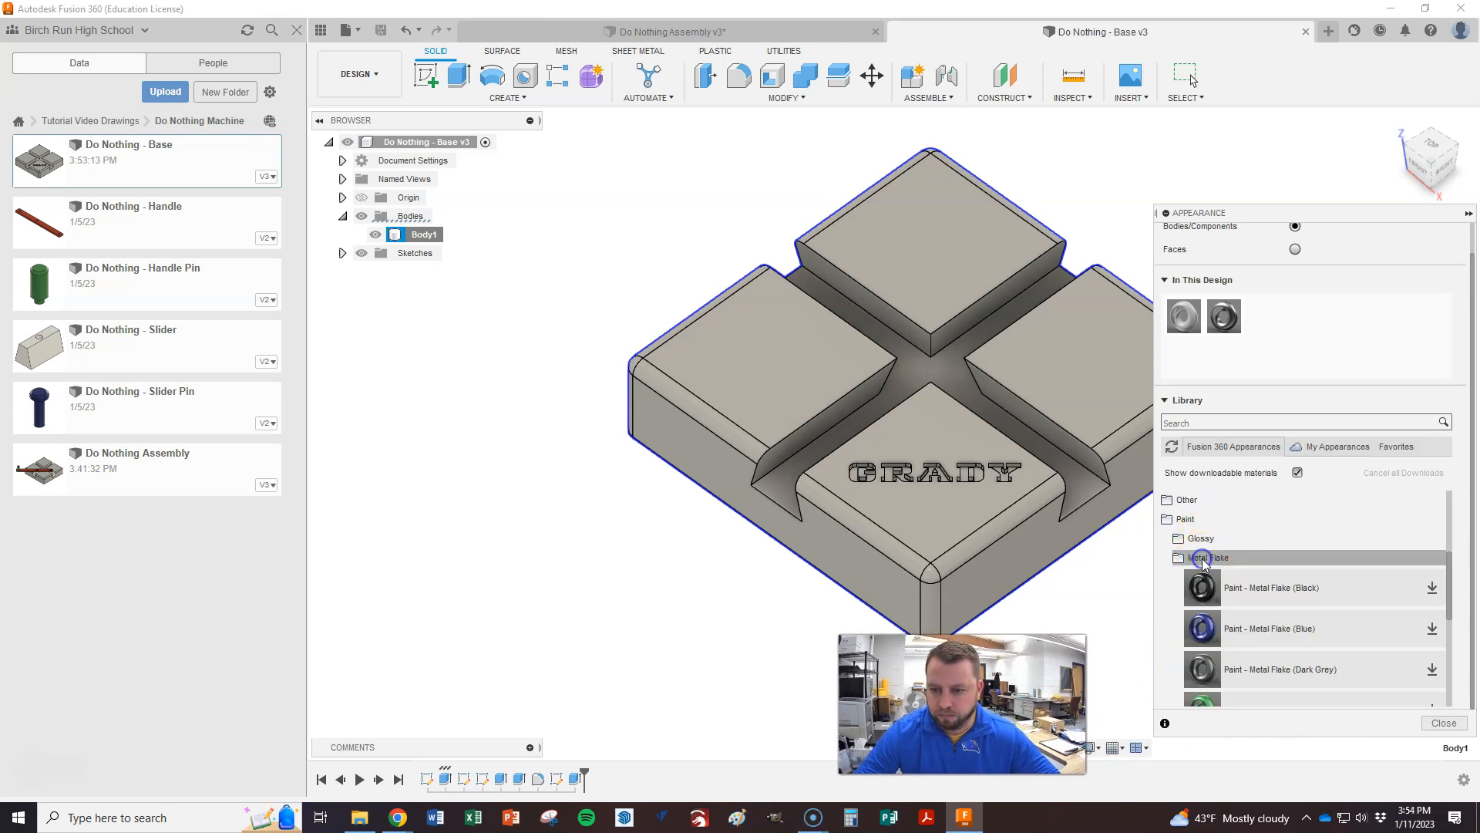
{"action": "scroll", "coordinate": [1272, 575], "scroll_direction": "down", "scroll_amount": 3}
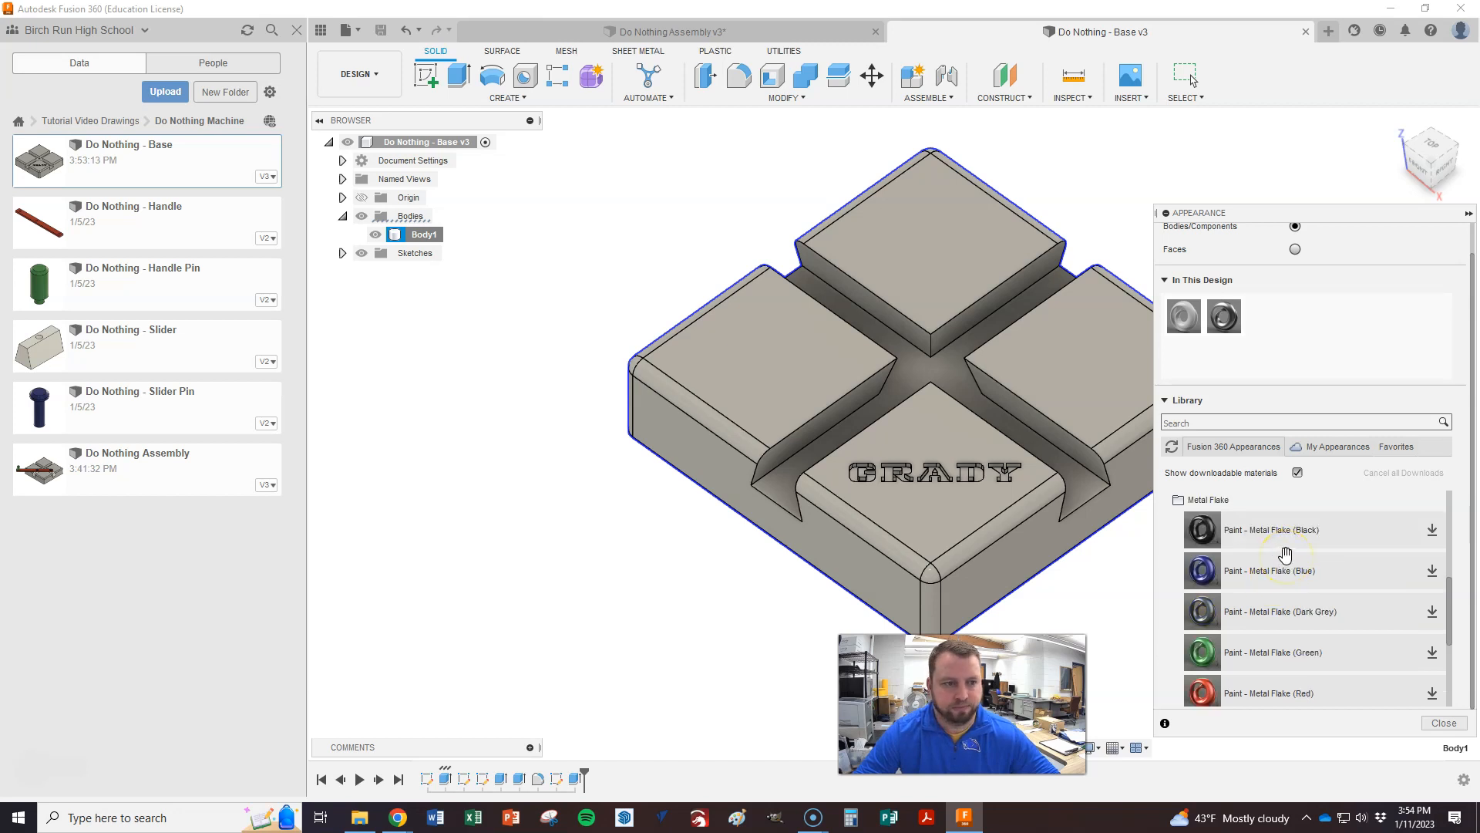
{"action": "scroll", "coordinate": [1285, 553], "scroll_direction": "down", "scroll_amount": 2}
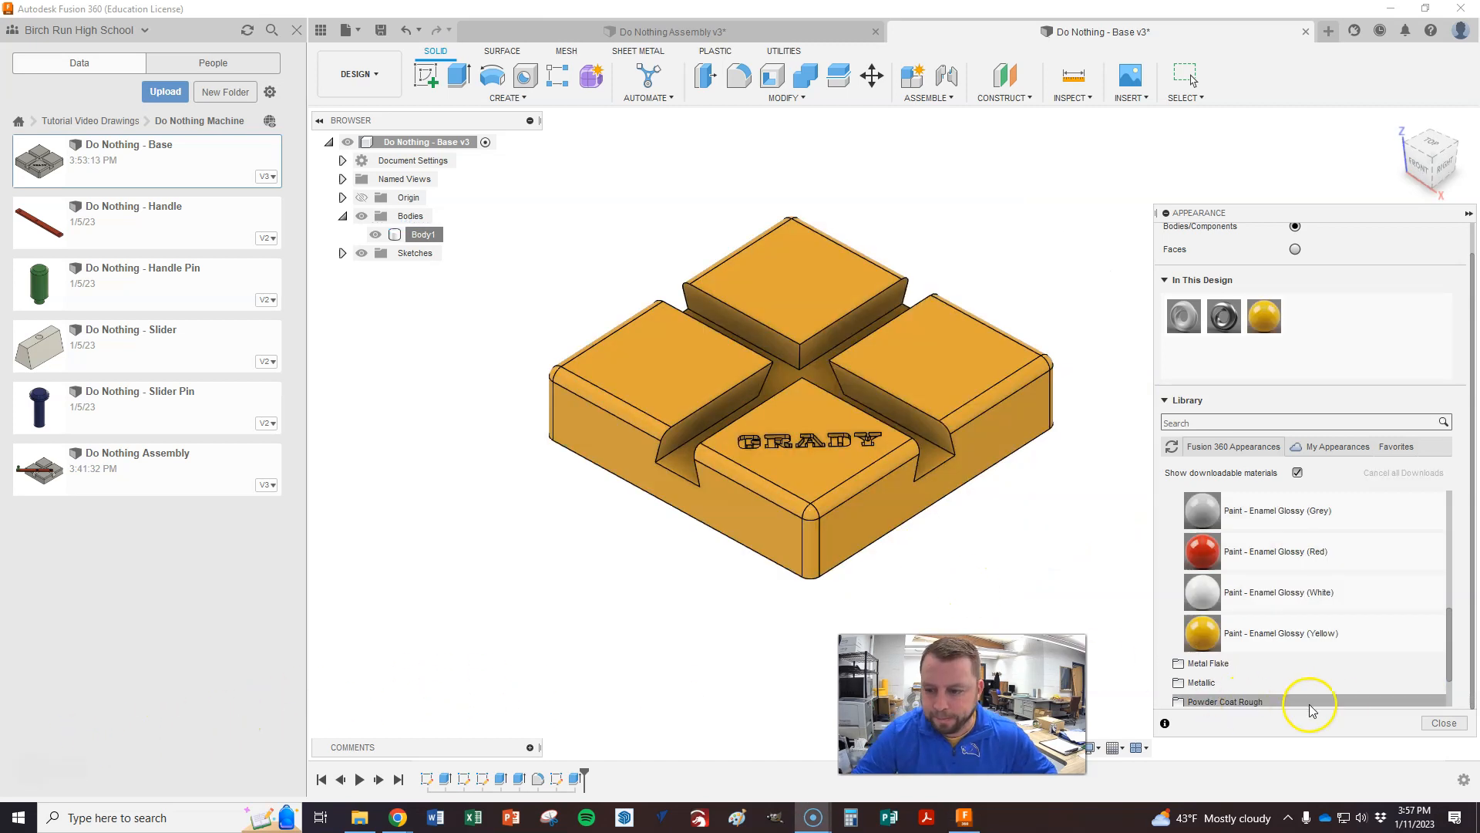
{"action": "left_click", "coordinate": [1443, 722]}
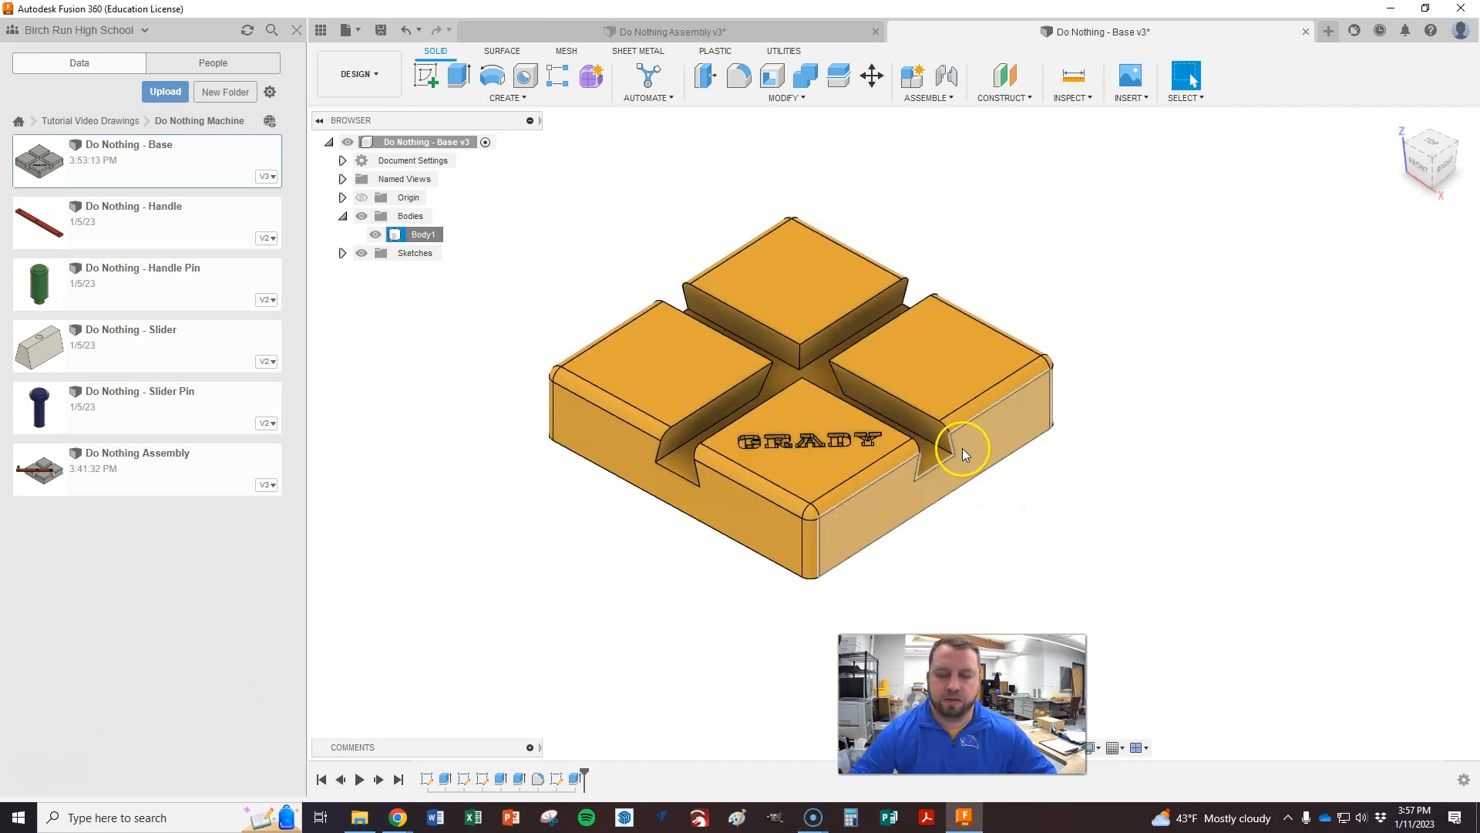
- Save and close the base part with a version description noting the added color, and update the base component in Do Nothing Assembly
{"action": "mouse_move", "coordinate": [1010, 505]}
{"action": "middle_mouse_down", "text": "shift"}
{"action": "mouse_move", "coordinate": [1027, 488]}
{"action": "mouse_move", "coordinate": [1025, 519]}
{"action": "mouse_move", "coordinate": [971, 516]}
{"action": "mouse_move", "coordinate": [984, 506]}
{"action": "middle_mouse_up", "text": "shift"}
{"action": "scroll", "coordinate": [1074, 395], "scroll_direction": "down", "scroll_amount": 1}
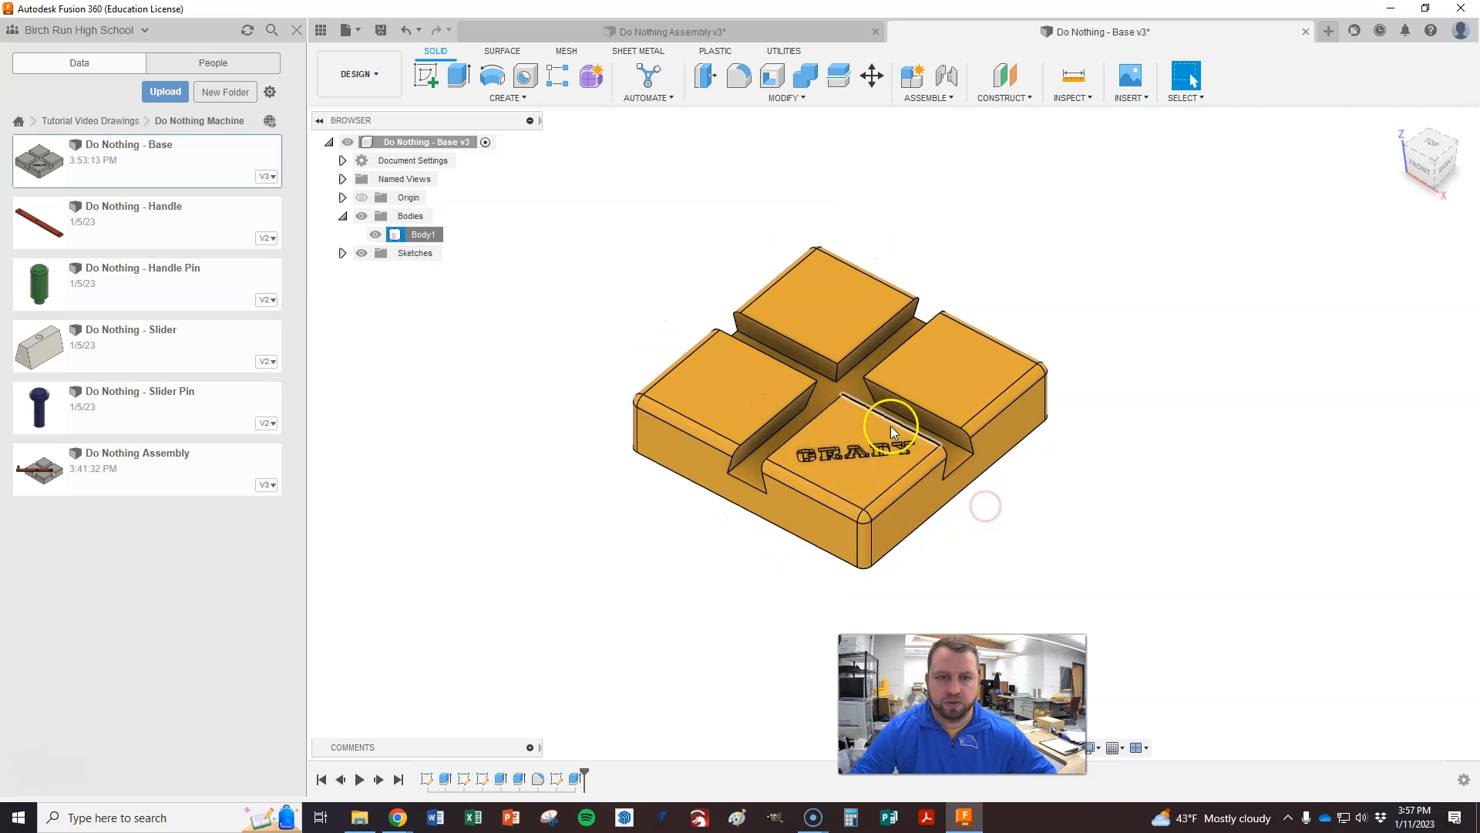
{"action": "left_click", "coordinate": [379, 31]}
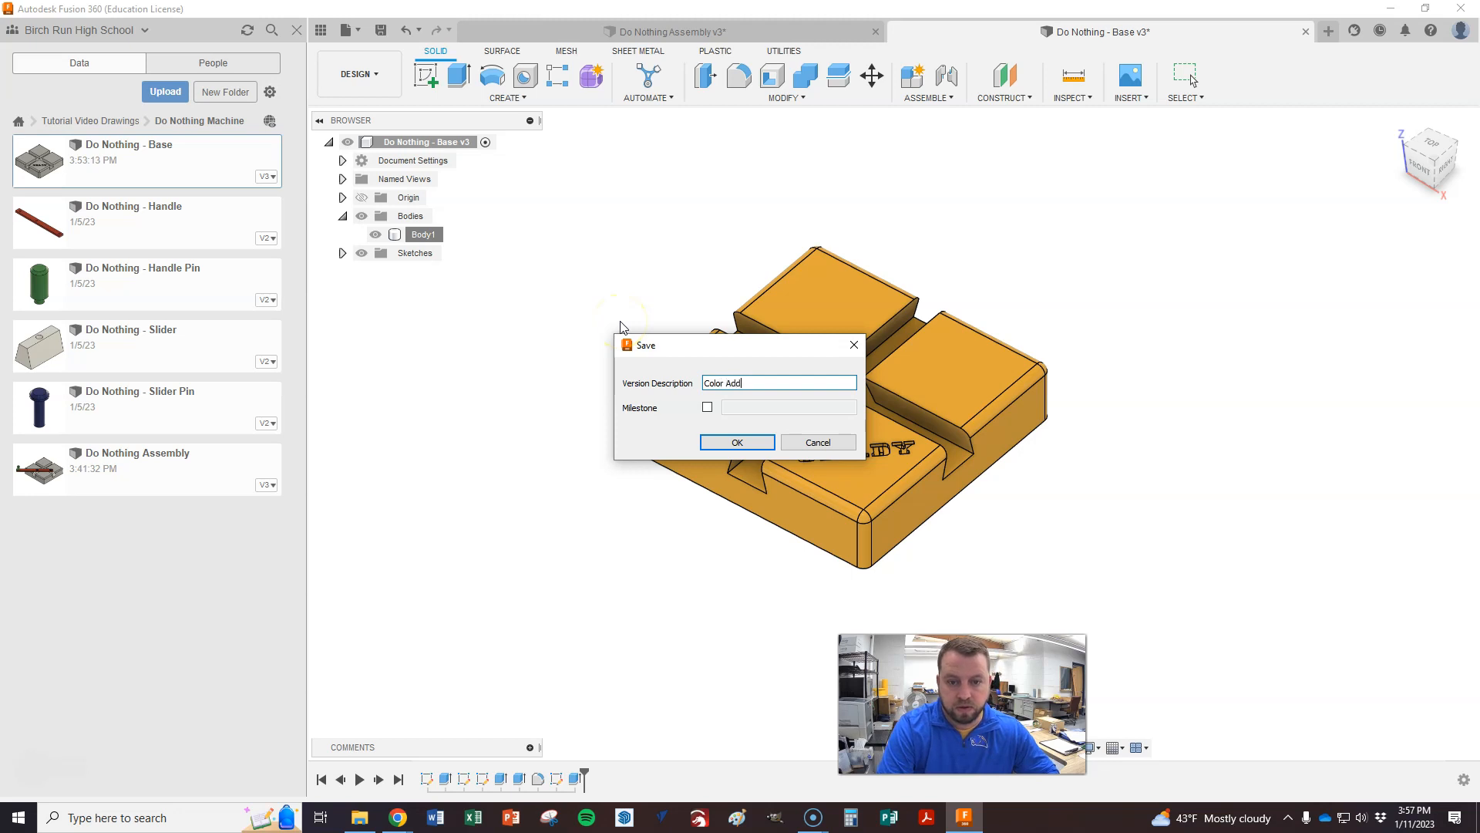
{"action": "key", "text": "Return"}
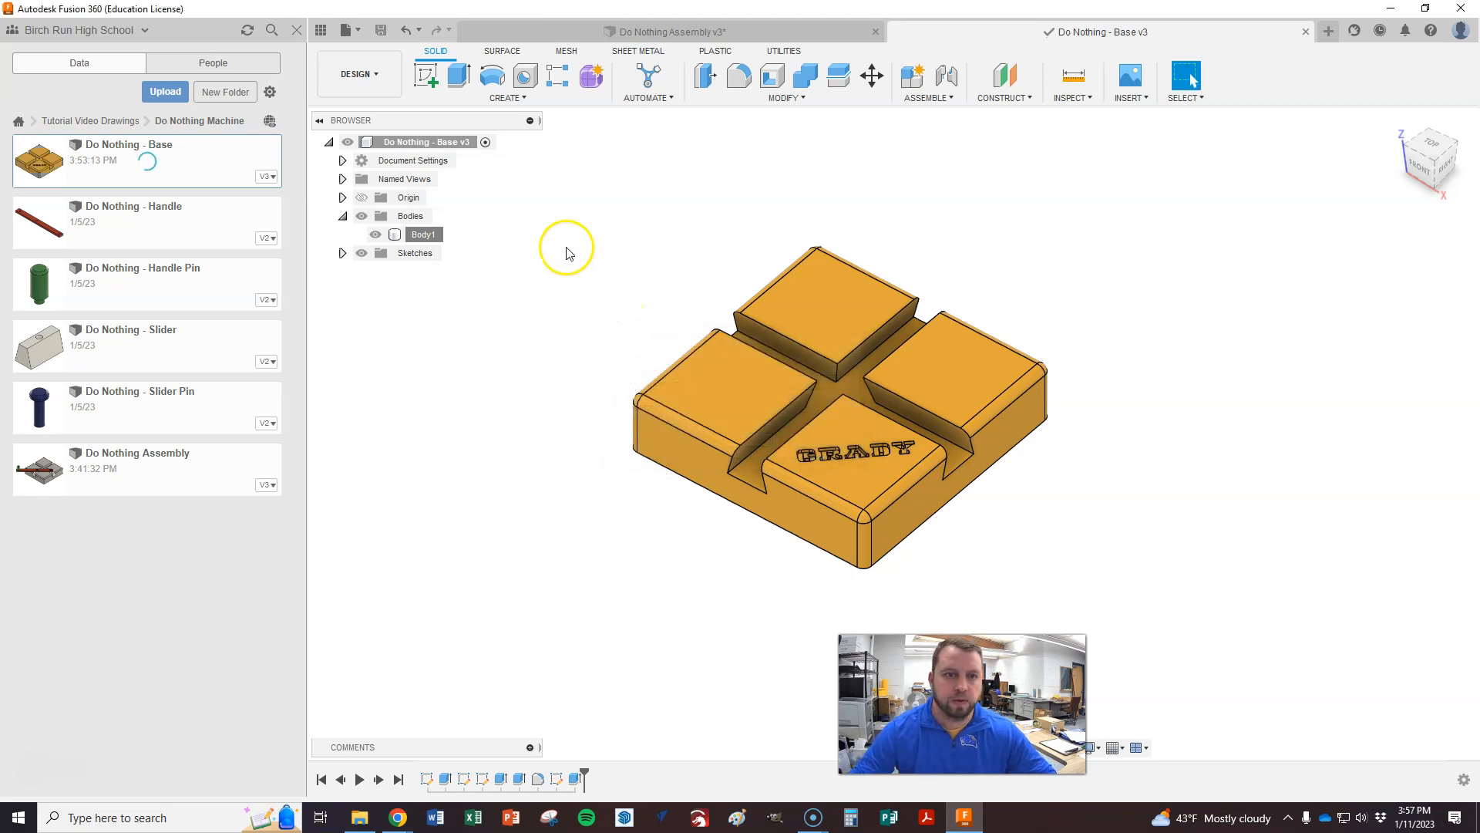
{"action": "left_click", "coordinate": [1306, 32]}
{"action": "left_click", "coordinate": [466, 30]}
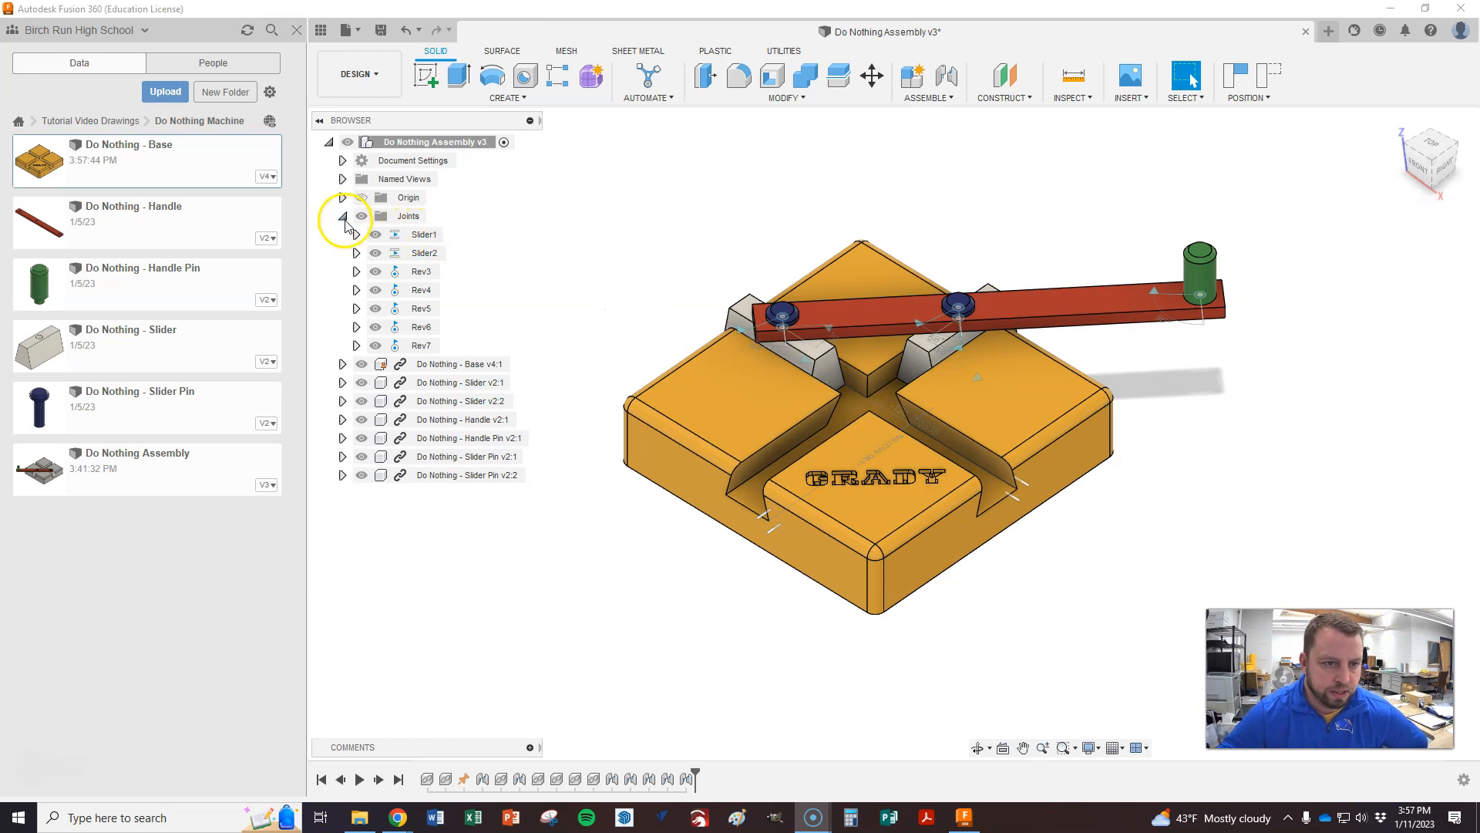
- Animate the Slider1 joint, first on its own and then with its joint relationships
{"action": "right_click", "coordinate": [417, 241]}
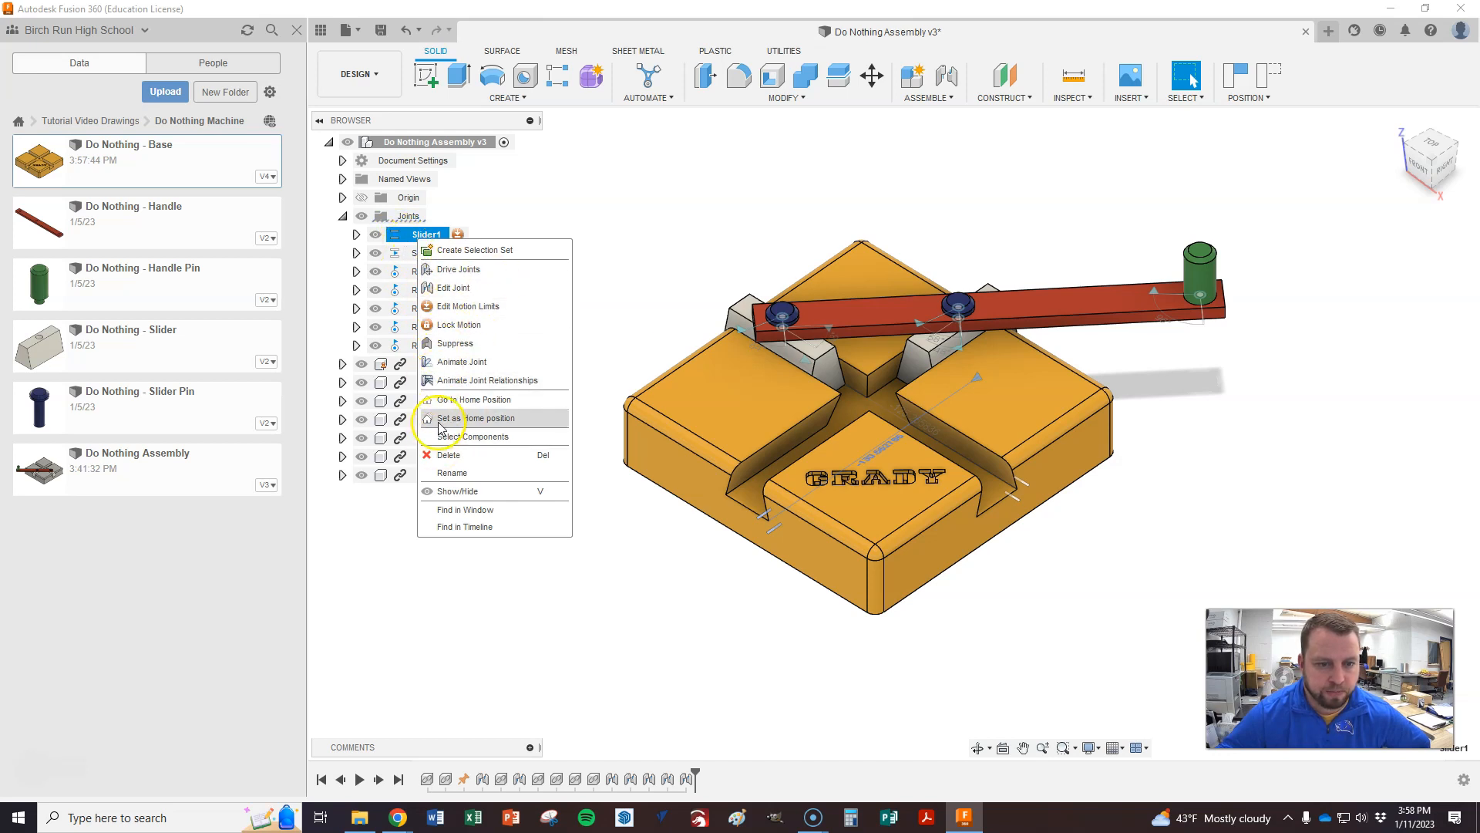
{"action": "left_click", "coordinate": [462, 362]}
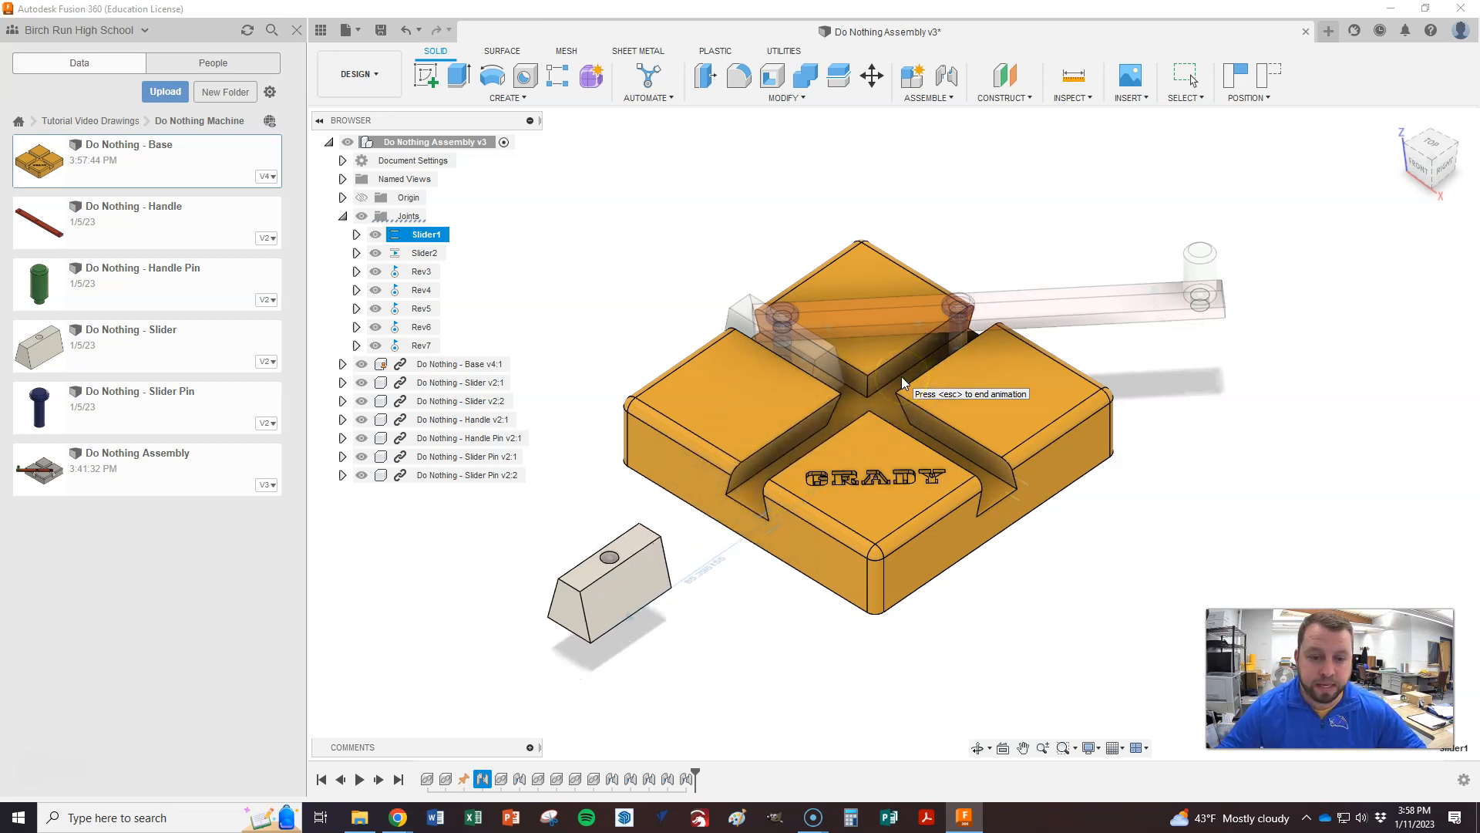
{"action": "key", "text": "Escape"}
{"action": "left_click", "coordinate": [611, 324]}
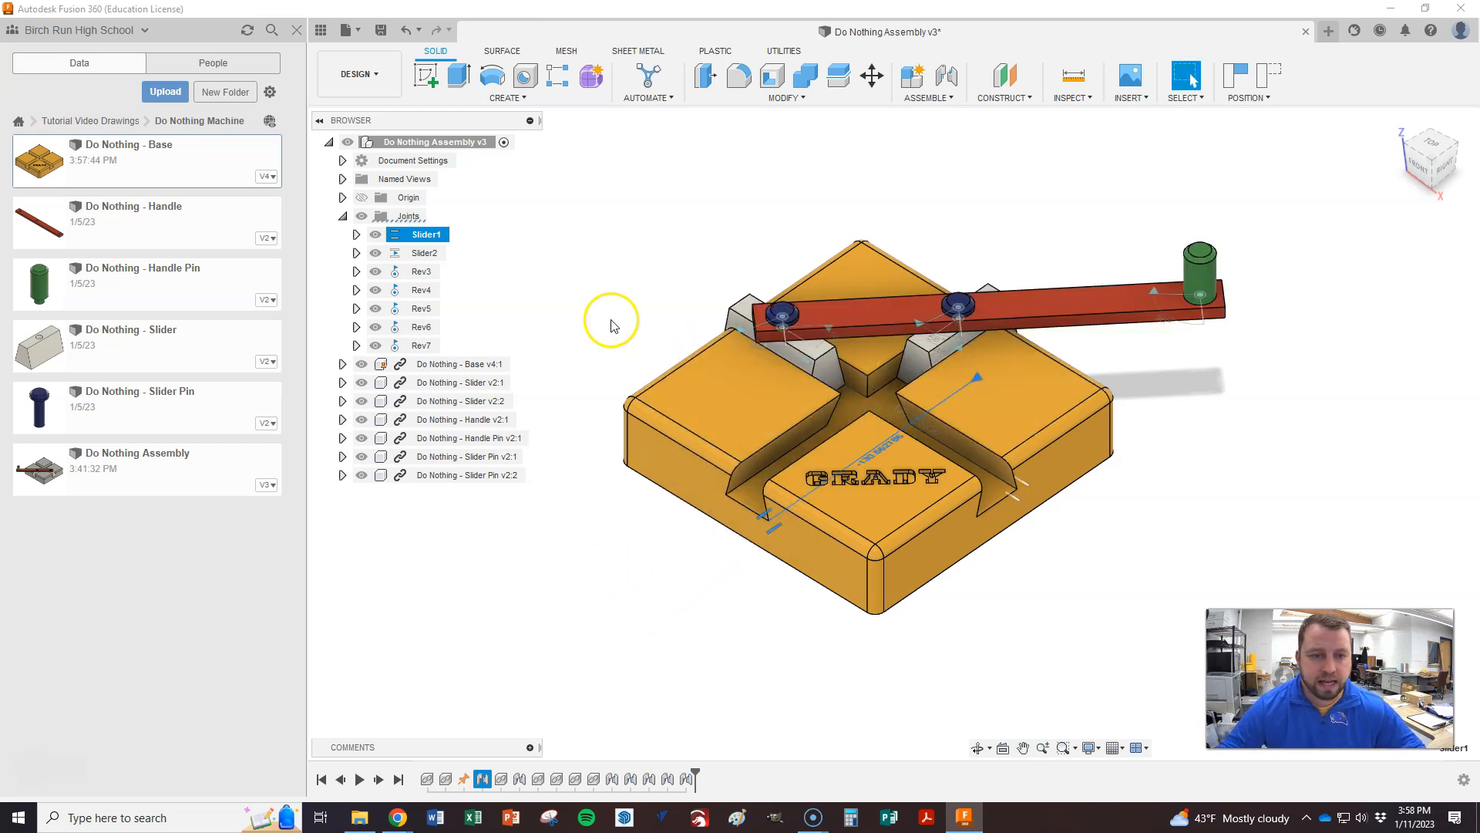
{"action": "right_click", "coordinate": [417, 236]}
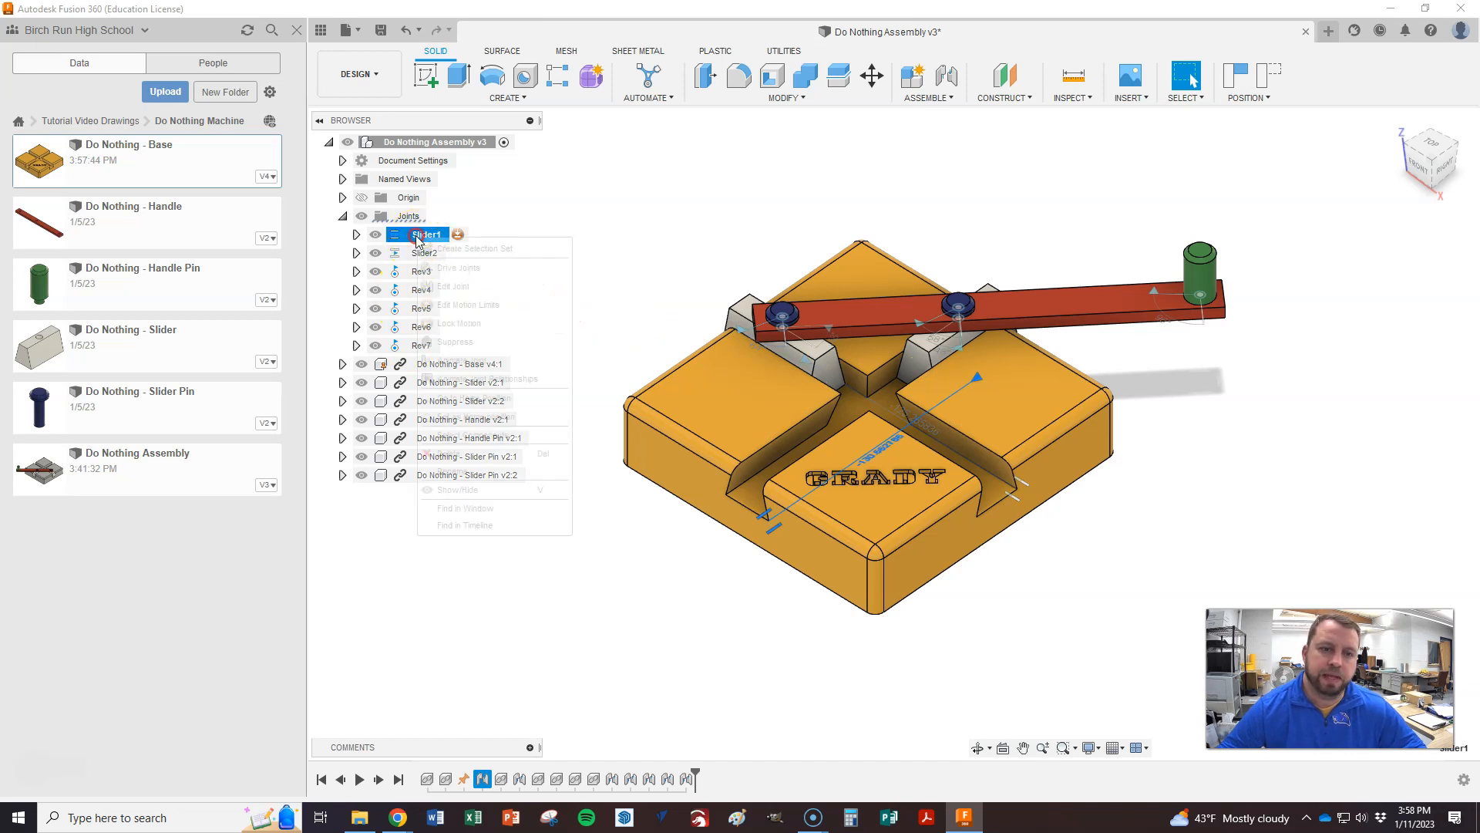
{"action": "left_click", "coordinate": [463, 379]}
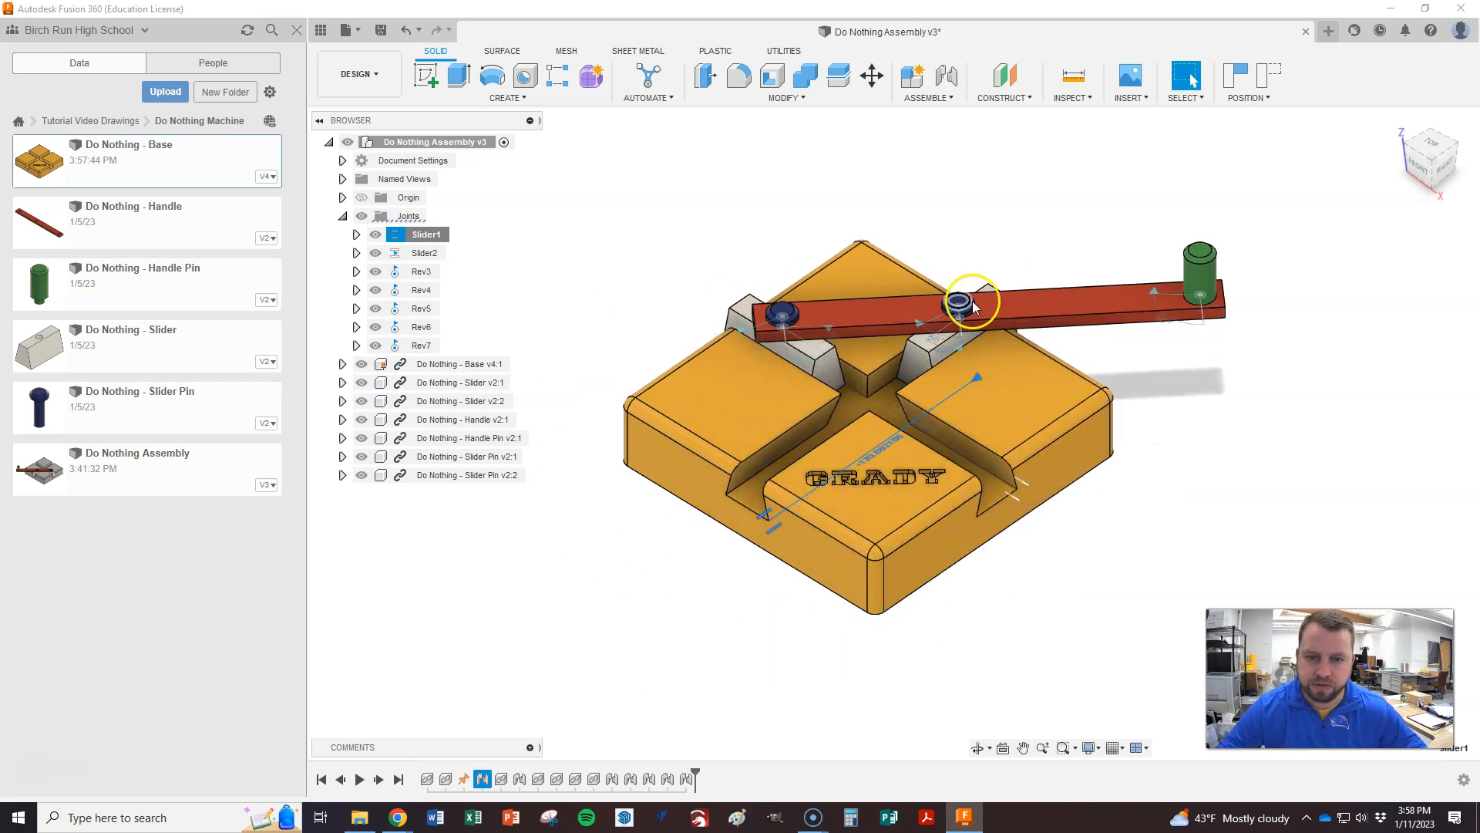
- Animate the Rev7 joint on its own and end the animation
{"action": "left_click", "coordinate": [414, 349]}
{"action": "right_click", "coordinate": [415, 345]}
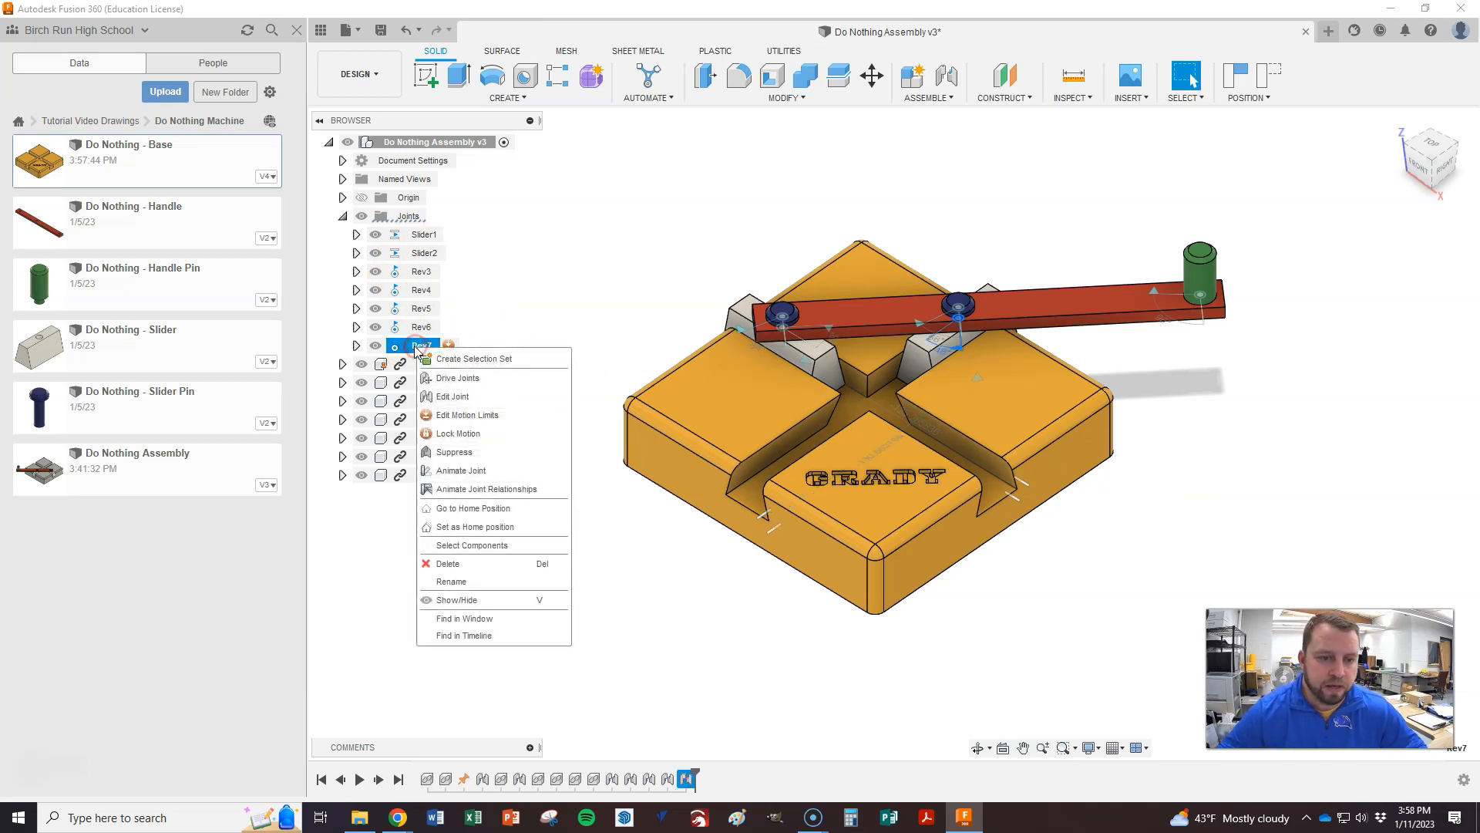
{"action": "left_click", "coordinate": [461, 471]}
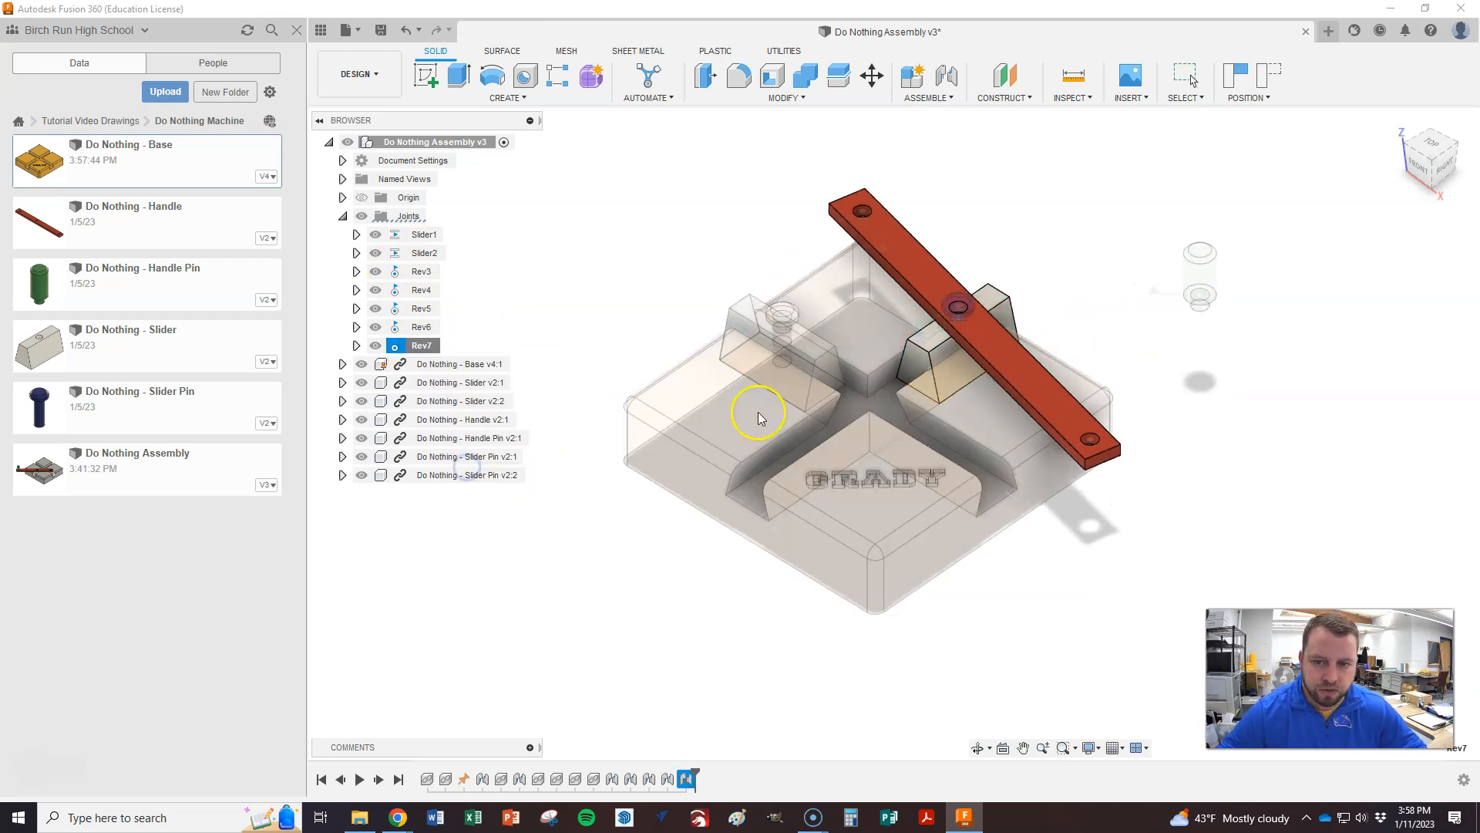
{"action": "left_click", "coordinate": [968, 326]}
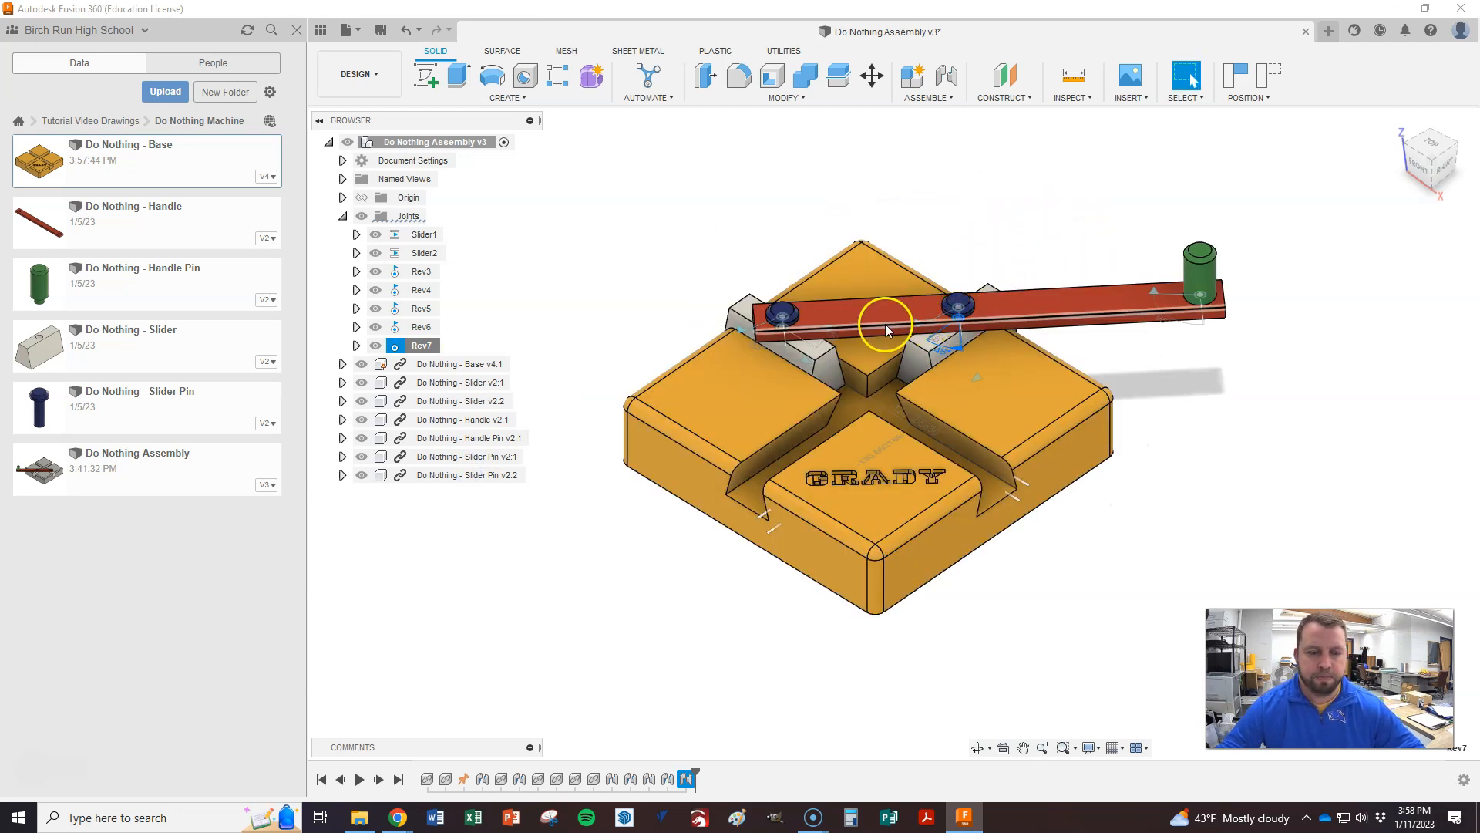
- Animate the joint relationships of Rev7 and frame the whole machine with the engraved name in view
{"action": "right_click", "coordinate": [415, 352]}
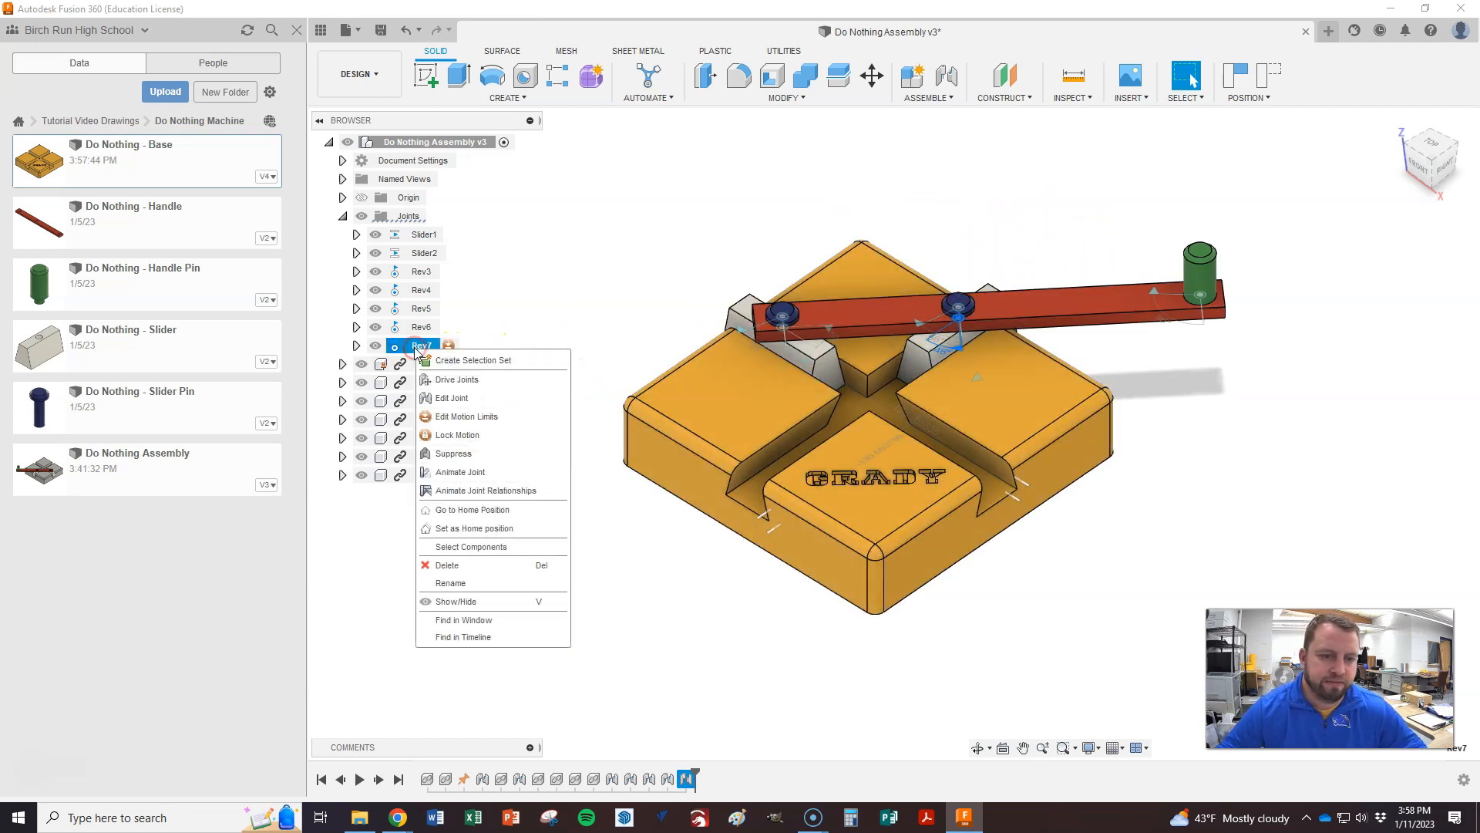
{"action": "left_click", "coordinate": [476, 494]}
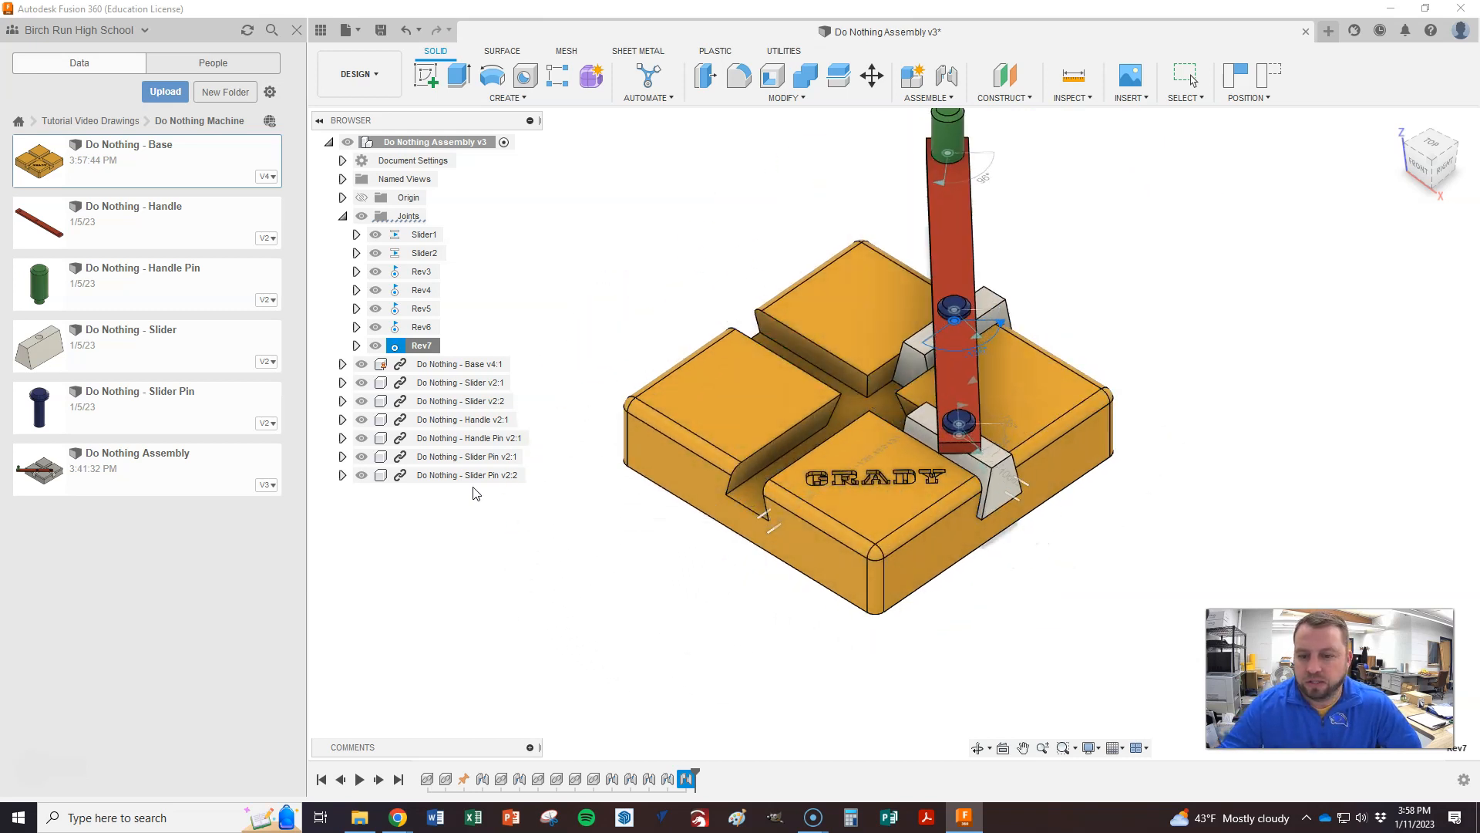
{"action": "middle_click_drag", "start_coordinate": [1249, 383], "coordinate": [1030, 523], "text": "shift"}
{"action": "scroll", "coordinate": [971, 569], "scroll_direction": "down", "scroll_amount": 1}
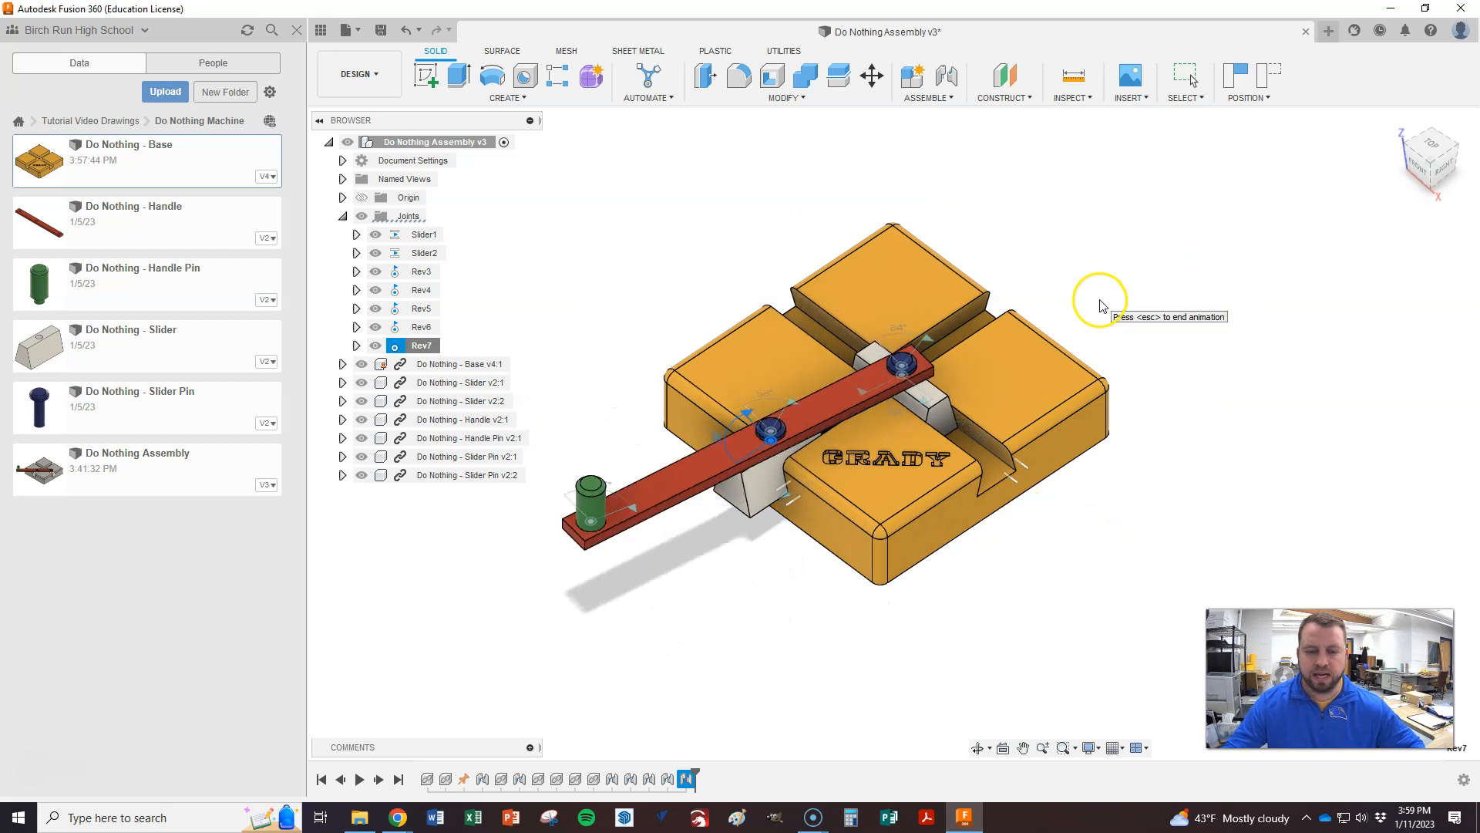
{"action": "scroll", "coordinate": [1161, 340], "scroll_direction": "down", "scroll_amount": 1}
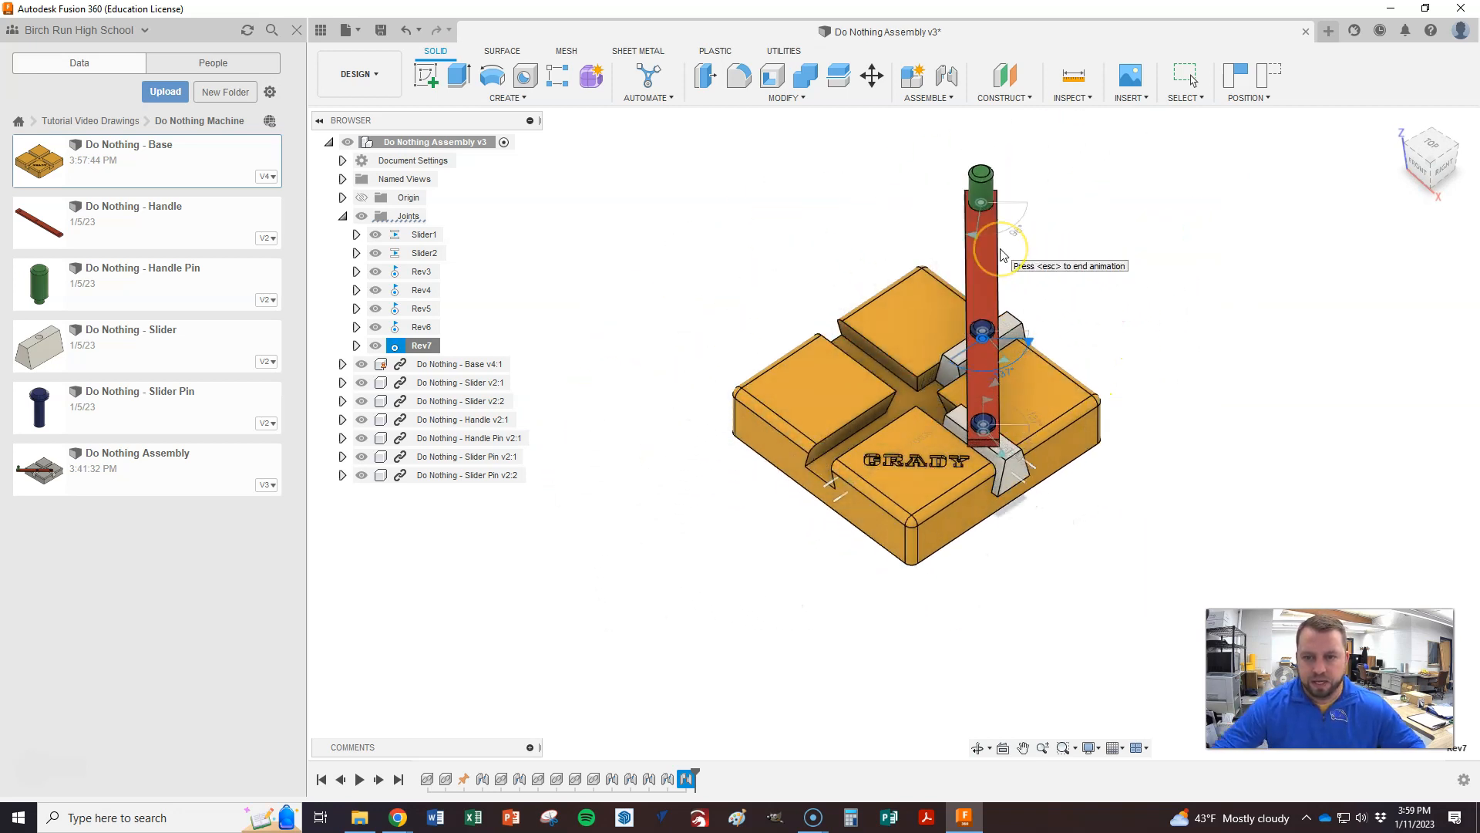
{"action": "left_click", "coordinate": [926, 465]}
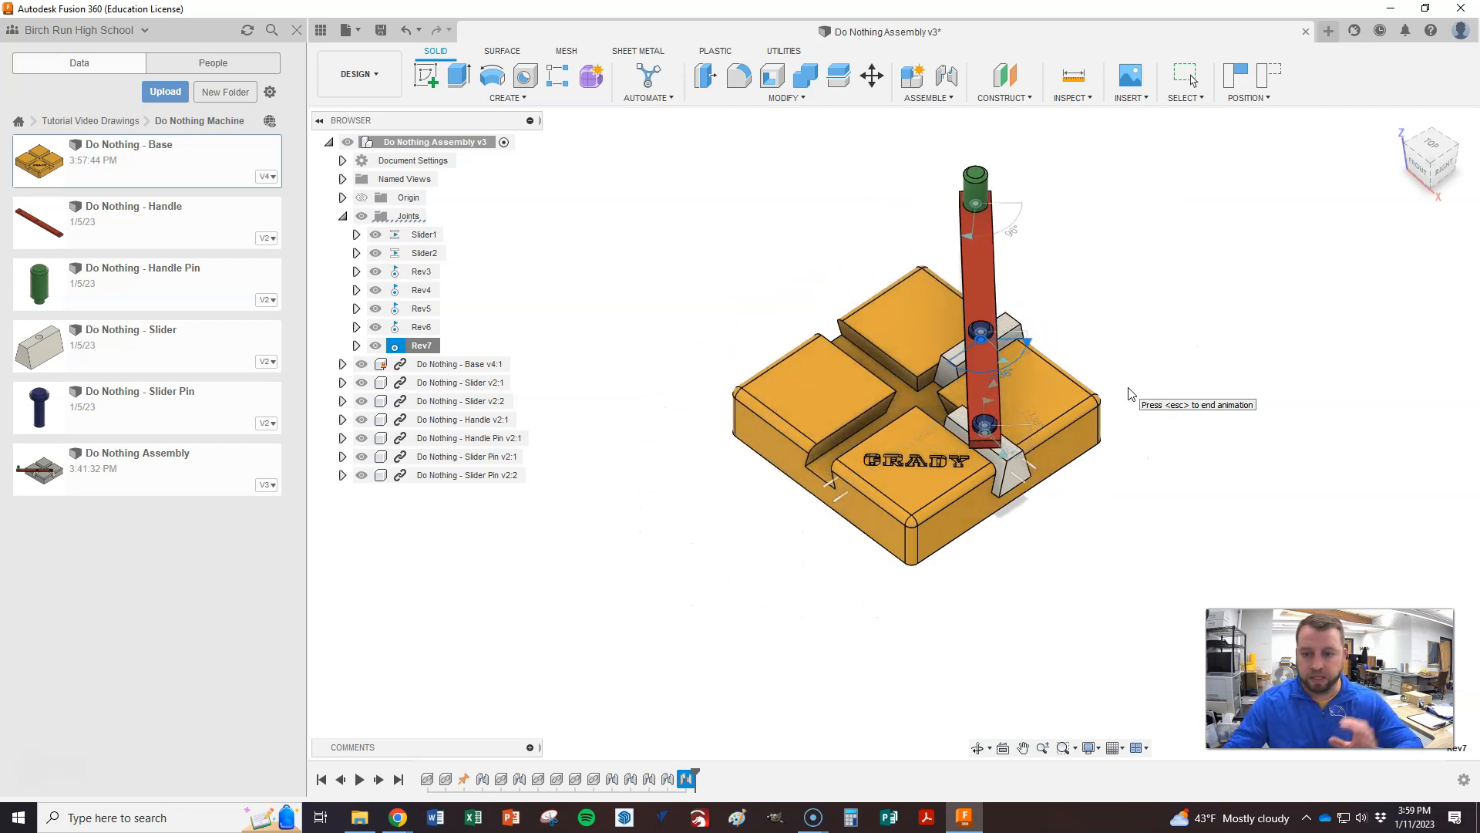
{"action": "left_click", "coordinate": [1023, 330]}
- Switch to the Chrome window with the classwork page and open gifcap.dev in a new tab
{"action": "mouse_move", "coordinate": [405, 826]}
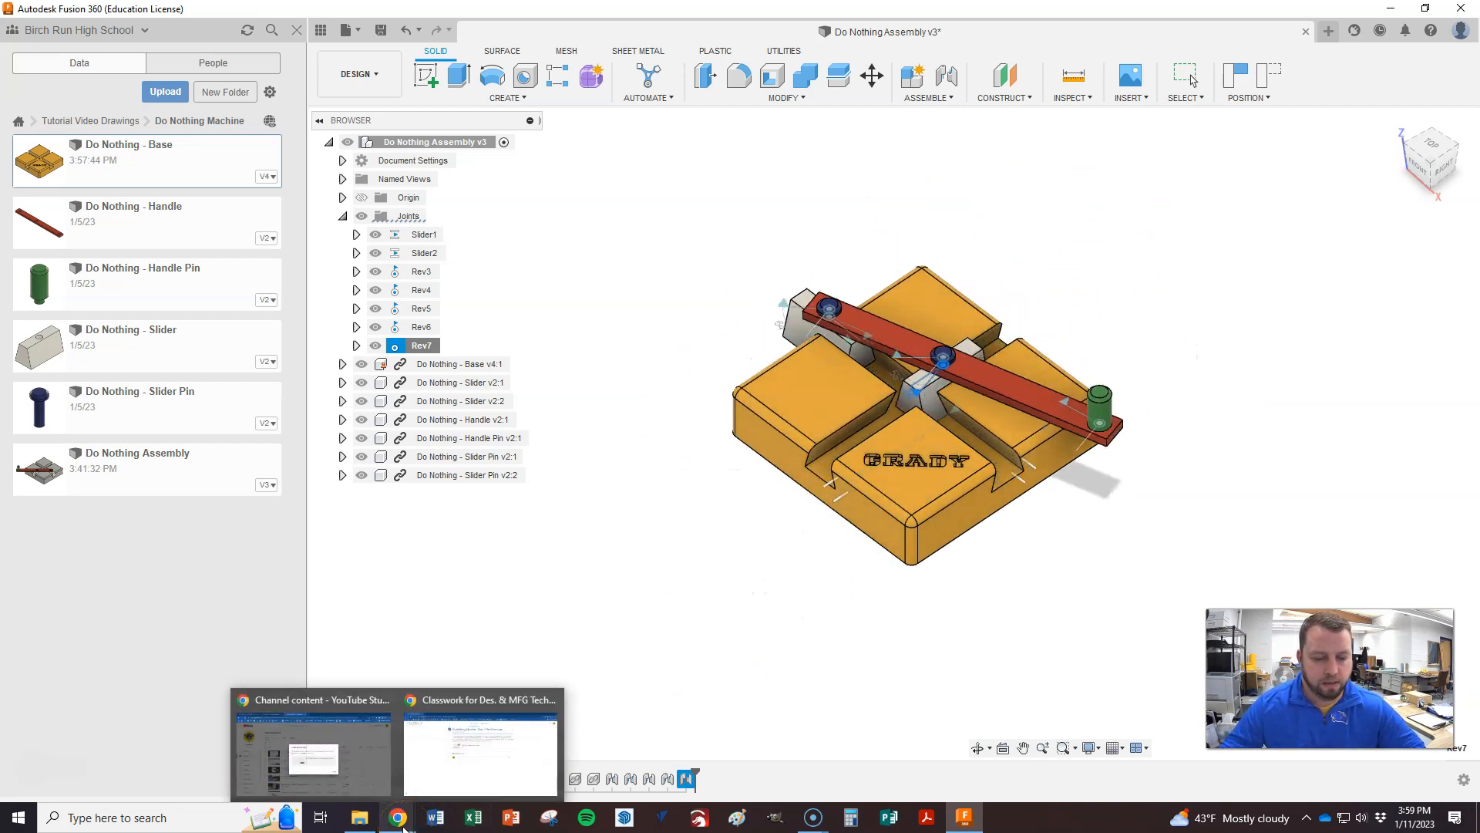
{"action": "left_click", "coordinate": [469, 766]}
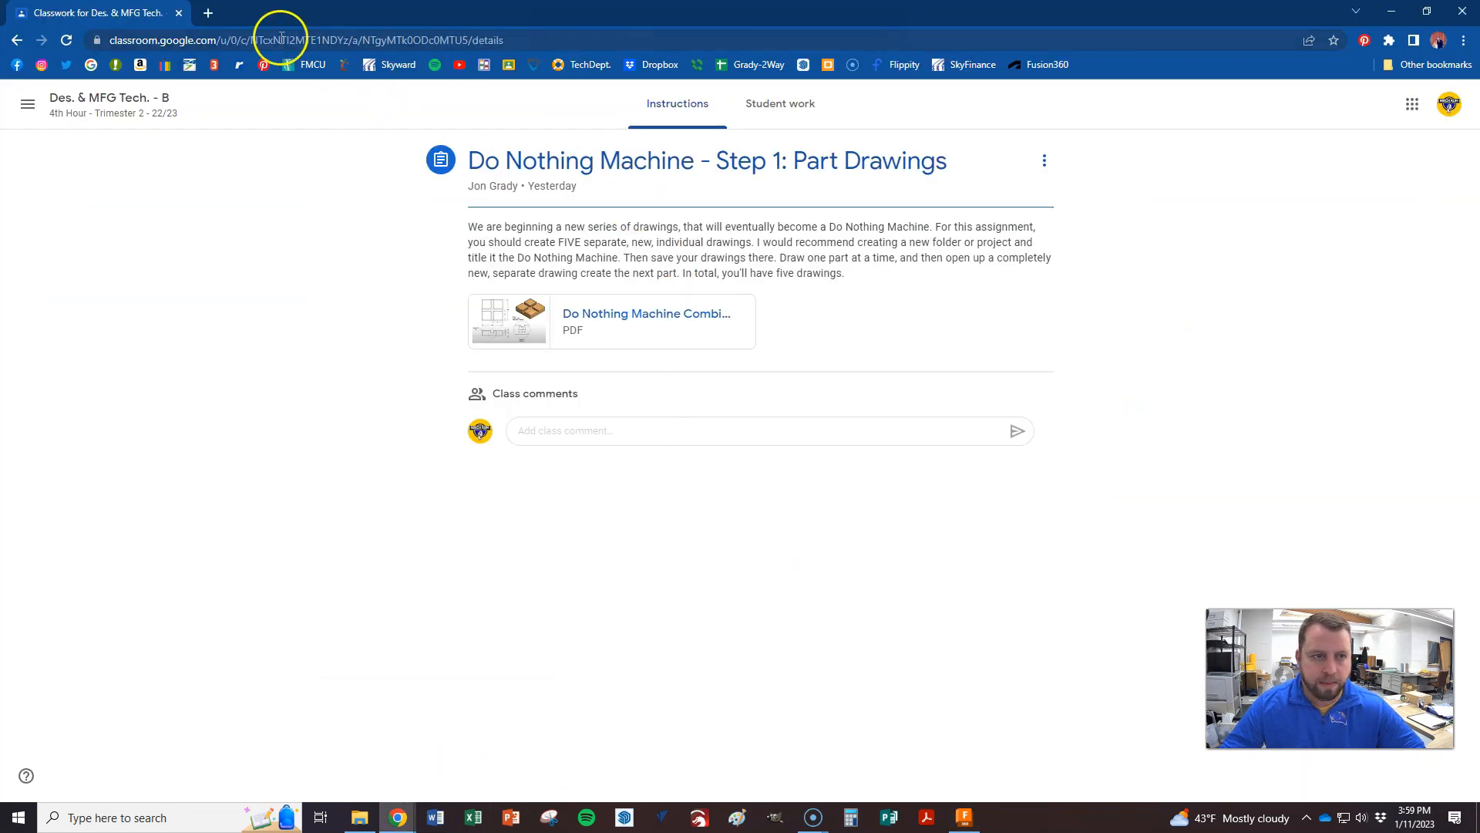
{"action": "left_click", "coordinate": [207, 13]}
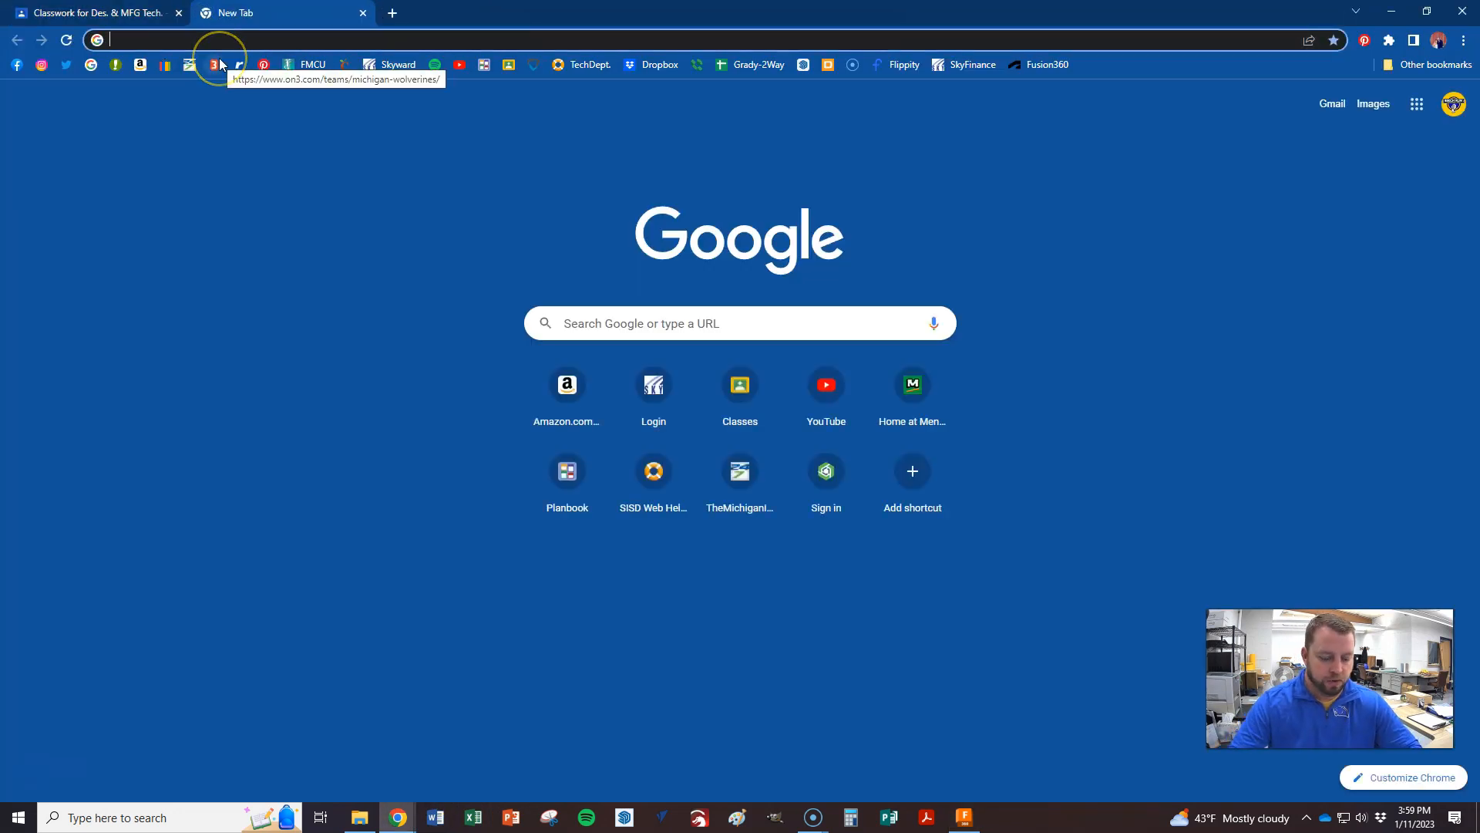
{"action": "type", "text": "gi"}
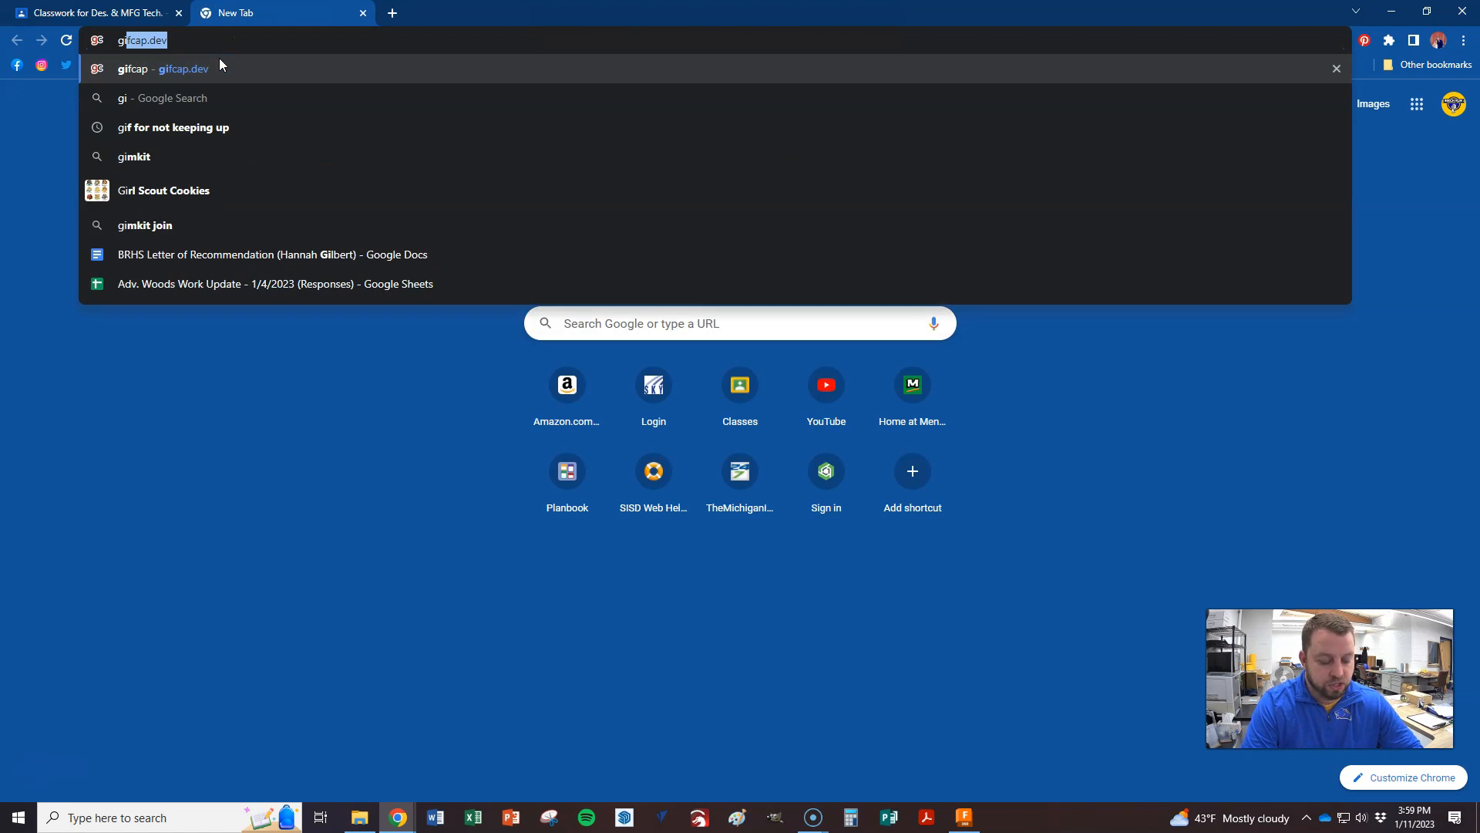
{"action": "type", "text": "fcap.e"}
{"action": "key", "text": "BackSpace"}
{"action": "type", "text": "dev"}
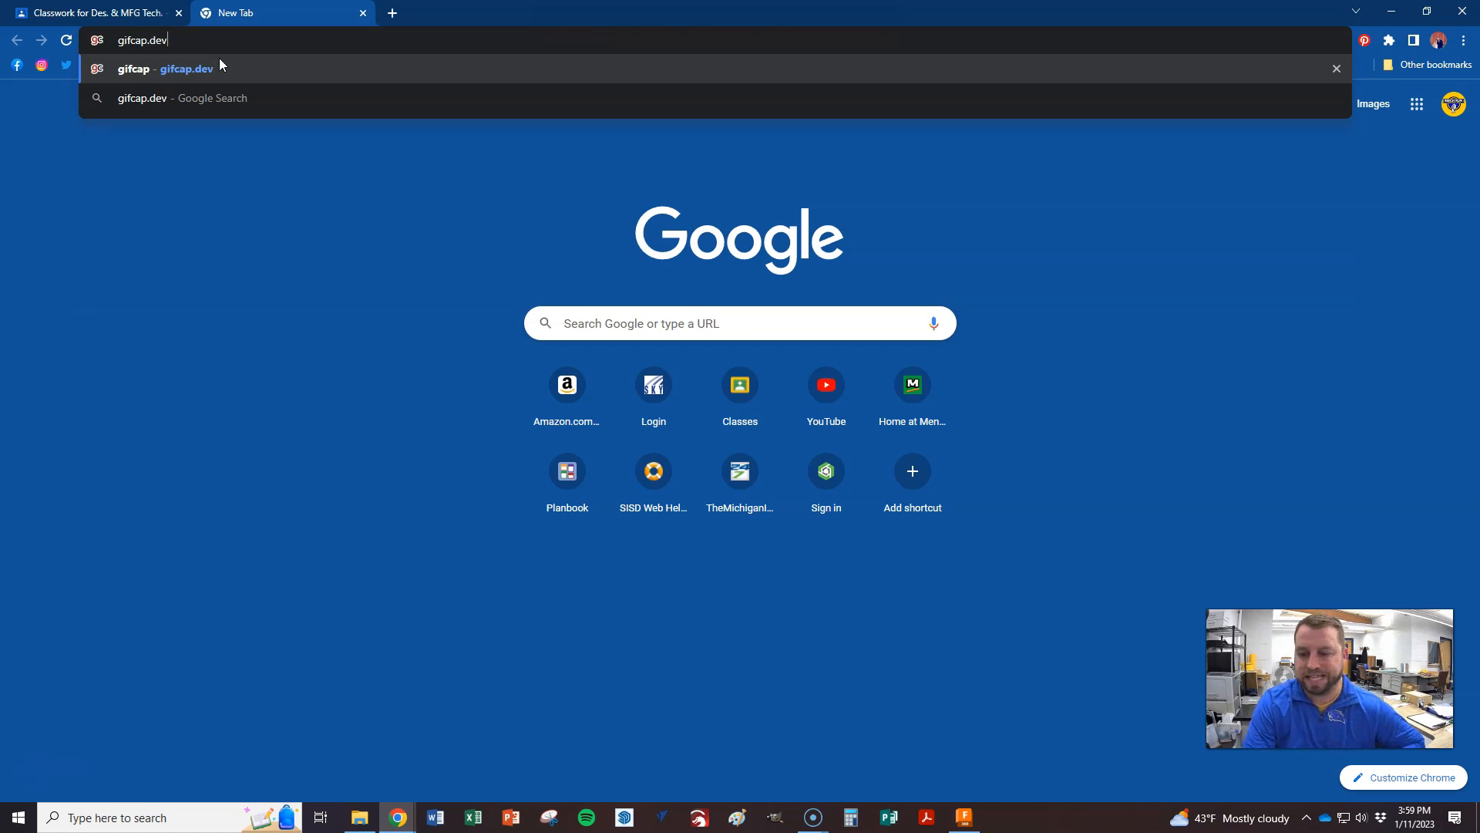
{"action": "key", "text": "Return"}
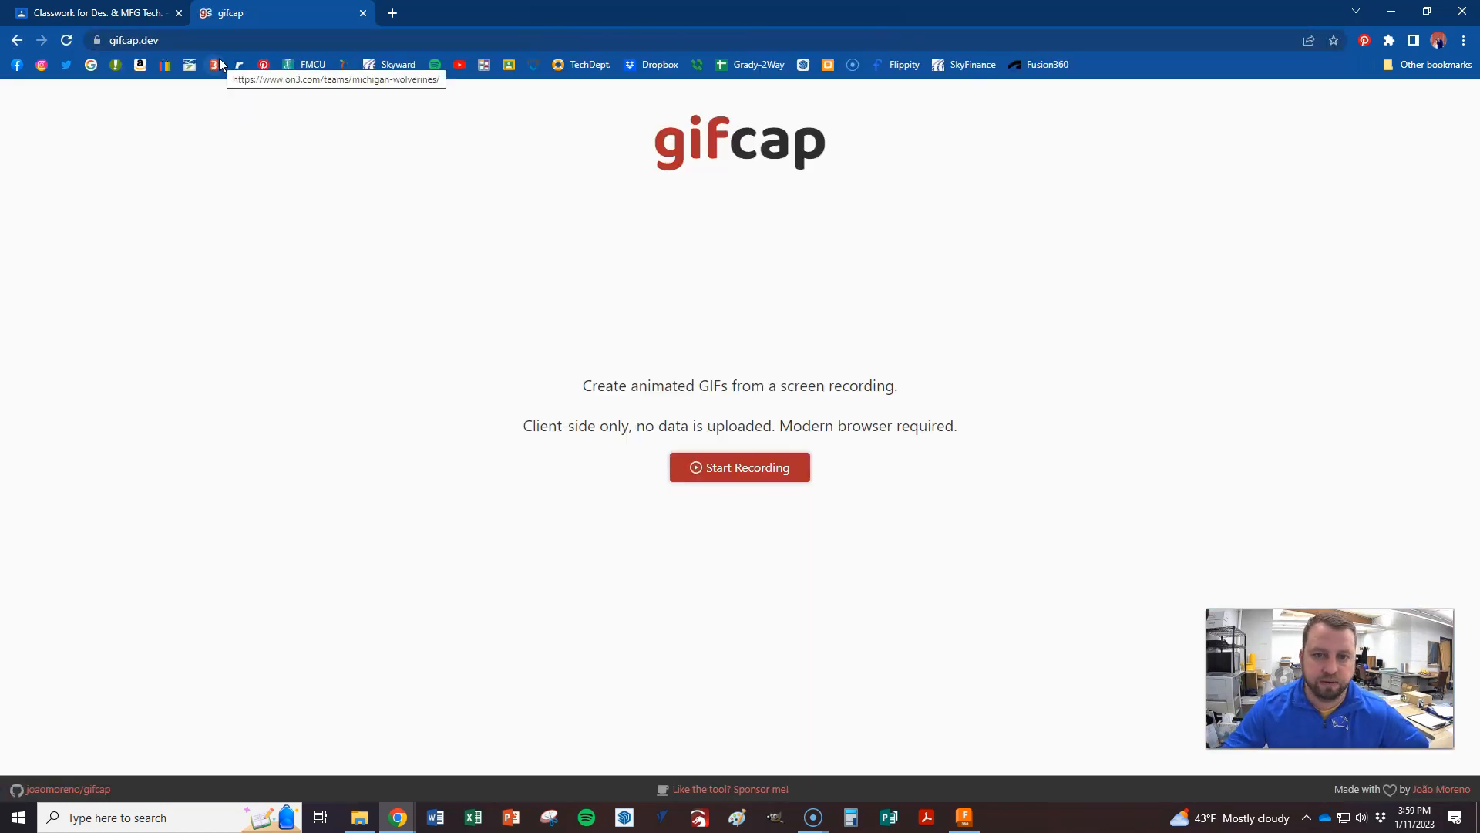
{"action": "left_click", "coordinate": [518, 272]}
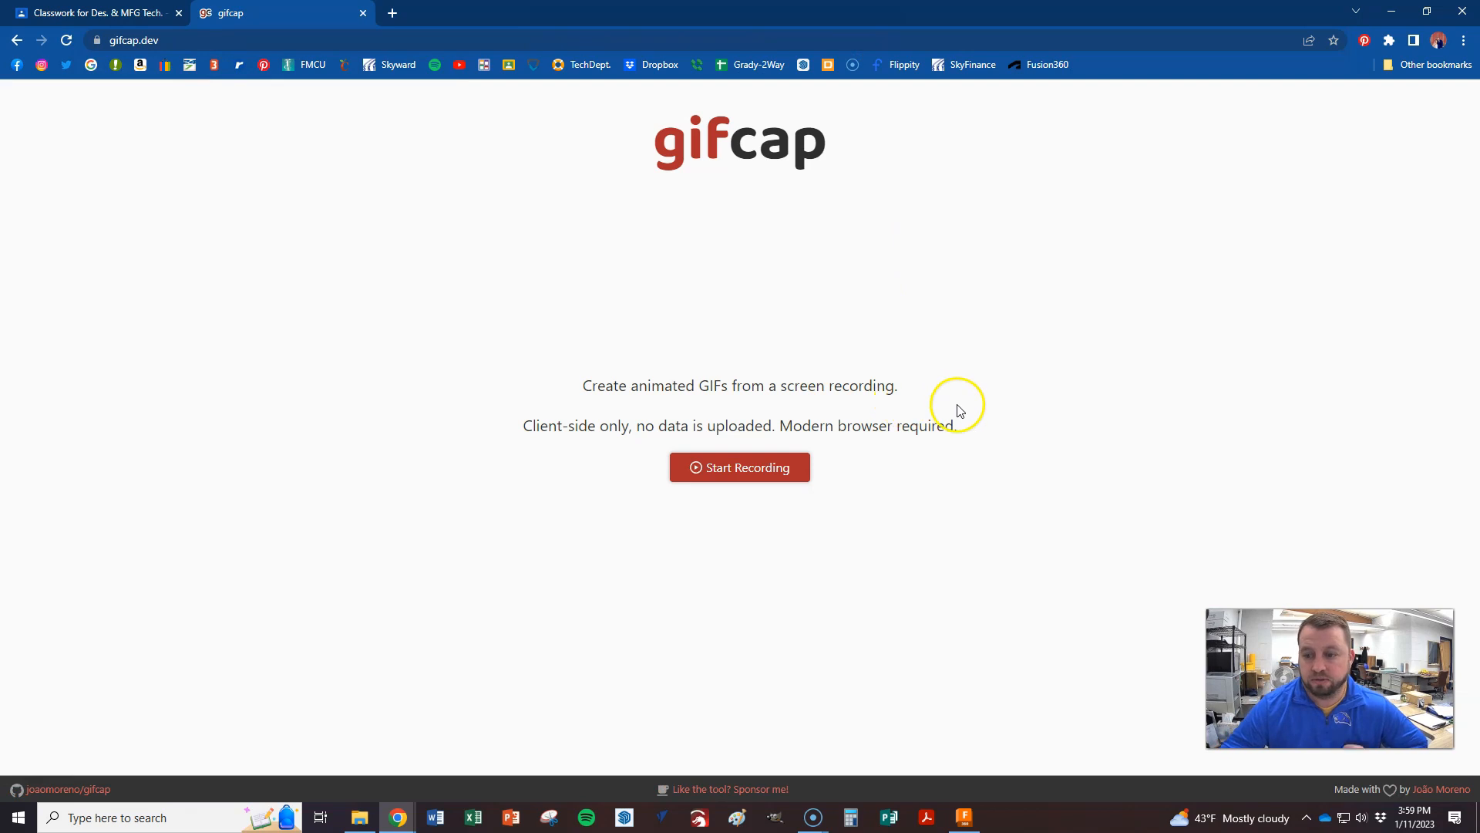
- Record the animated assembly in gifcap by sharing the Autodesk Fusion 360 window, stop sharing, and return to the gifcap page
{"action": "left_click", "coordinate": [742, 466]}
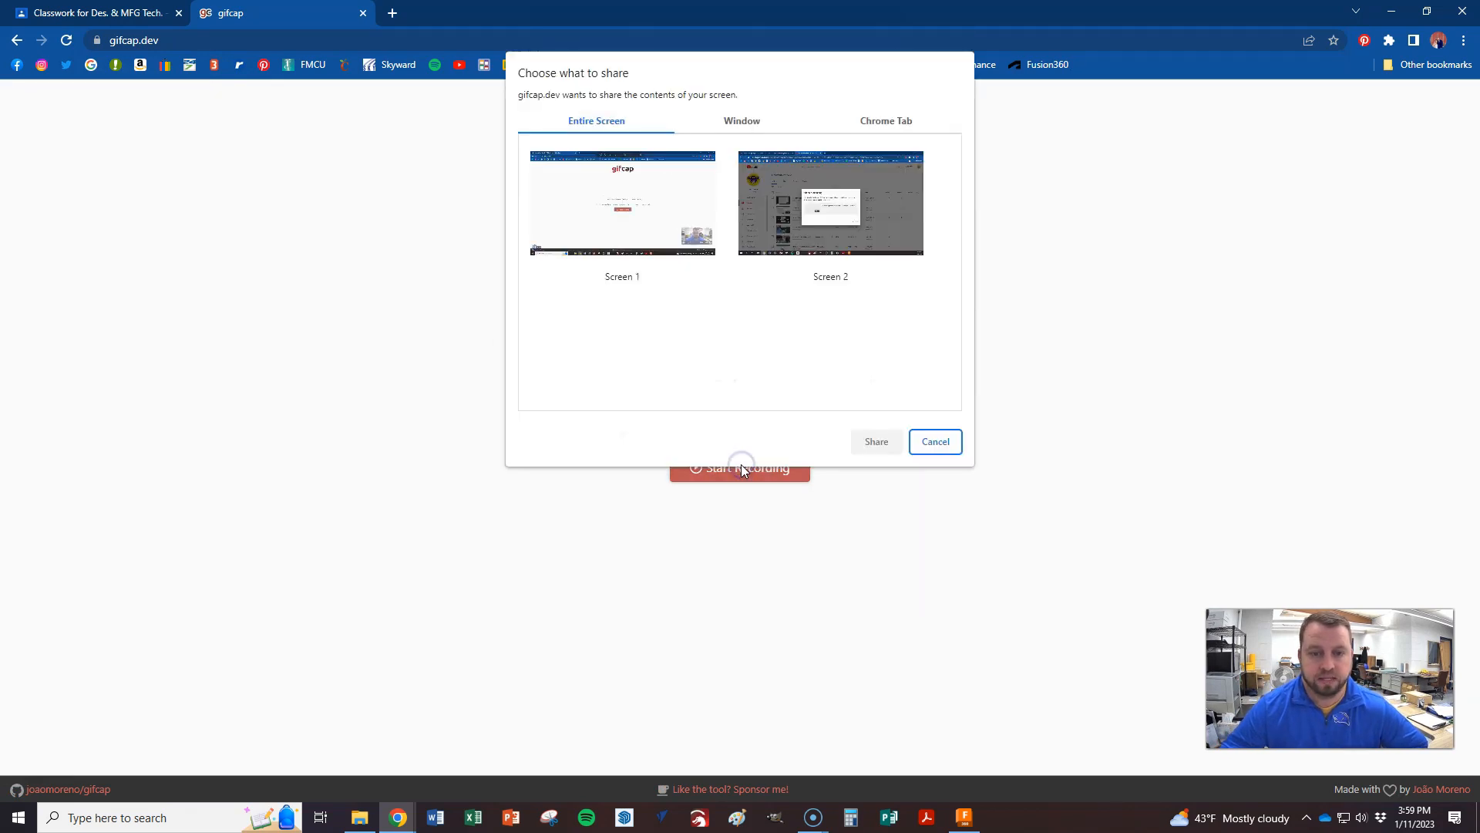
{"action": "left_click", "coordinate": [621, 223]}
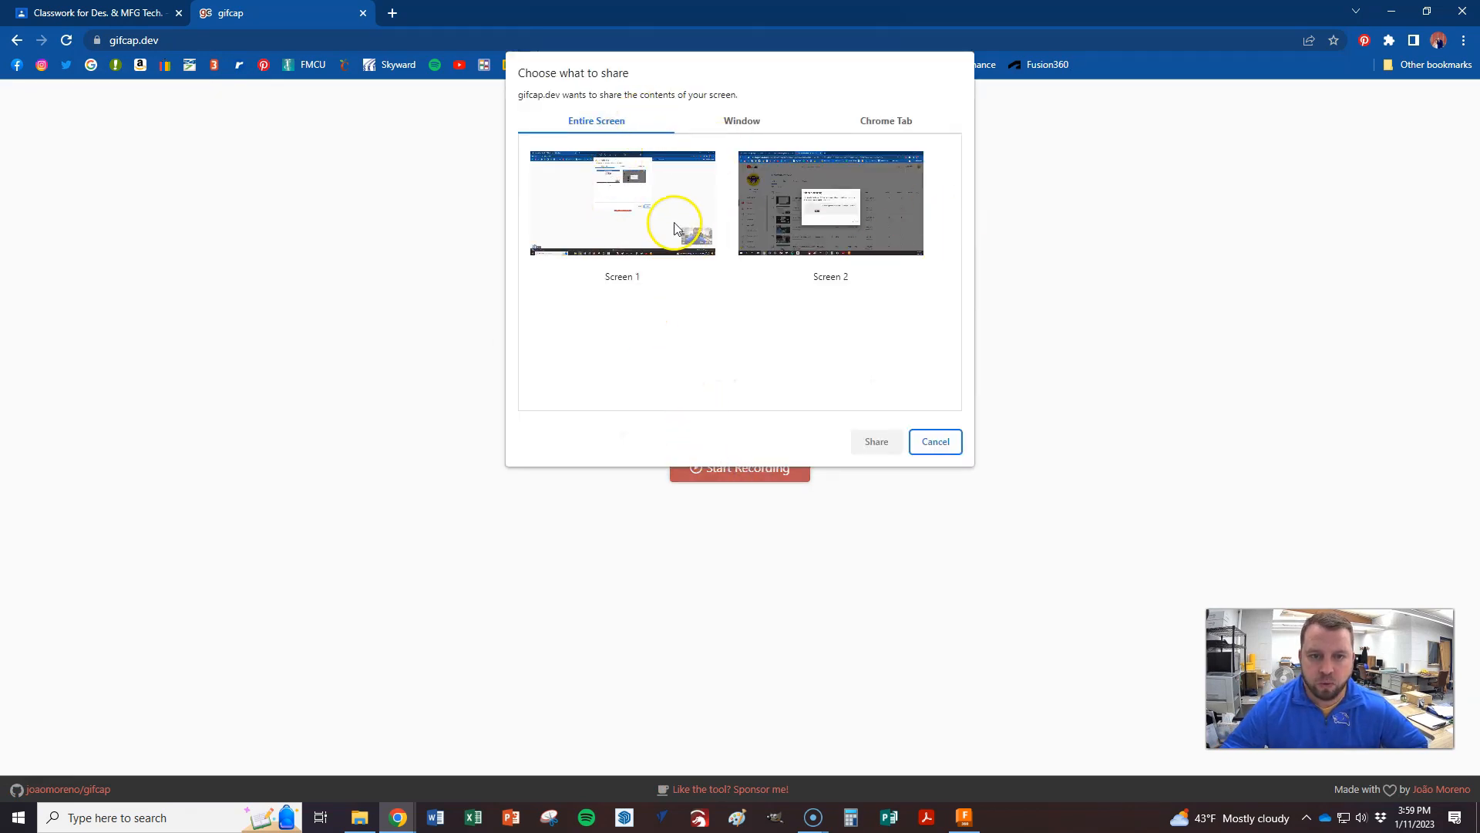
{"action": "left_click", "coordinate": [740, 124]}
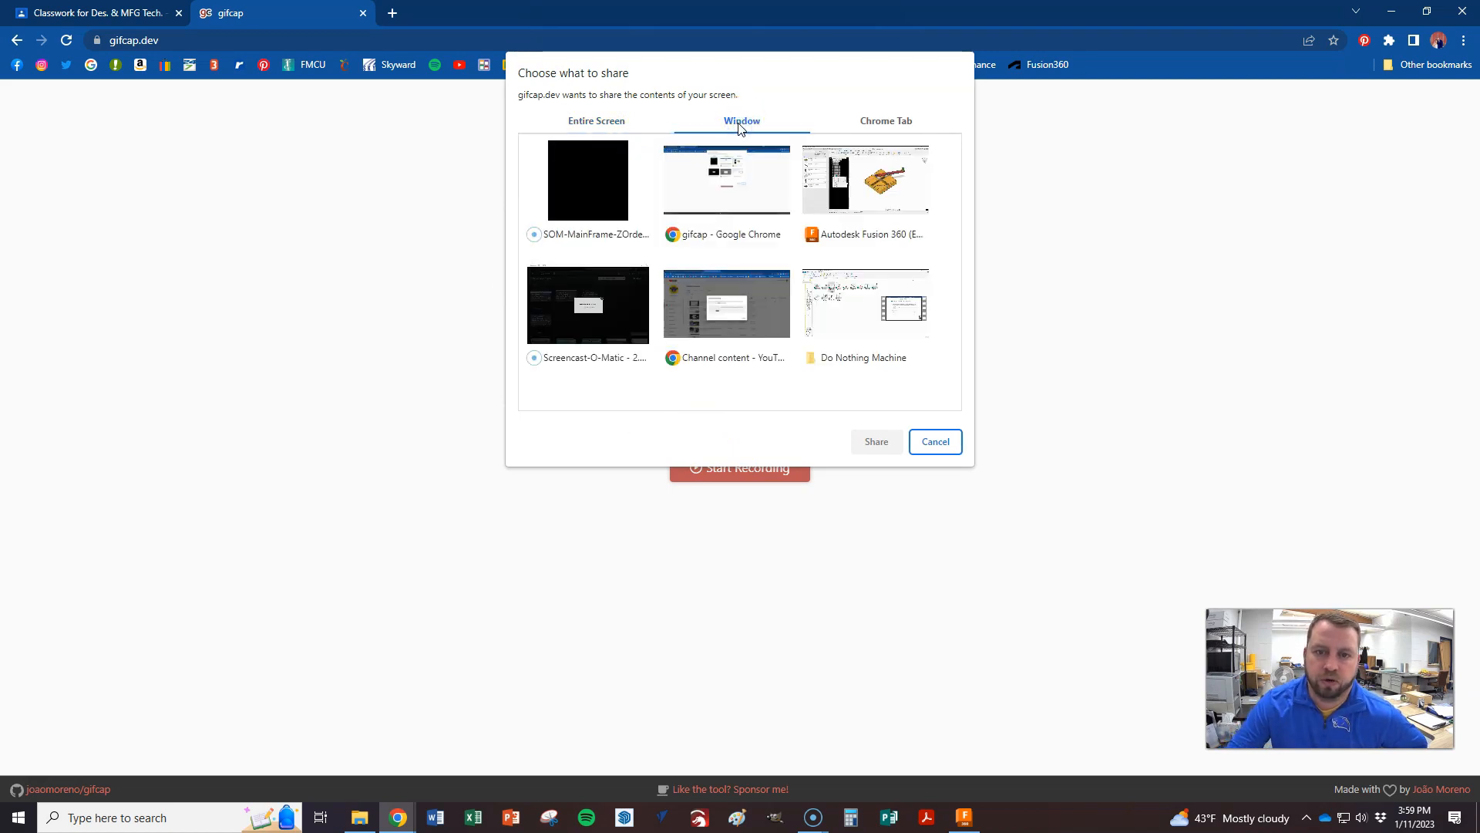
{"action": "left_click", "coordinate": [818, 212]}
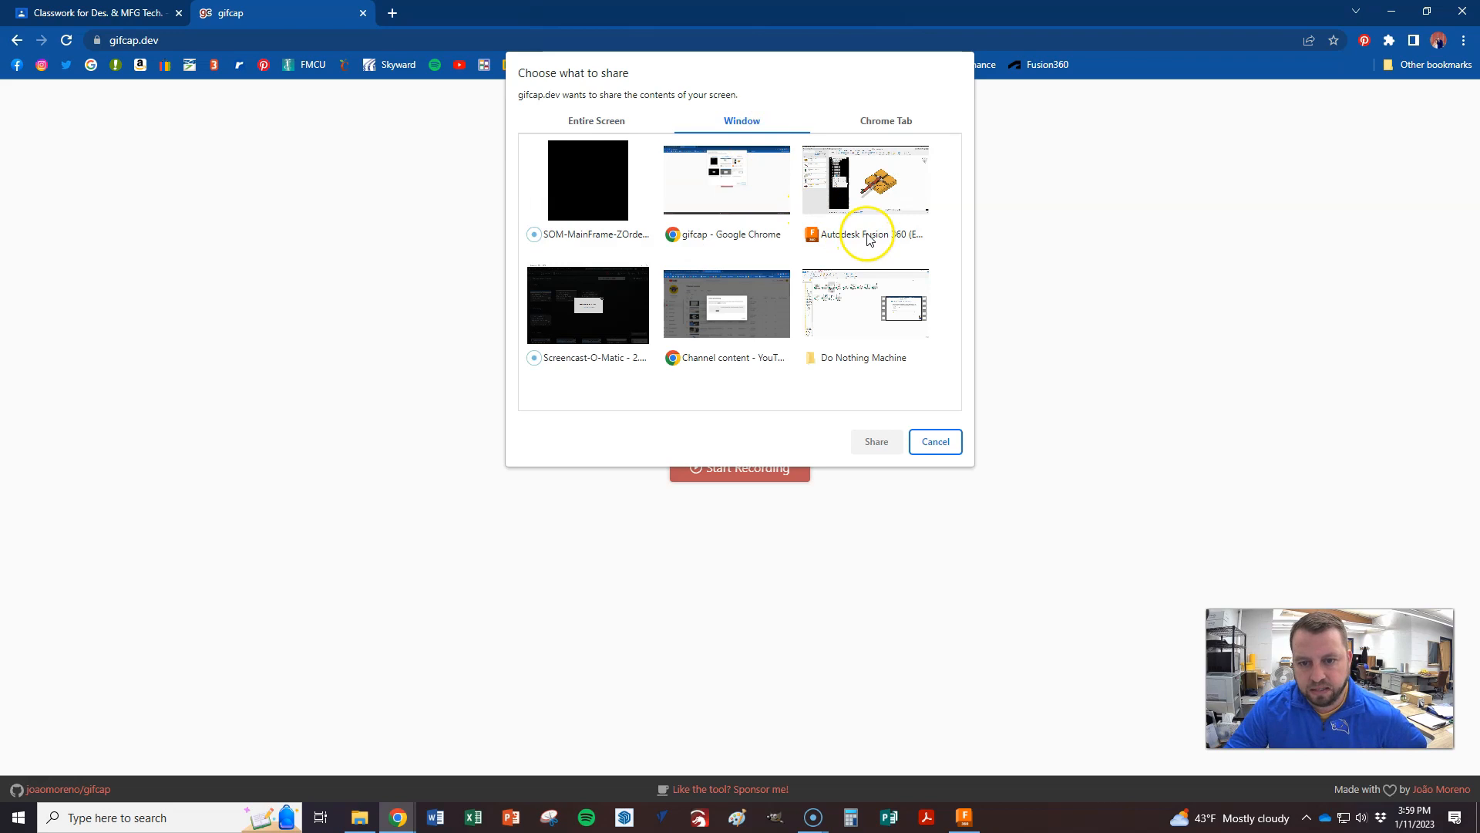
{"action": "left_click", "coordinate": [867, 192]}
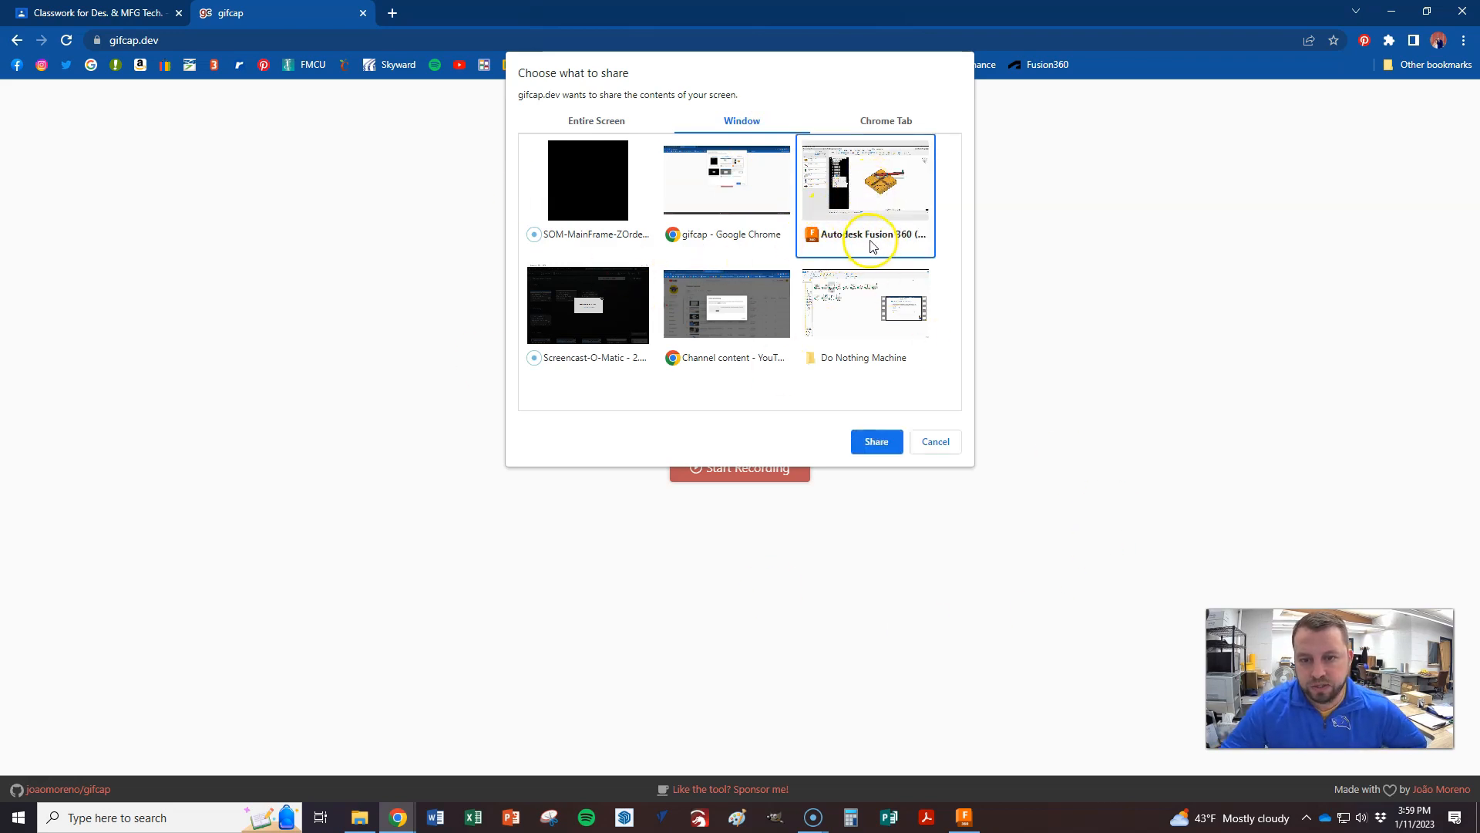
{"action": "left_click", "coordinate": [878, 443]}
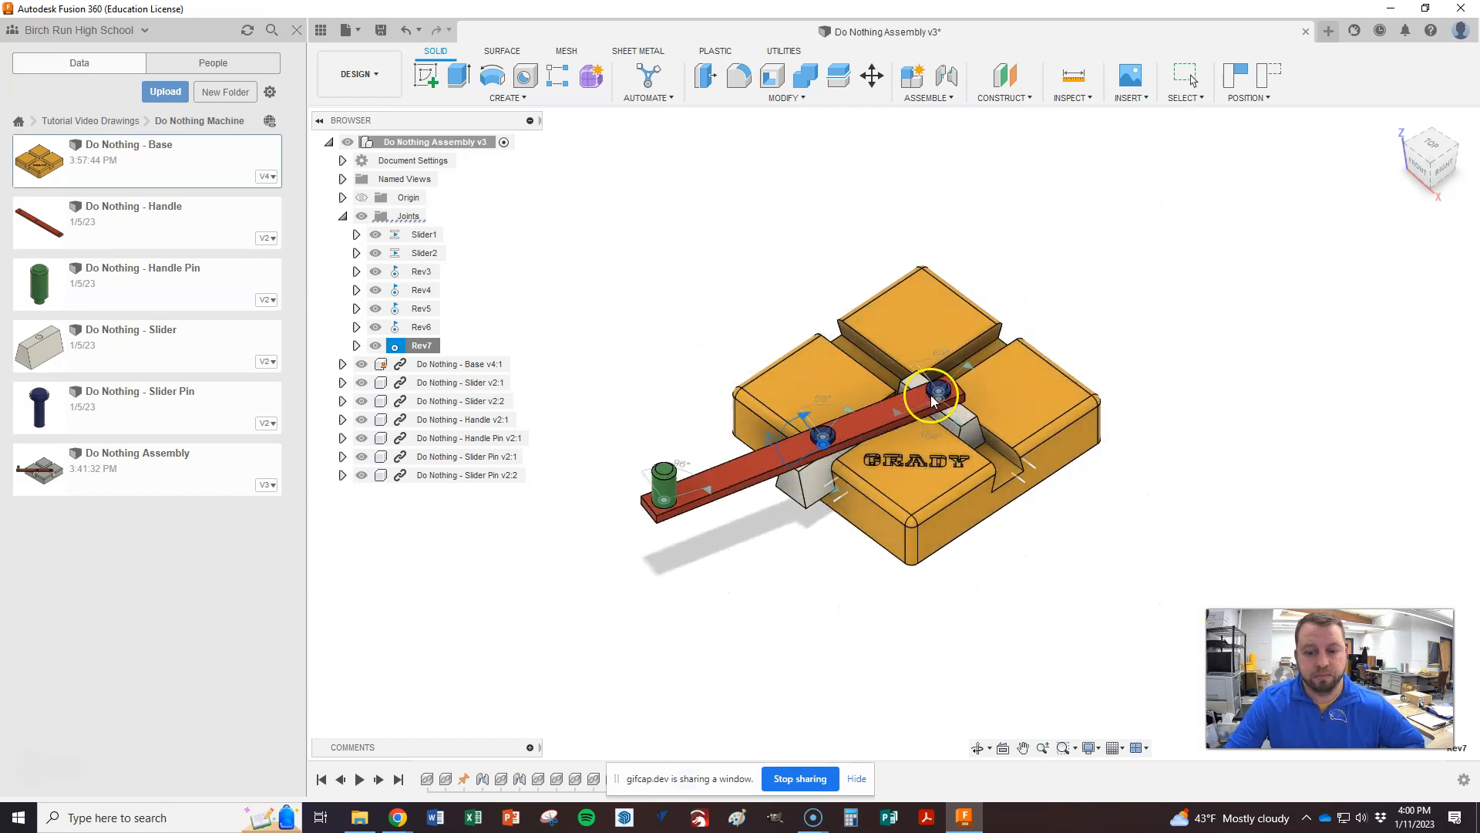
{"action": "left_click", "coordinate": [800, 778]}
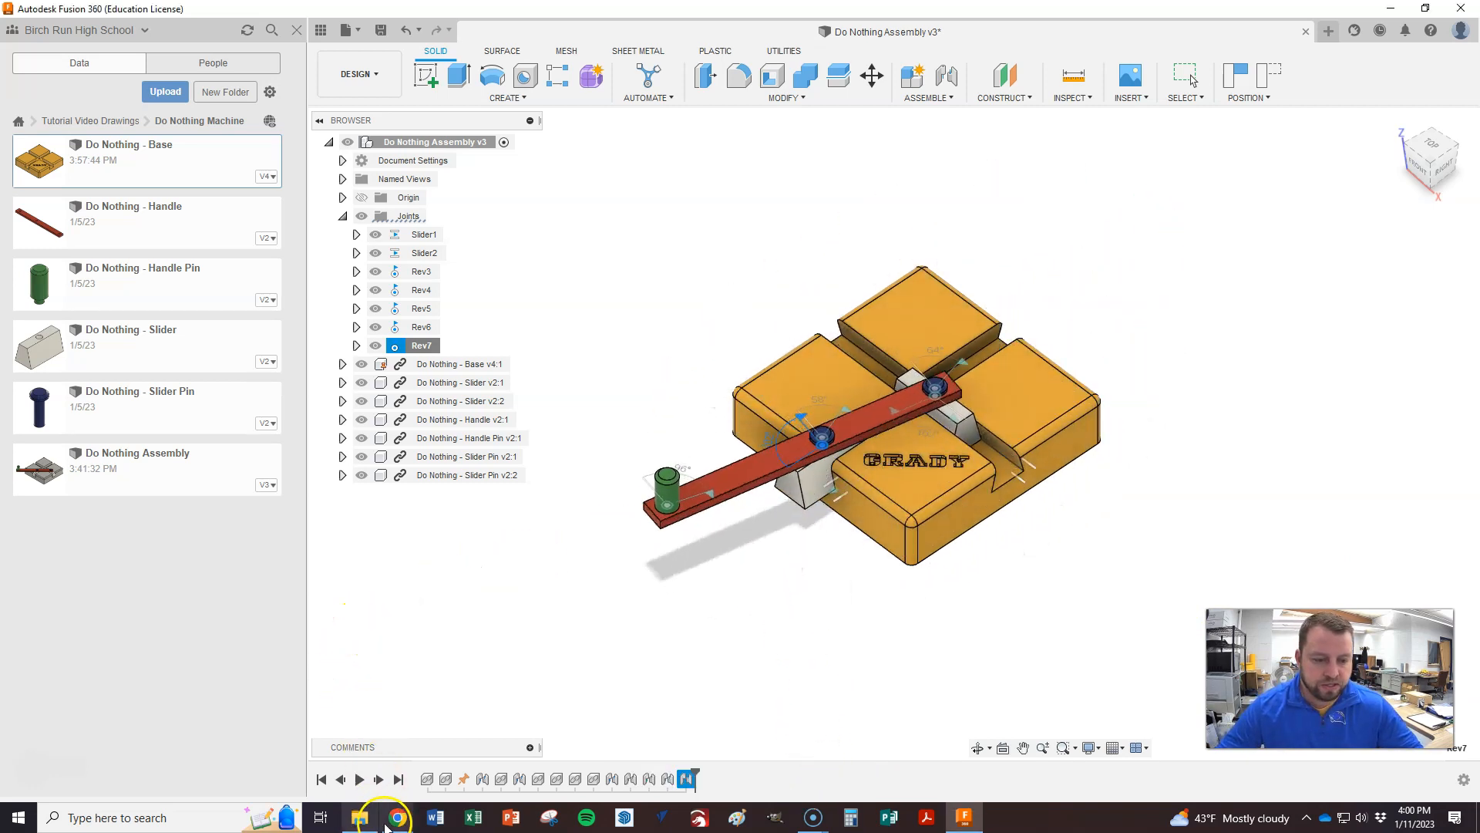
{"action": "key", "text": "alt+Tab"}
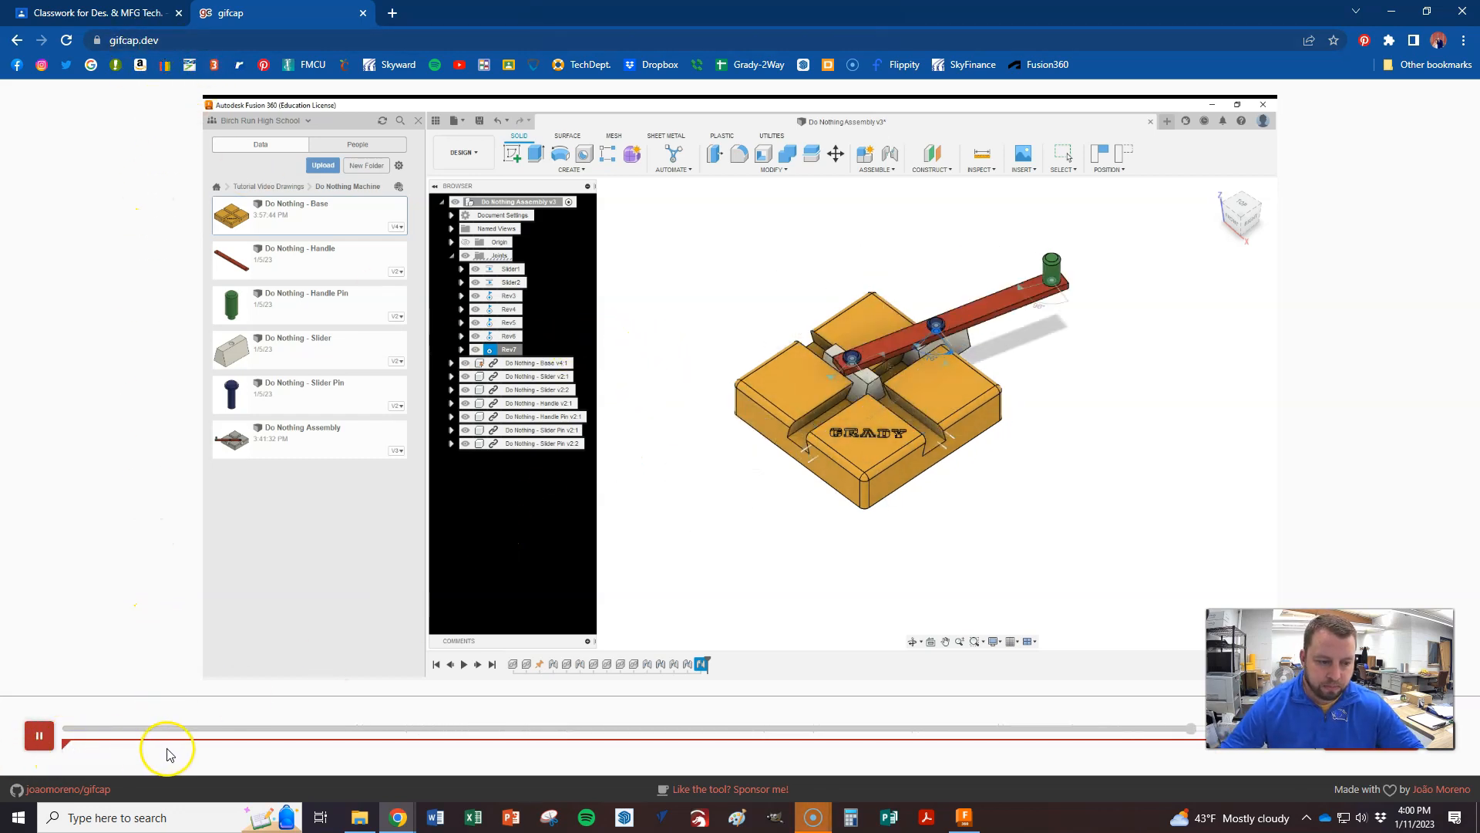
- Trim the recording's end to keep about the first five sixths, and crop the frame to the area around the machine
{"action": "left_click_drag", "start_coordinate": [1311, 678], "coordinate": [1314, 657]}
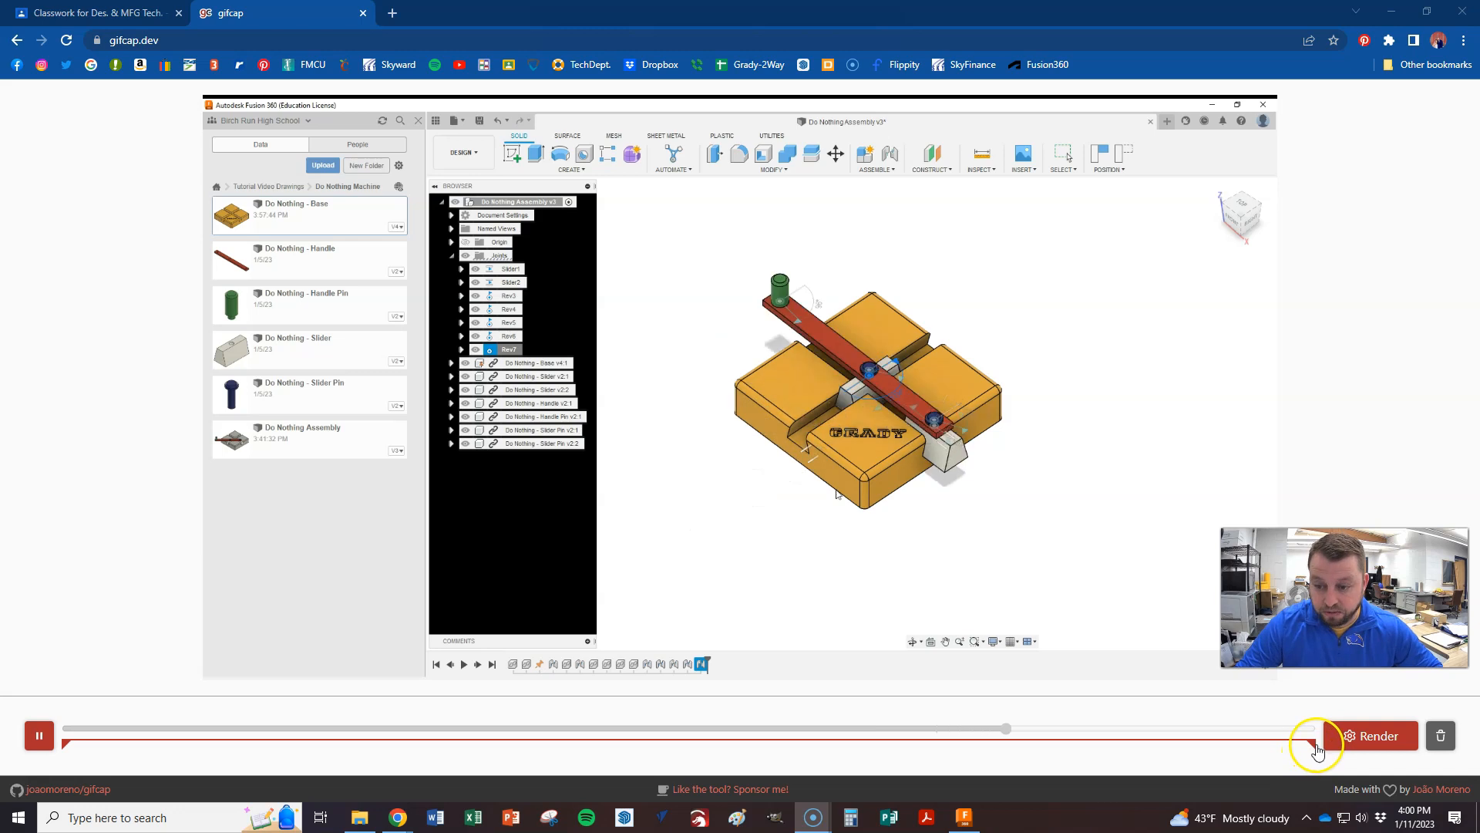
{"action": "left_click_drag", "start_coordinate": [68, 746], "coordinate": [149, 743]}
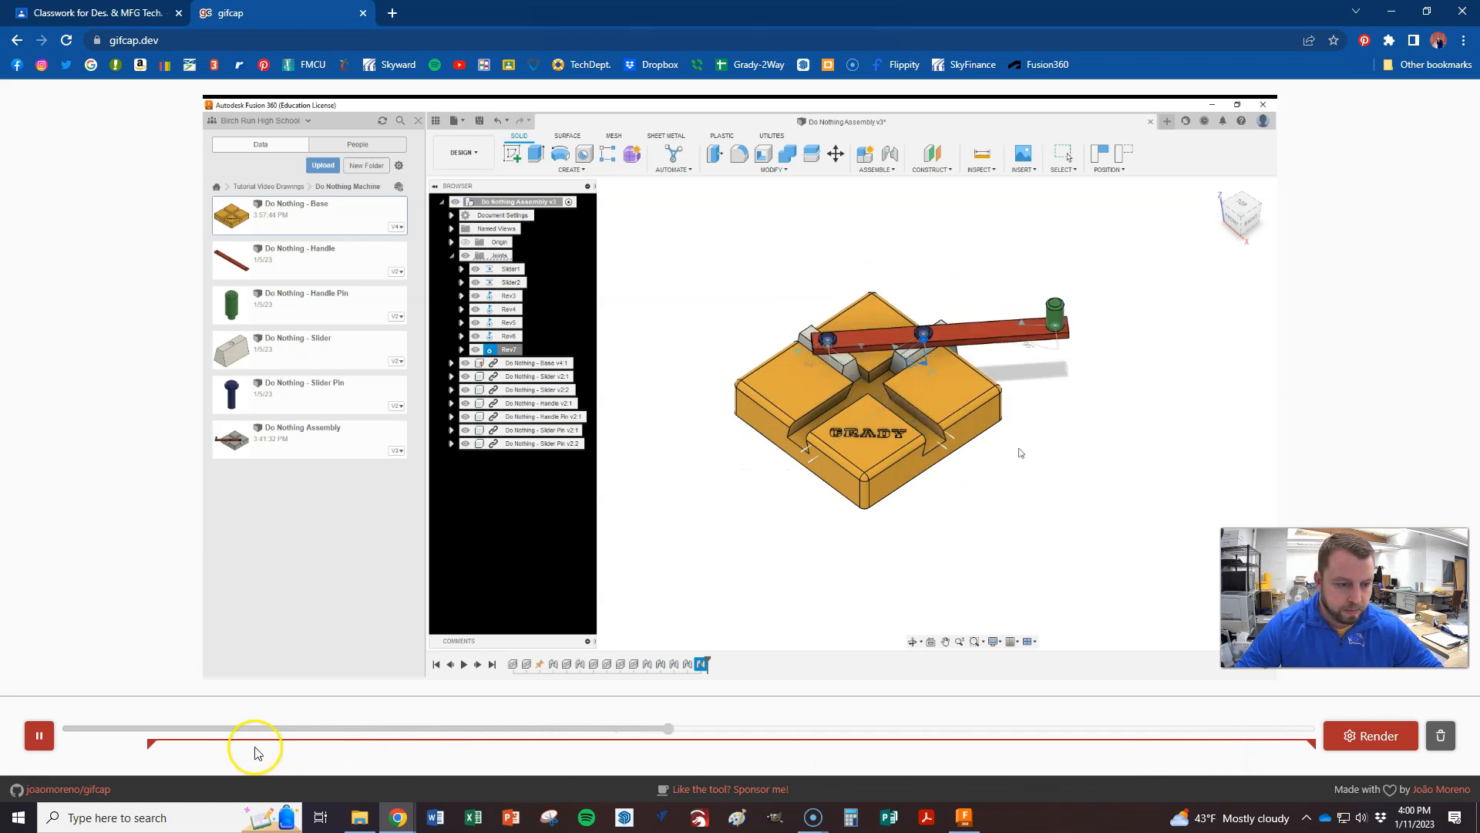
{"action": "left_click_drag", "start_coordinate": [151, 743], "coordinate": [62, 743]}
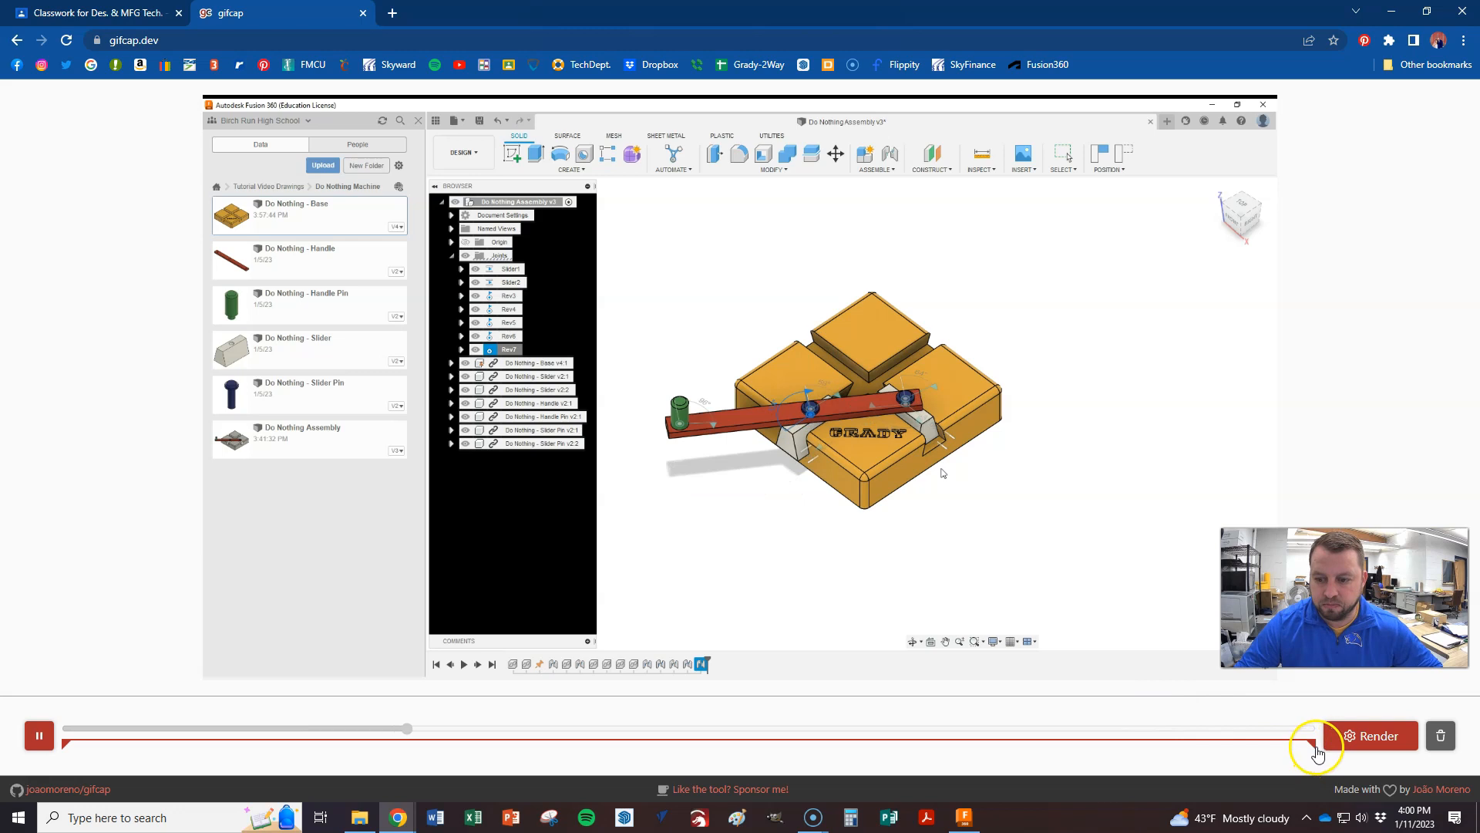
{"action": "left_click_drag", "start_coordinate": [1314, 751], "coordinate": [894, 754]}
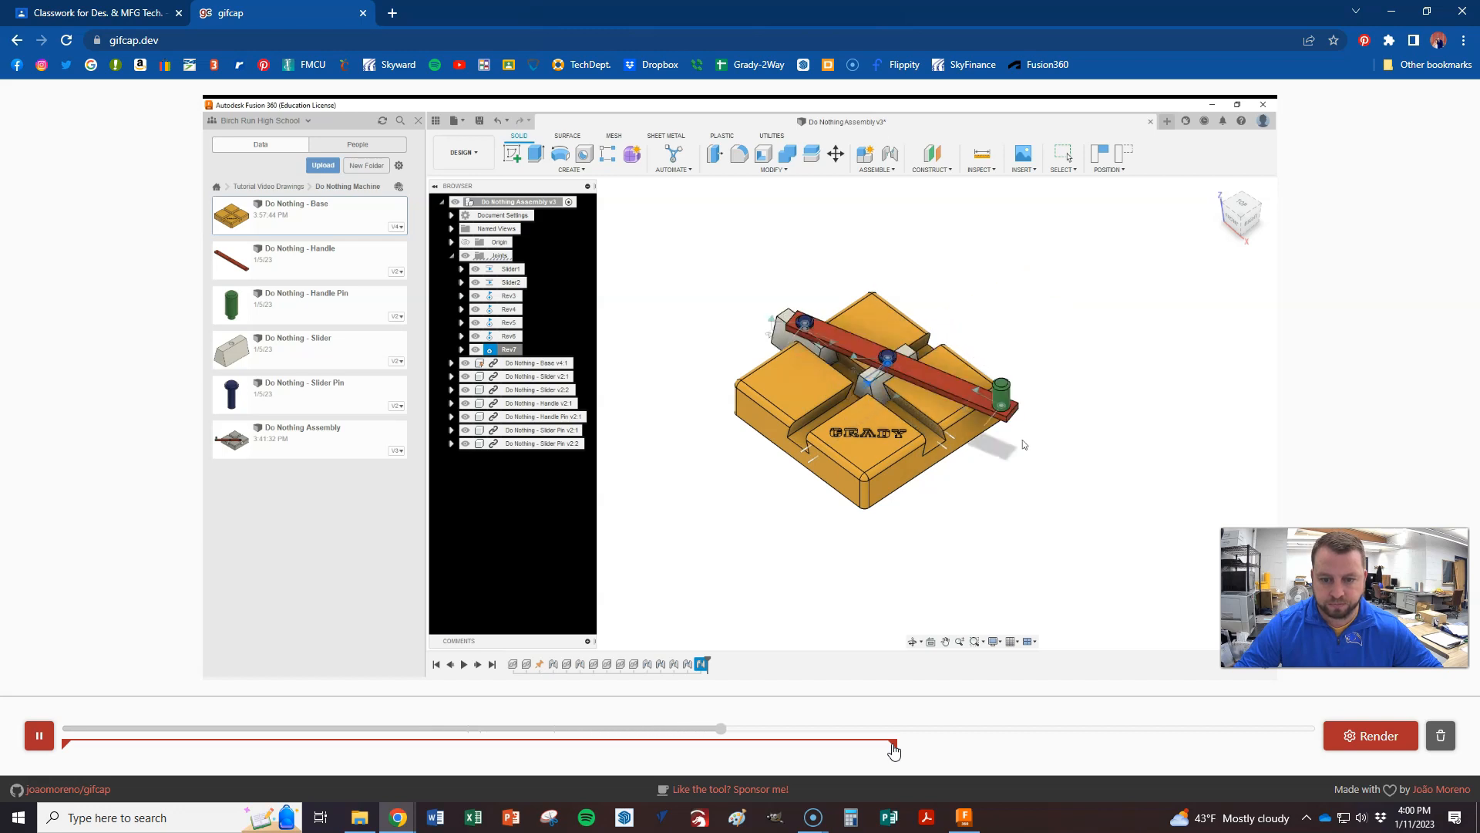
{"action": "left_click_drag", "start_coordinate": [894, 752], "coordinate": [978, 748]}
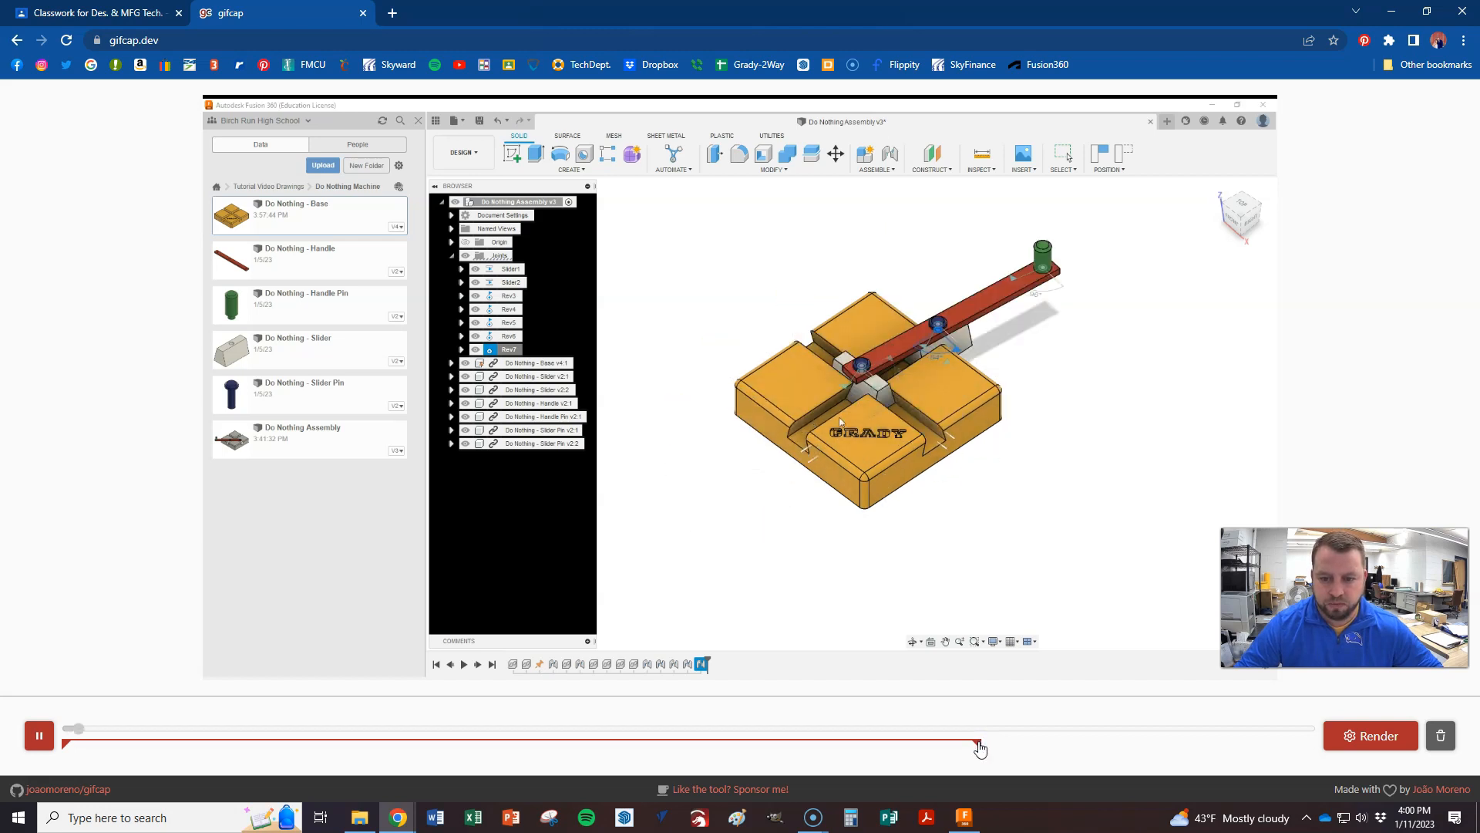
{"action": "left_click_drag", "start_coordinate": [979, 748], "coordinate": [1110, 746]}
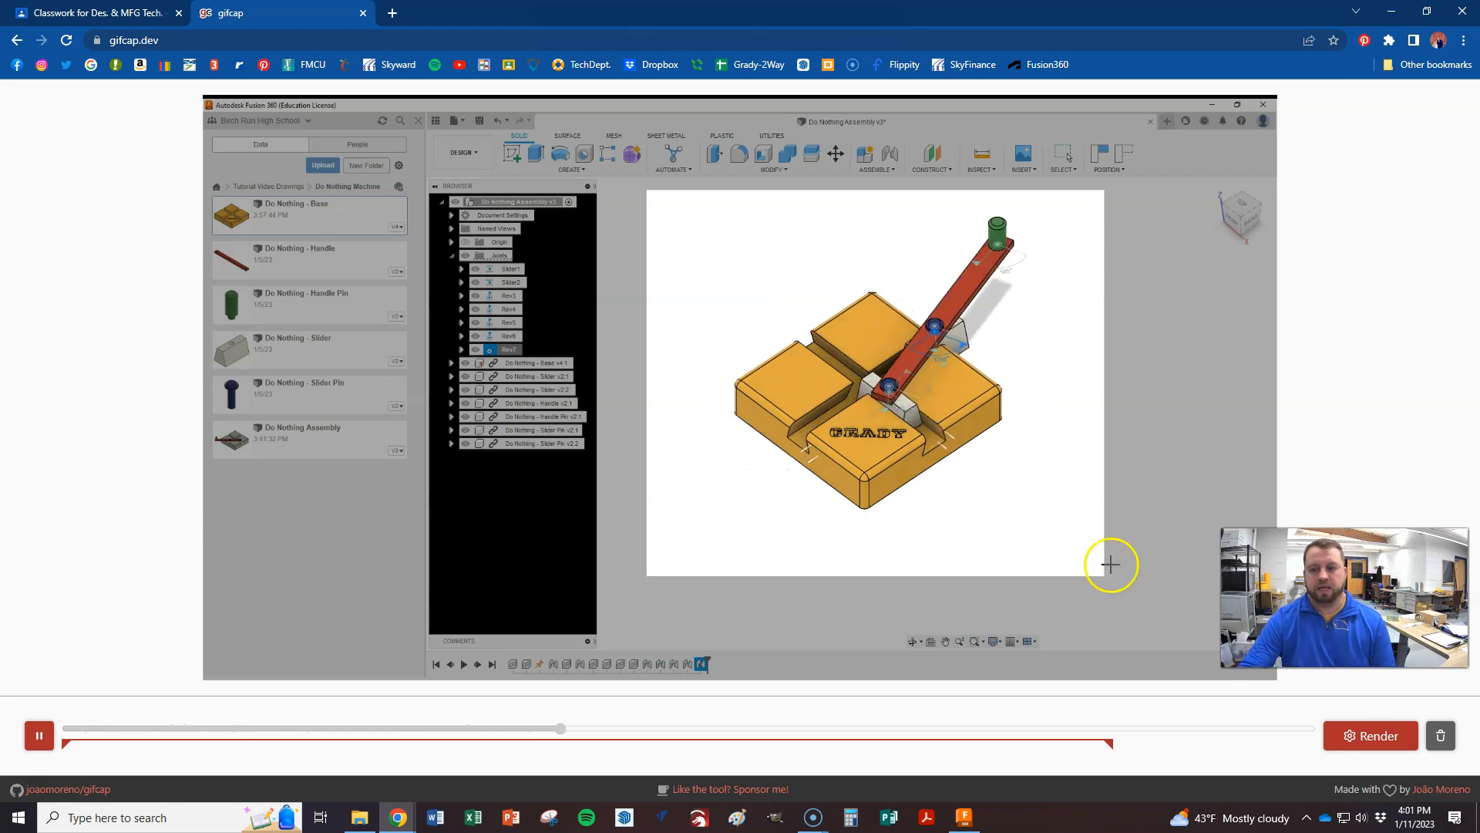
- Render the trimmed recording and download it as a GIF image to the Downloads folder
{"action": "left_click", "coordinate": [1371, 740]}
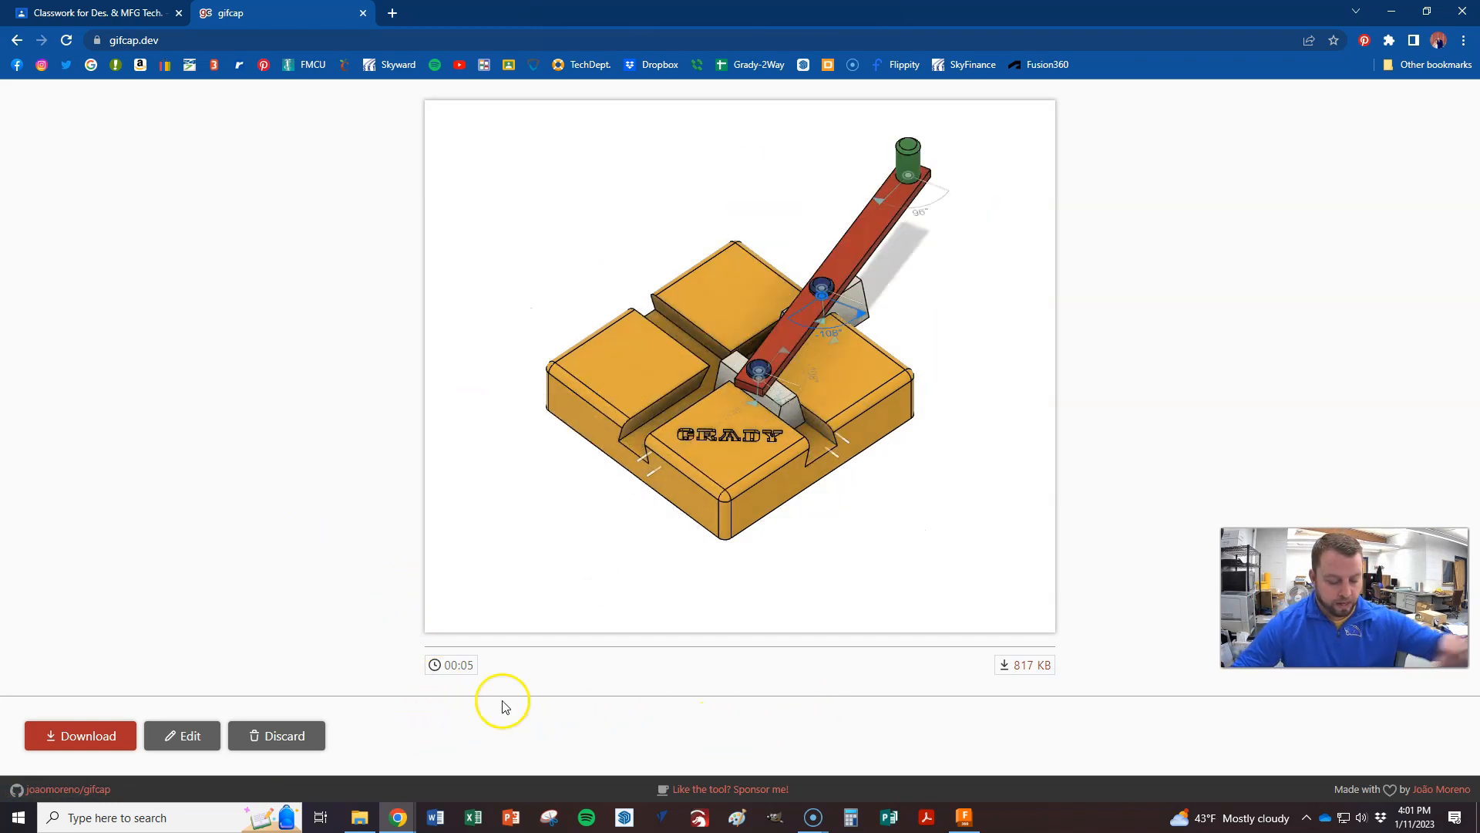
{"action": "left_click", "coordinate": [91, 738]}
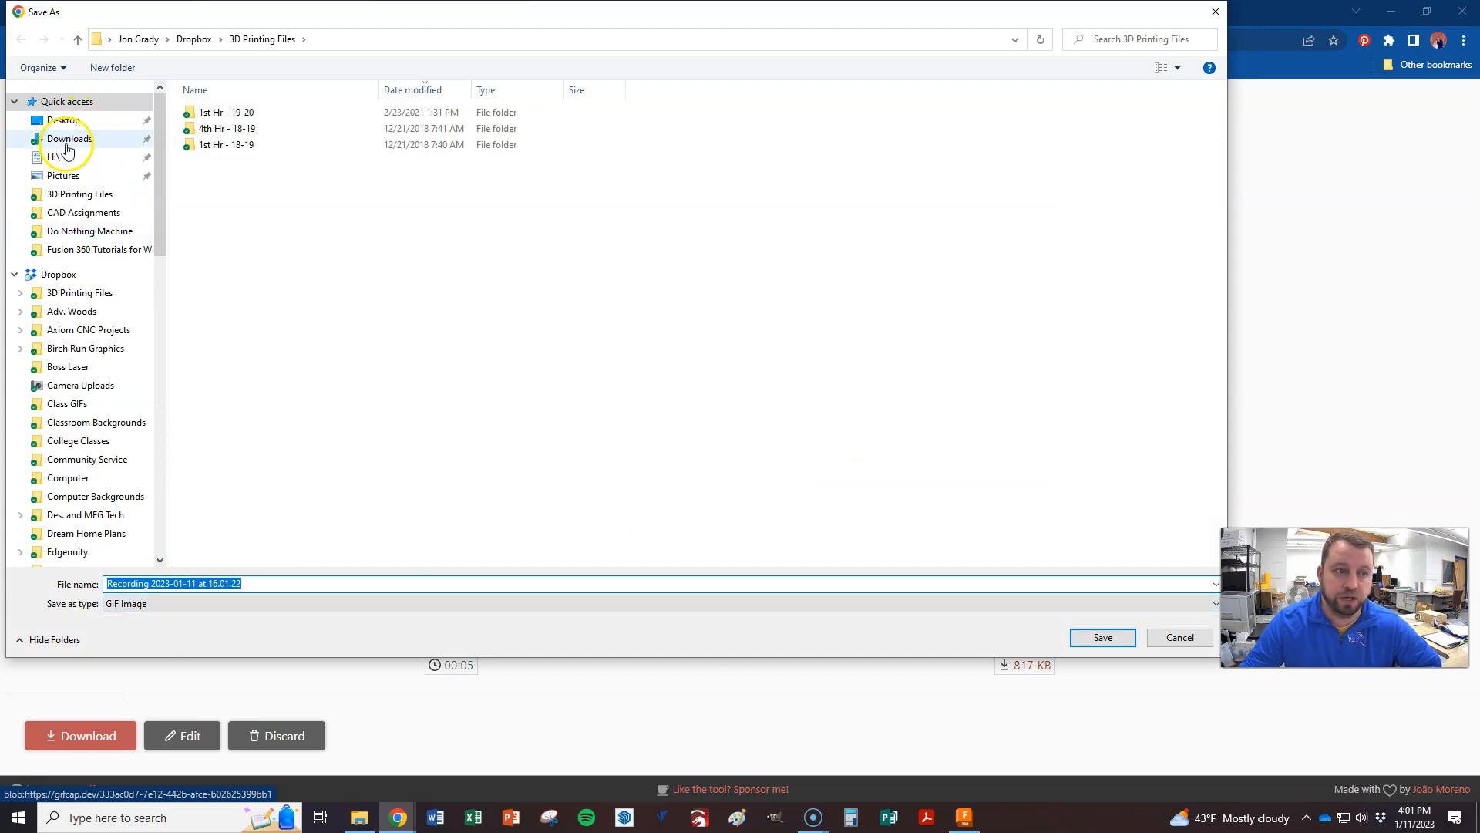
{"action": "left_click_drag", "start_coordinate": [197, 11], "coordinate": [214, 29]}
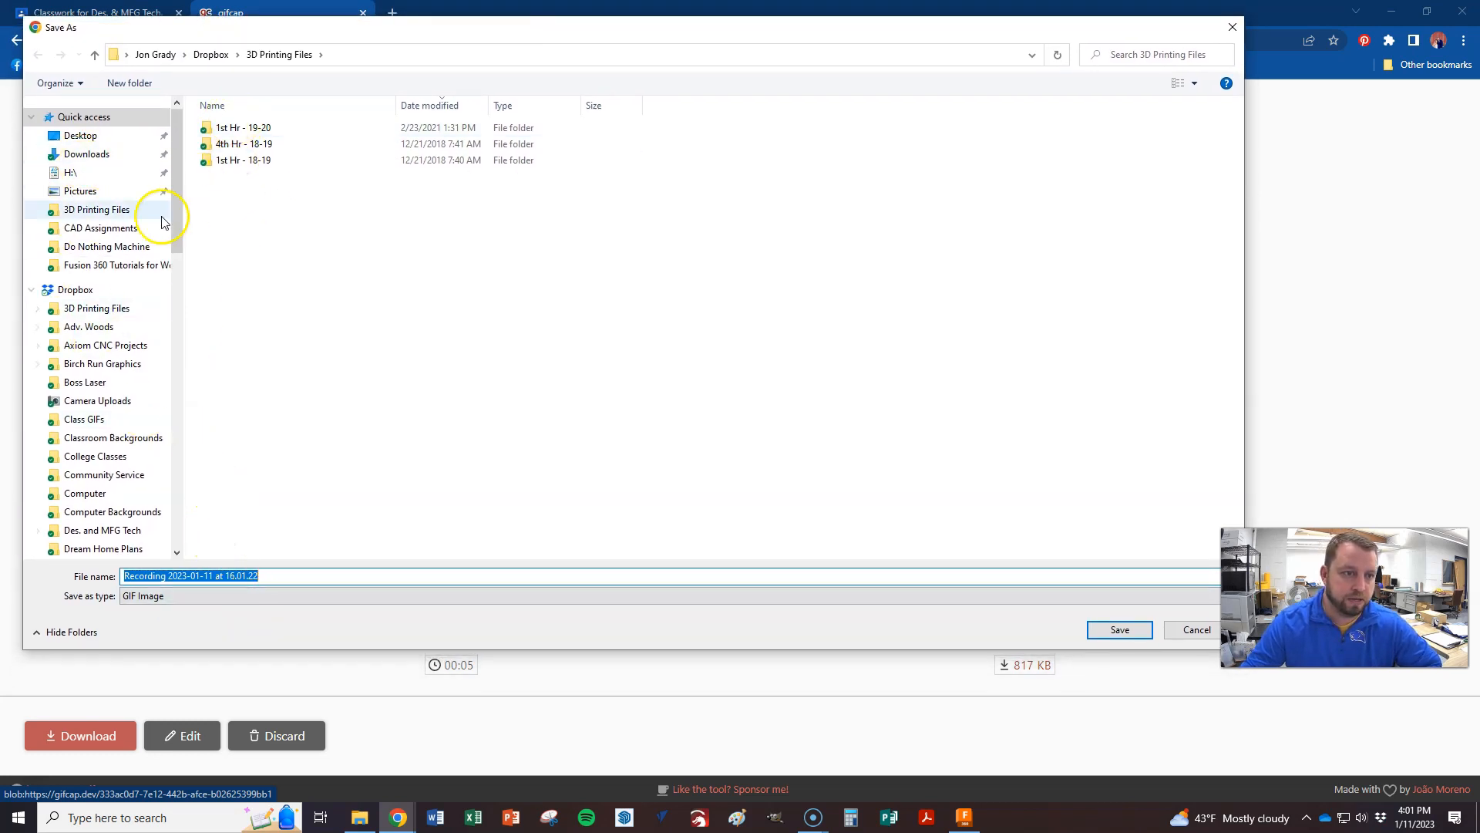
{"action": "left_click", "coordinate": [88, 155]}
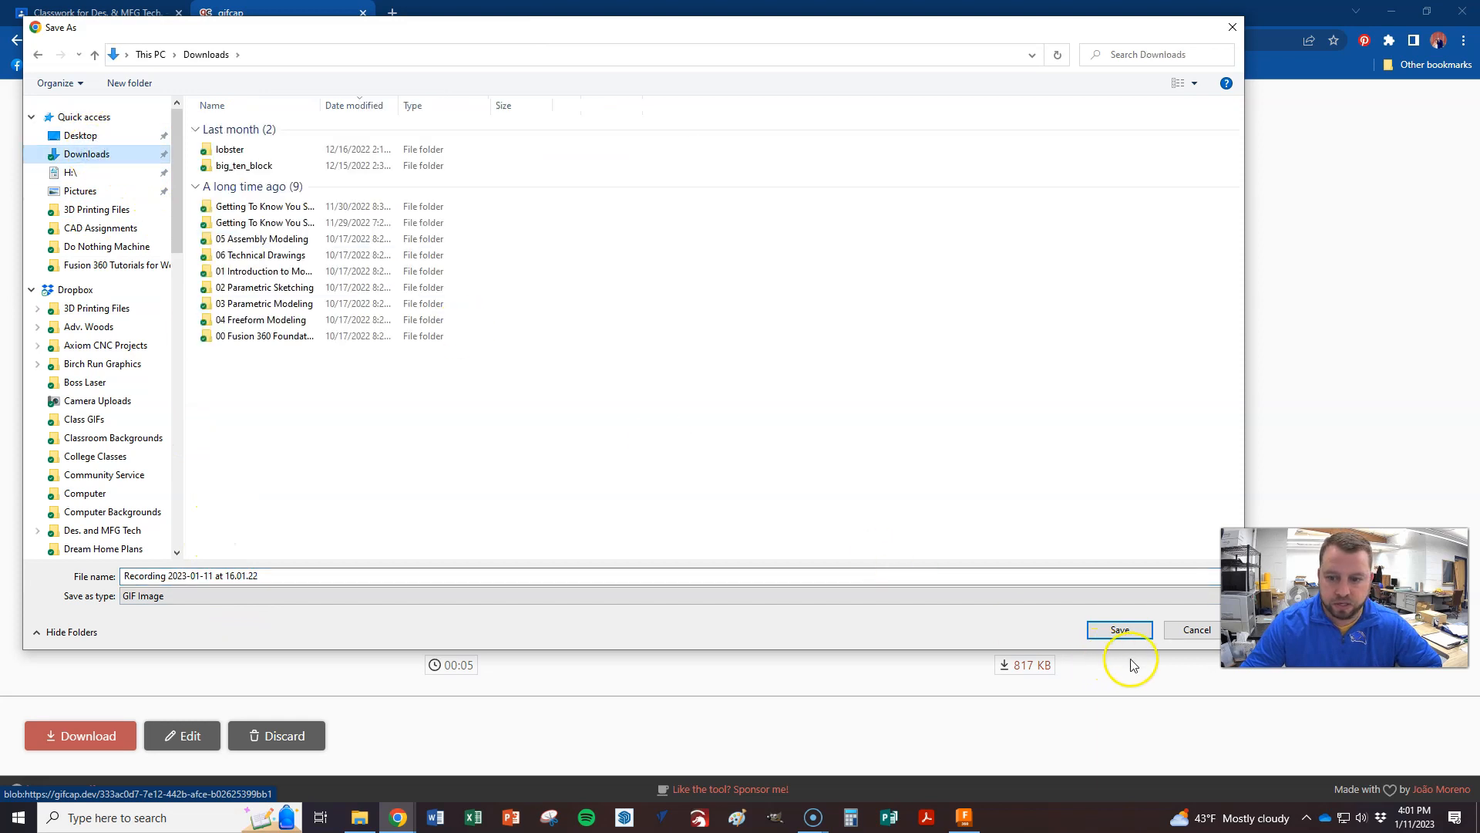
- Switch to File Explorer and open the Downloads folder
{"action": "left_click", "coordinate": [363, 819]}
{"action": "scroll", "coordinate": [64, 192], "scroll_direction": "up", "scroll_amount": 8}
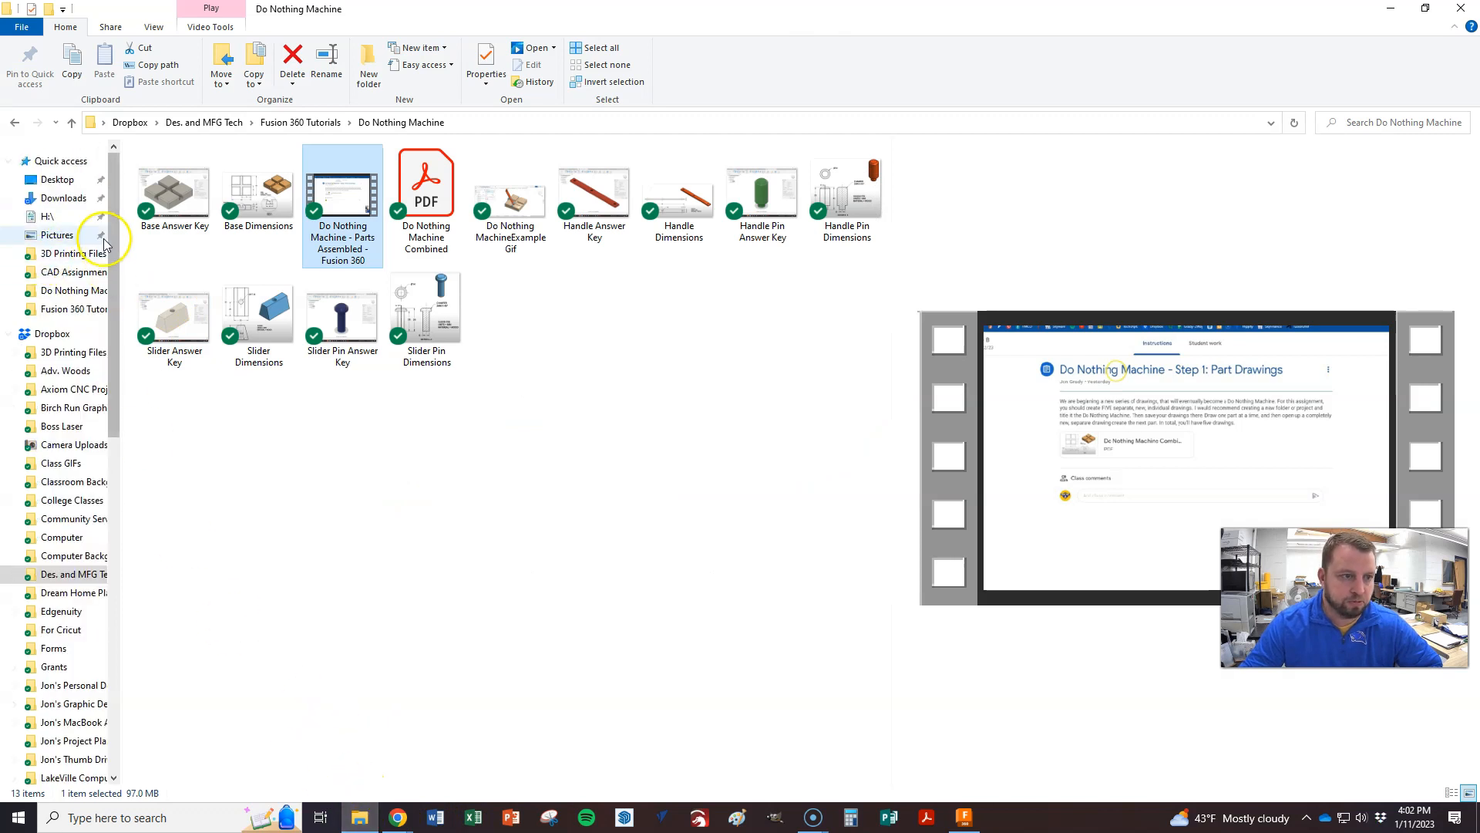
{"action": "left_click", "coordinate": [65, 198]}
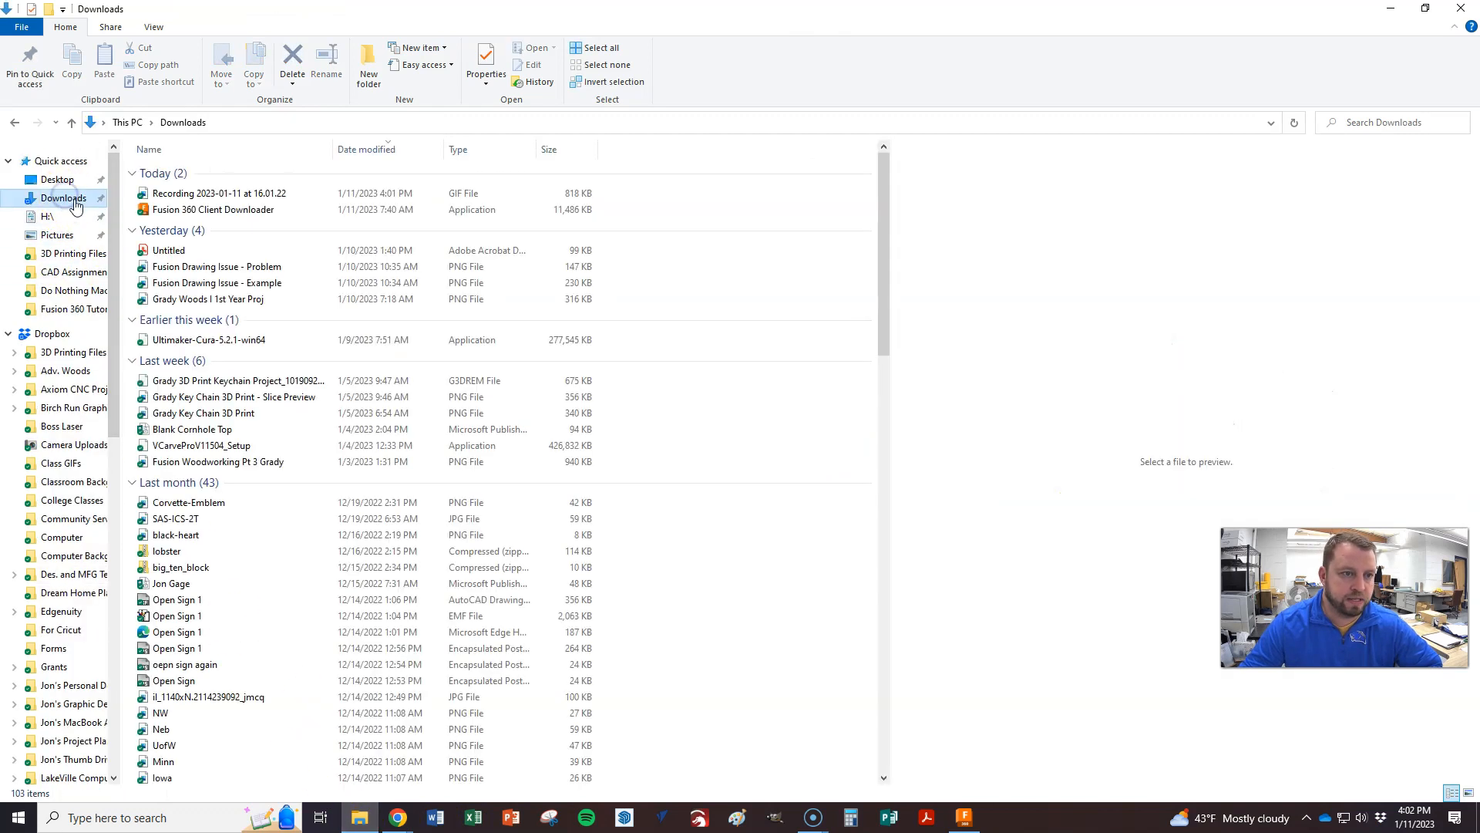
- Rename the downloaded GIF recording to the student's last name followed by "Do Nothing GIF CAP"
{"action": "left_click", "coordinate": [241, 198]}
{"action": "right_click", "coordinate": [241, 194]}
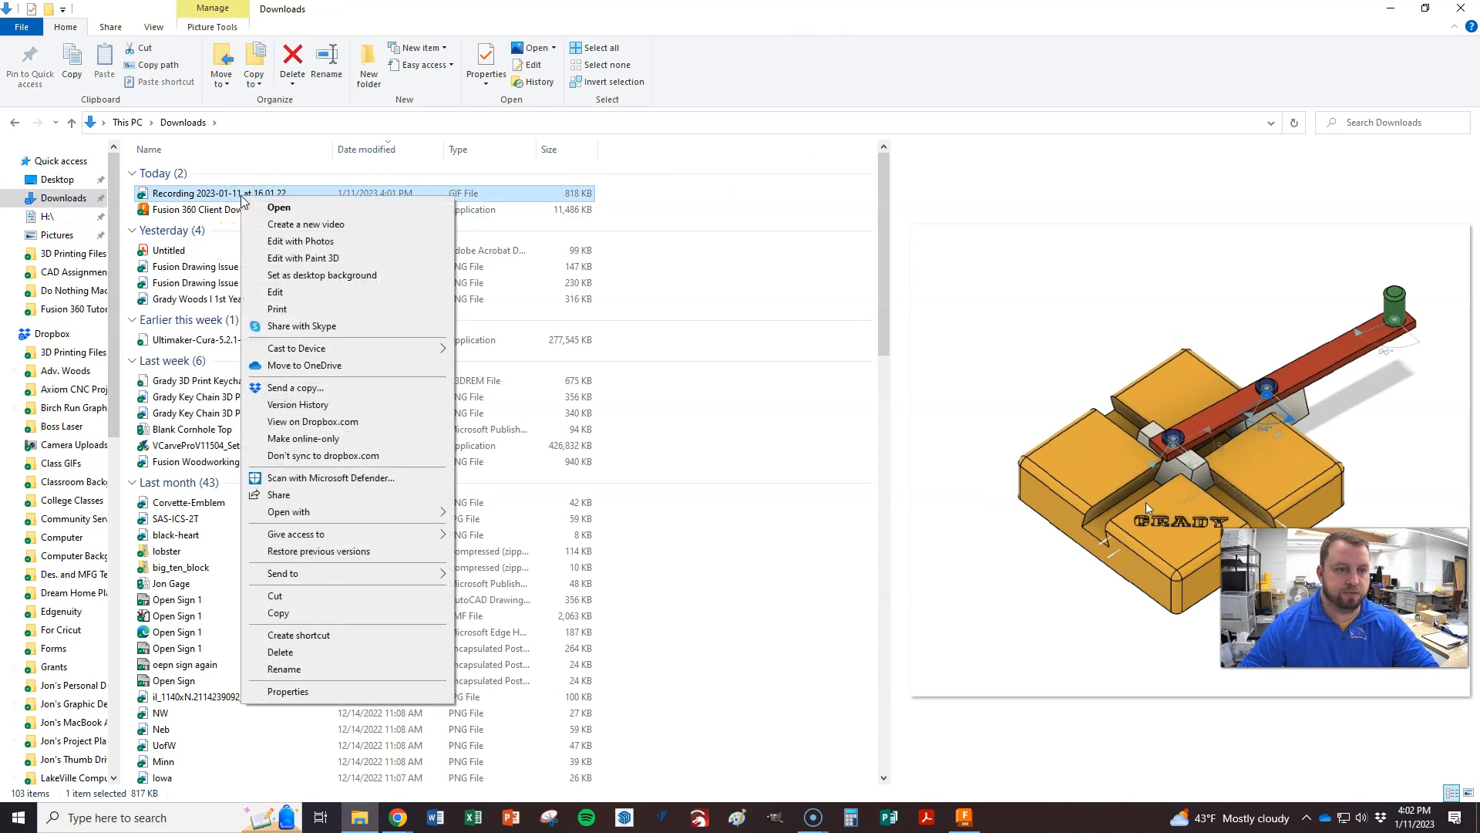
{"action": "left_click", "coordinate": [309, 676]}
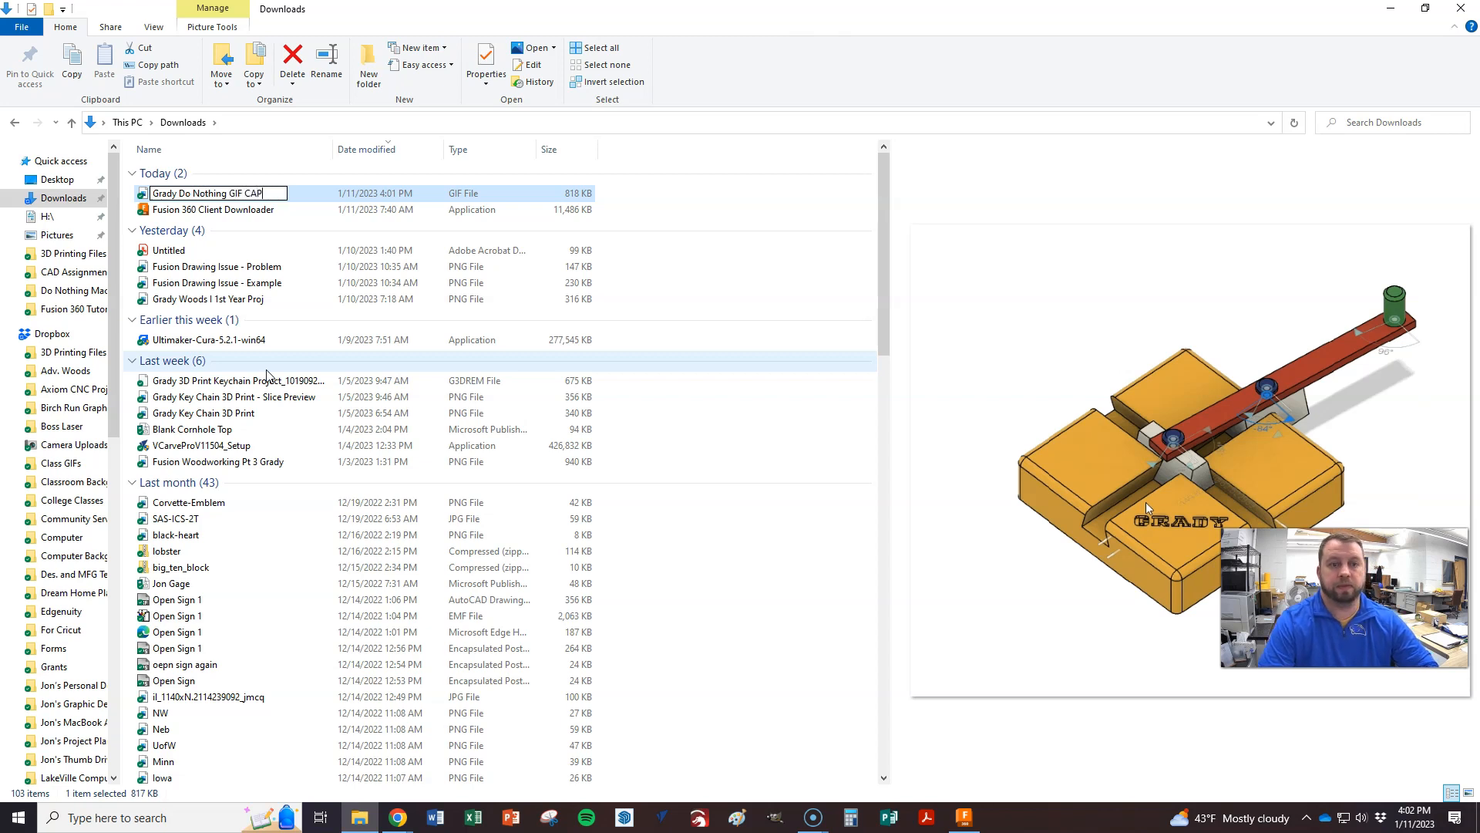
{"action": "key", "text": "Return"}
{"action": "left_click", "coordinate": [233, 197]}
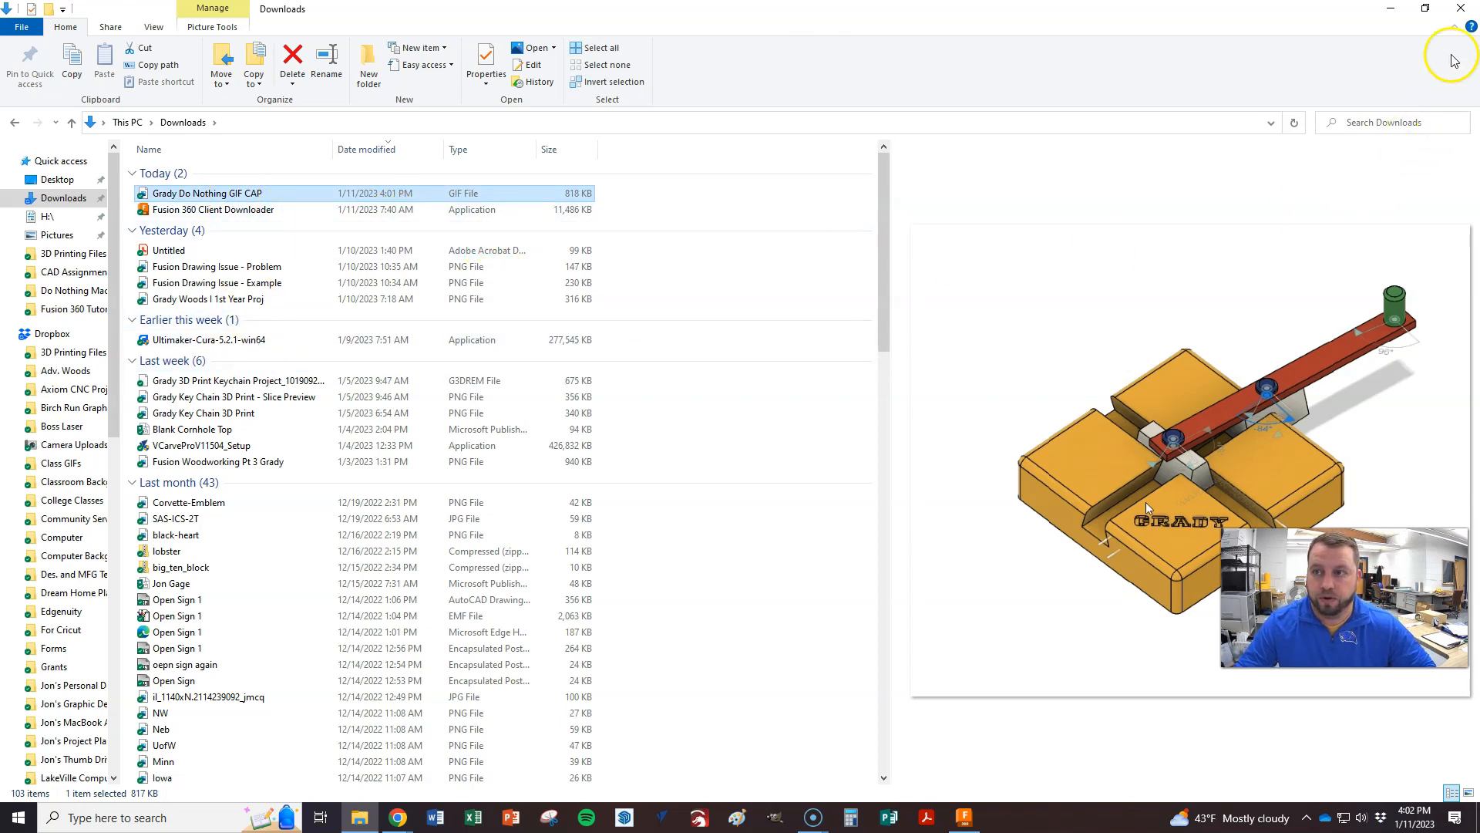
- Switch back to the Do Nothing Assembly in Fusion 360 and end the running joint animation
{"action": "key", "text": "alt+Tab"}
{"action": "key", "text": "alt+Tab"}
{"action": "key", "text": "alt+Tab"}
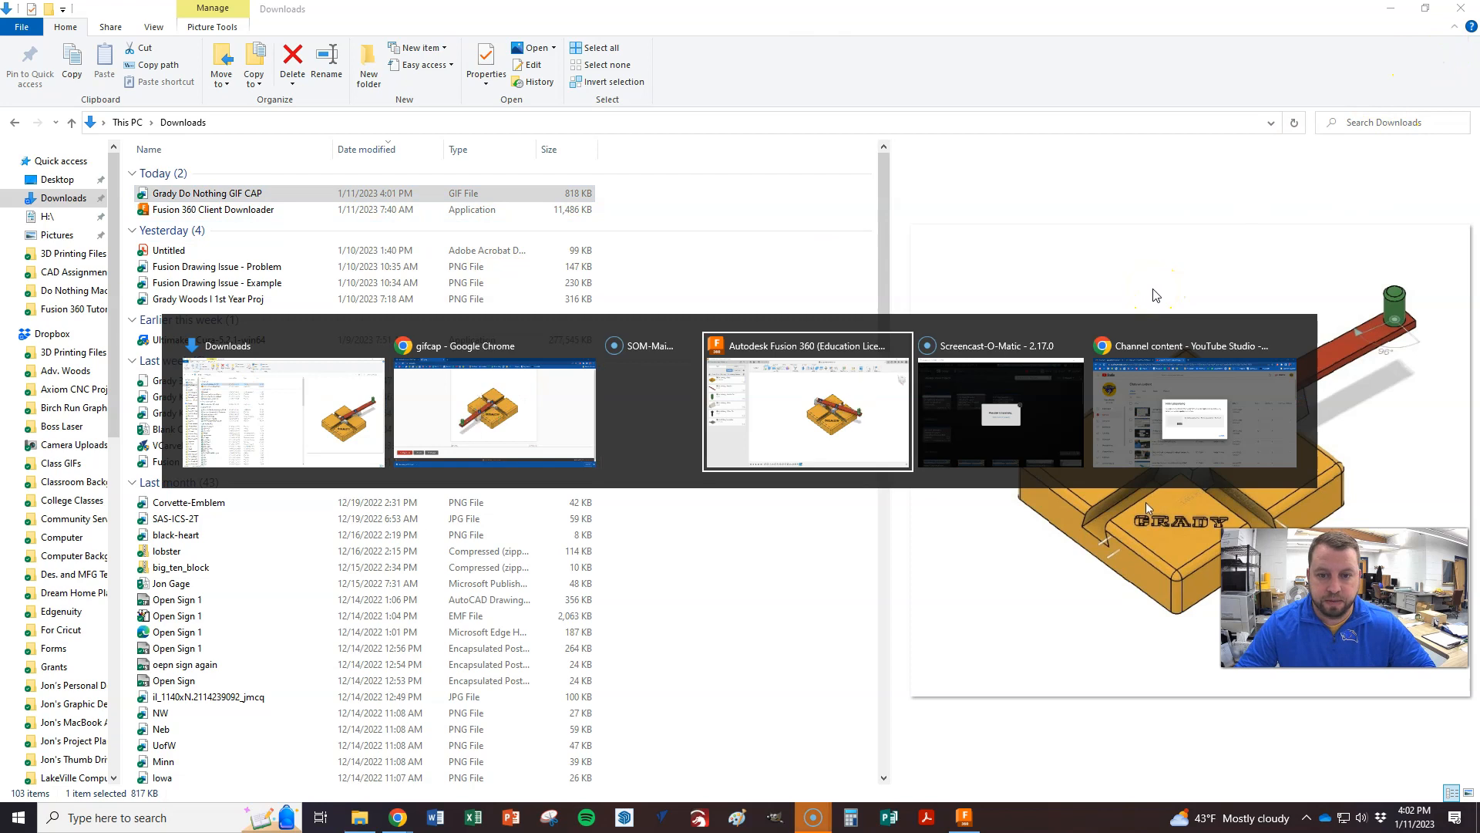
{"action": "key", "text": "alt+Tab"}
{"action": "key", "text": "alt+Tab"}
{"action": "key", "text": "alt+Tab"}
{"action": "key", "text": "alt+Tab"}
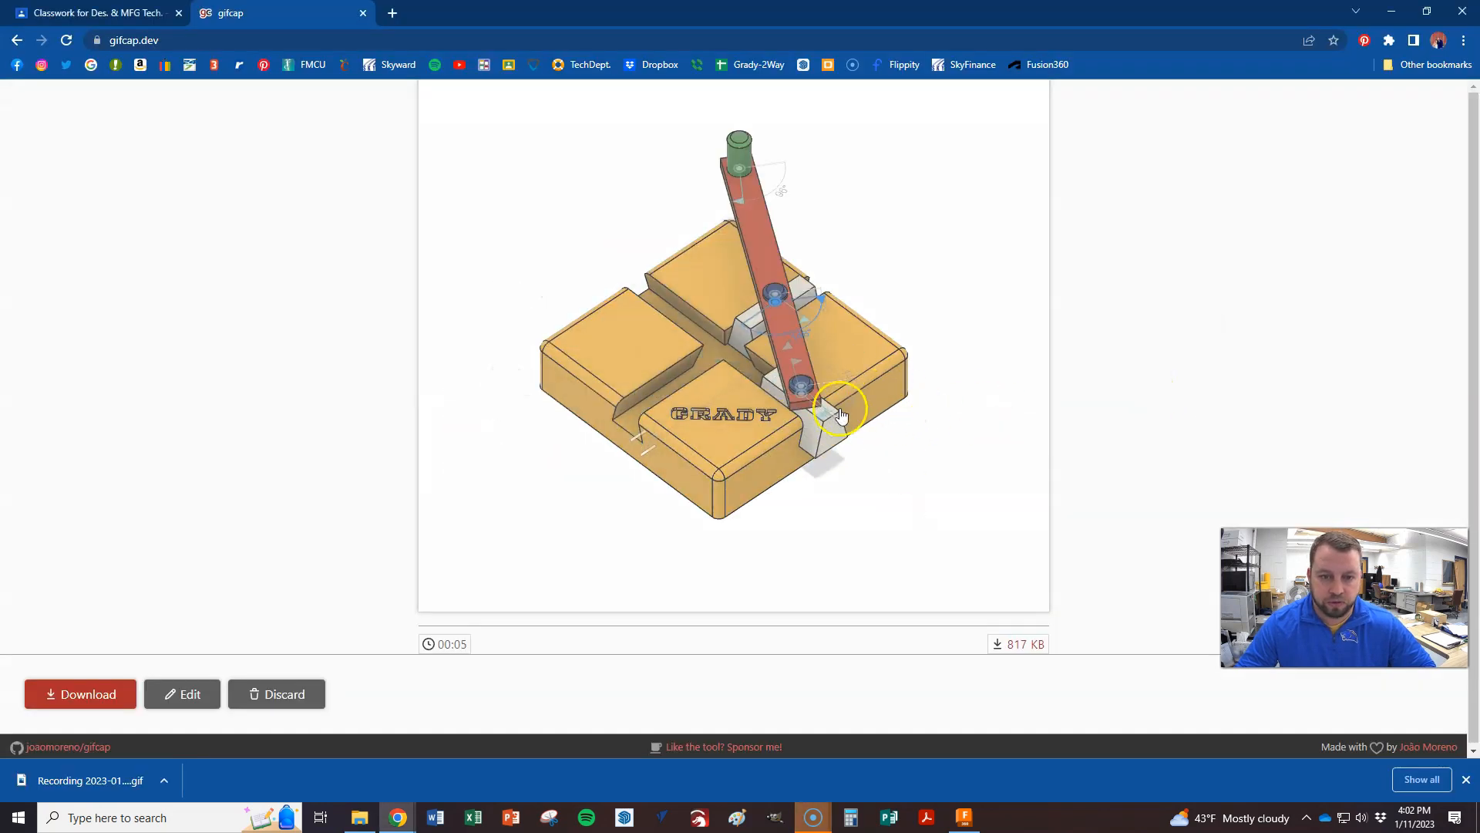
{"action": "key", "text": "alt+Tab"}
{"action": "key", "text": "alt+Tab"}
{"action": "key", "text": "alt+Tab"}
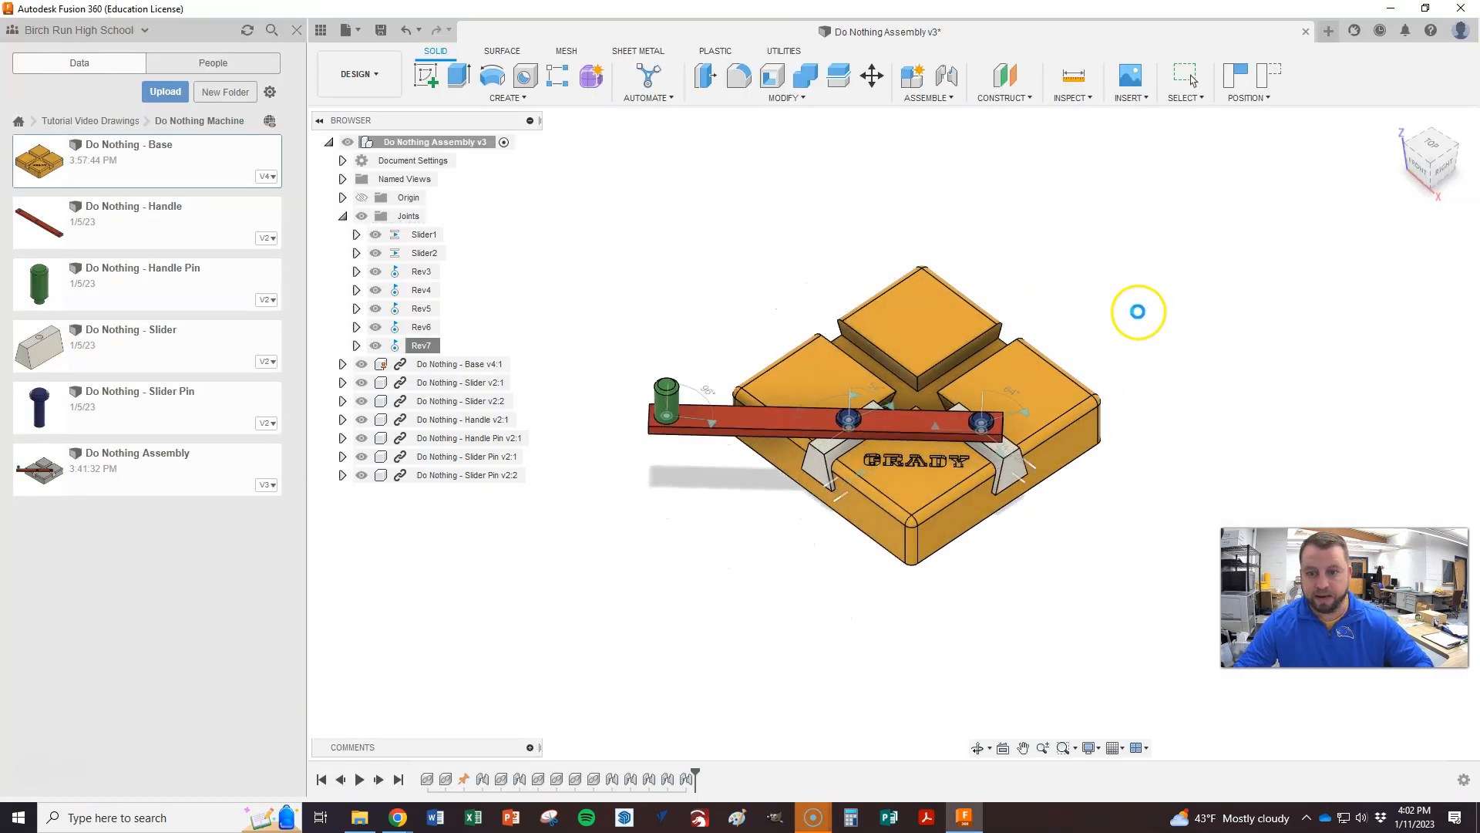
{"action": "key", "text": "Escape"}
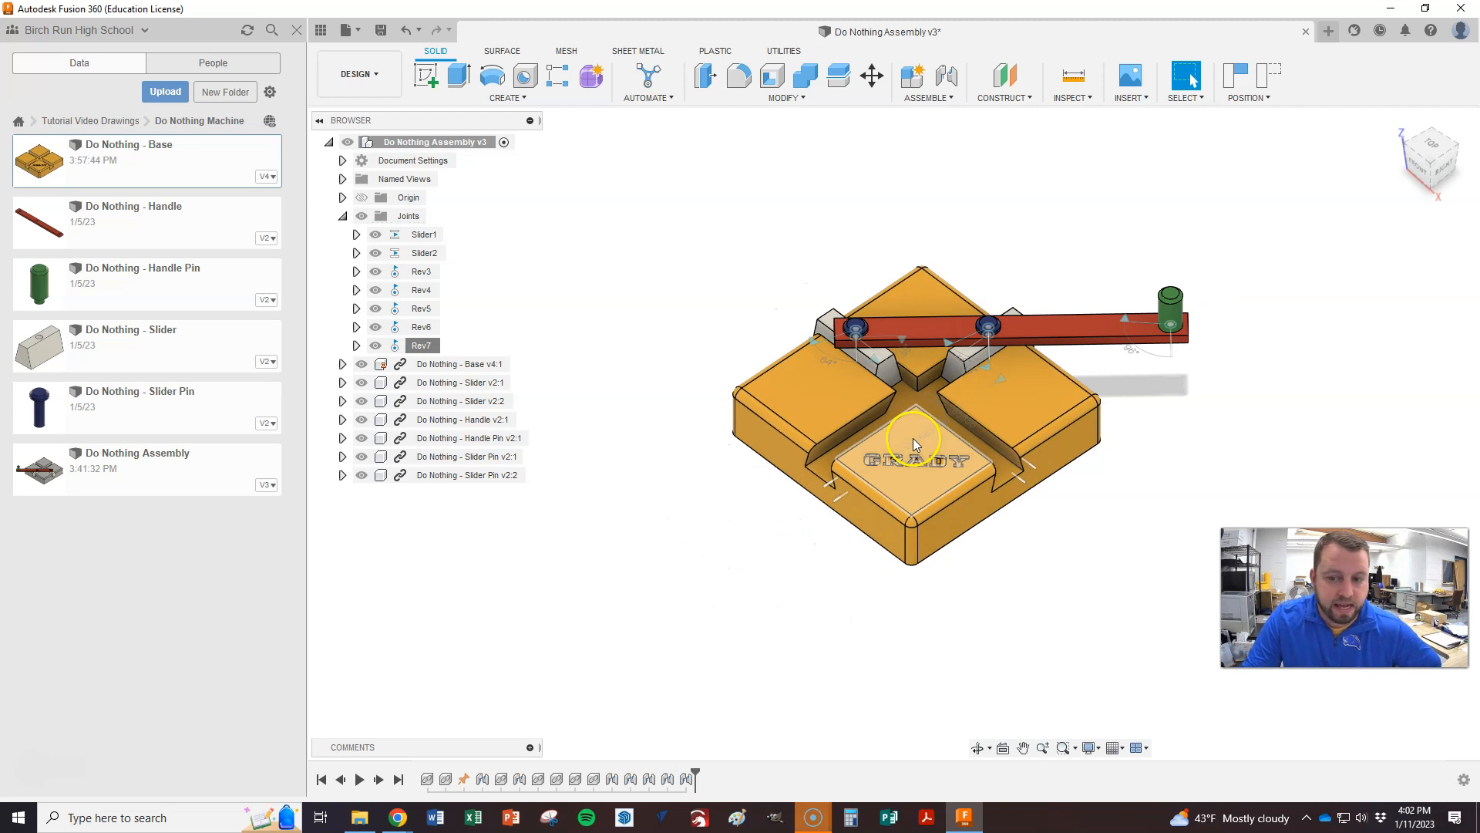